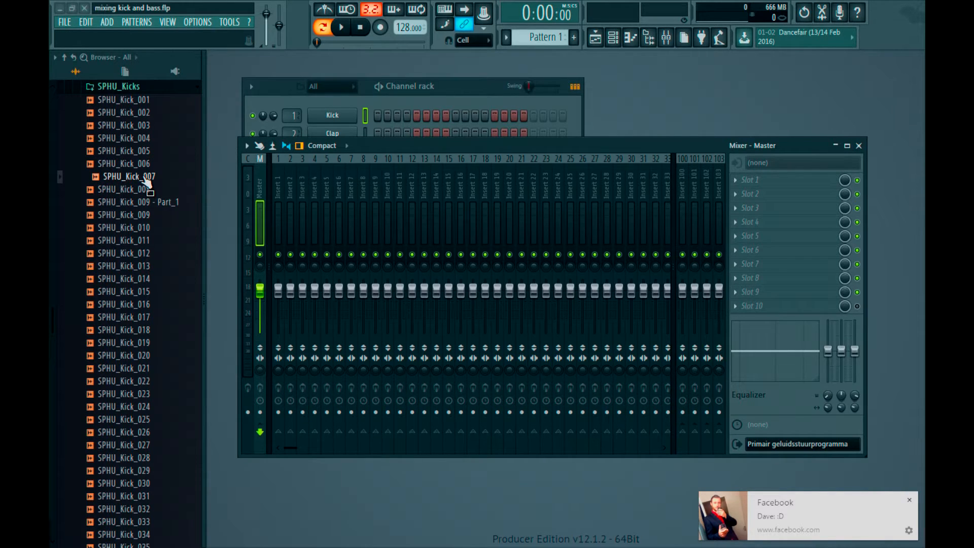
# - Add the SPHU_Kick_007 sample from the browser to the channel rack as a new channel and close its settings
pyautogui.moveTo(147, 183); pyautogui.dragTo(133, 191)
pyautogui.moveTo(130, 180); pyautogui.dragTo(155, 176)
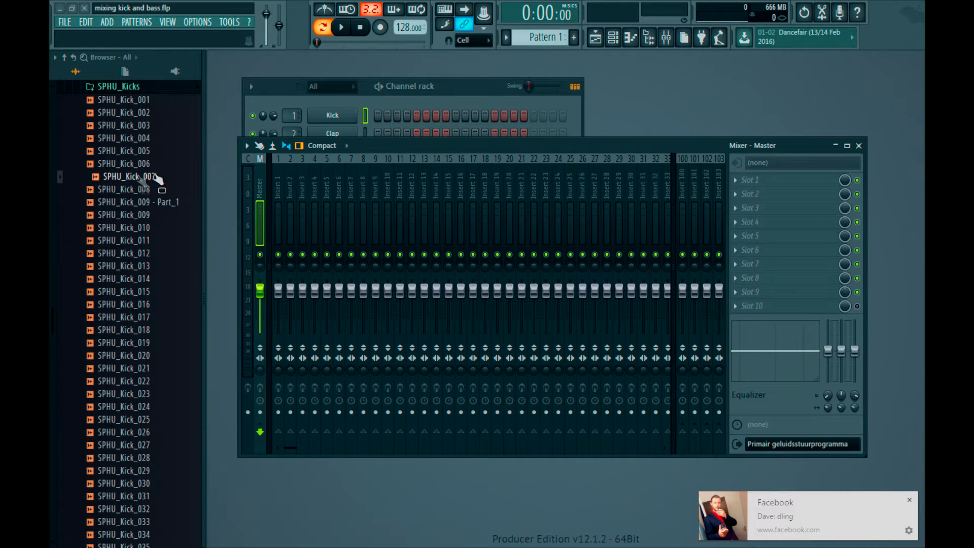
pyautogui.click(125, 180)
pyautogui.click(125, 180)
pyautogui.moveTo(125, 183); pyautogui.dragTo(332, 115)
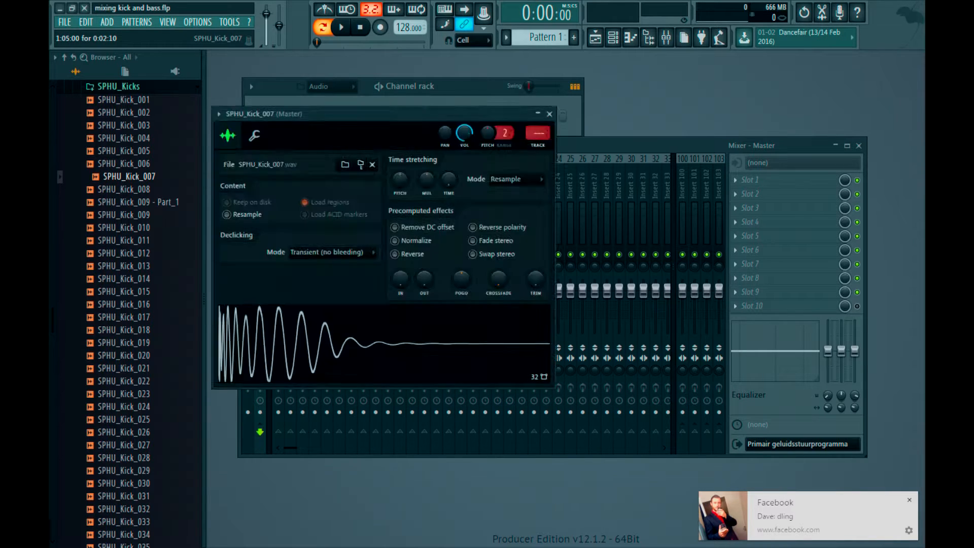
pyautogui.click(550, 111)
# - Link the SPHU_Kick_007 channel to mixer insert 8
pyautogui.rightClick(362, 191)
pyautogui.moveTo(405, 223)
pyautogui.click(520, 223)
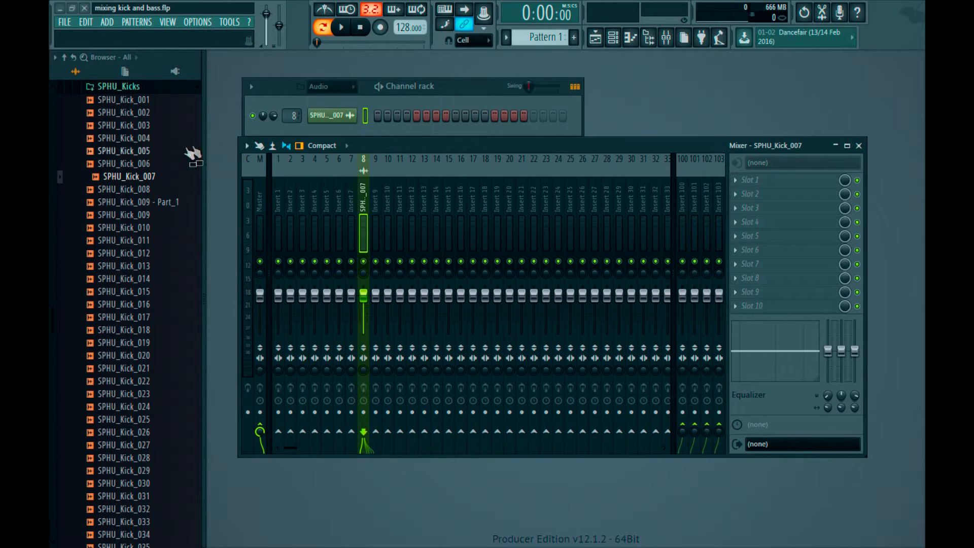
# - Switch the channel rack filter to the Unsorted group
pyautogui.click(328, 86)
pyautogui.click(330, 75)
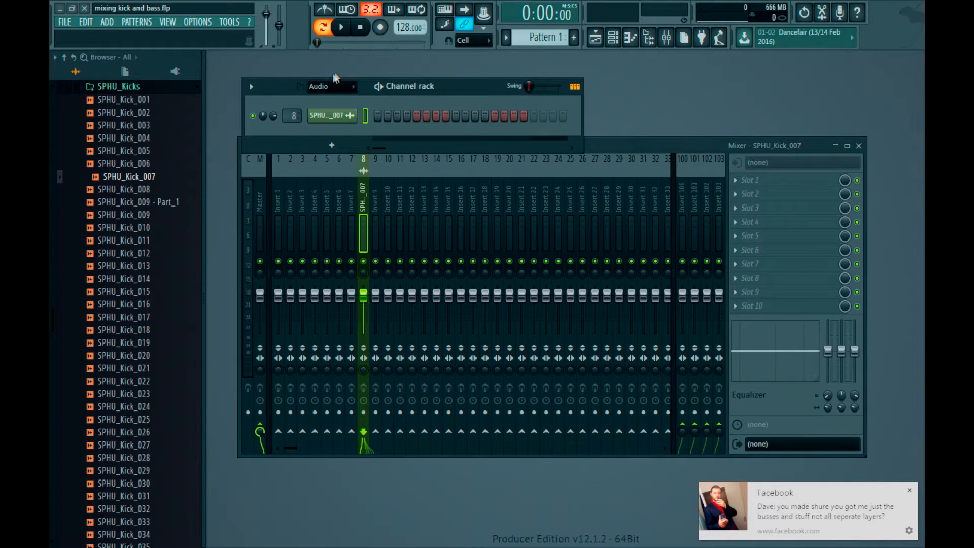
pyautogui.click(325, 86)
pyautogui.click(327, 128)
# - Load Edison into effect slot 2 of the Master mixer track
pyautogui.click(653, 148)
pyautogui.click(261, 215)
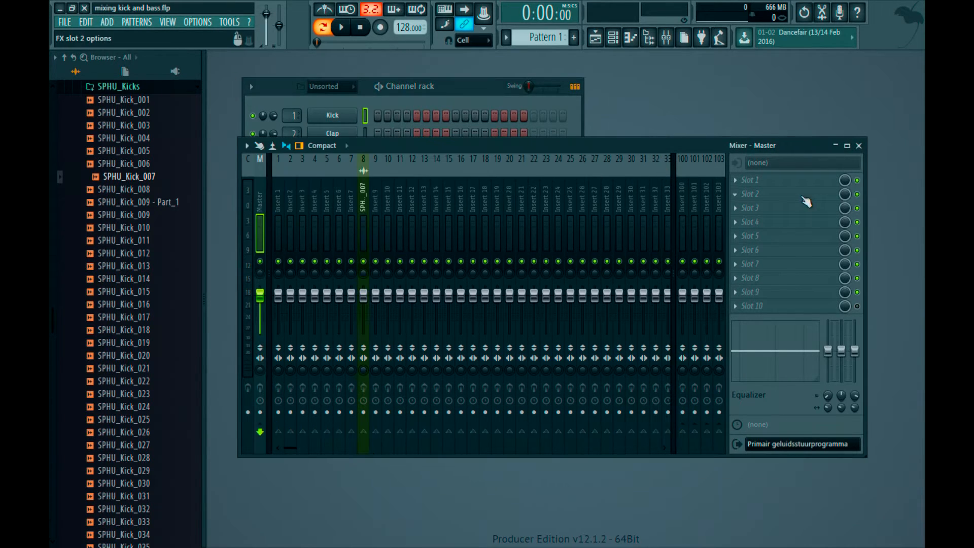
pyautogui.click(805, 196)
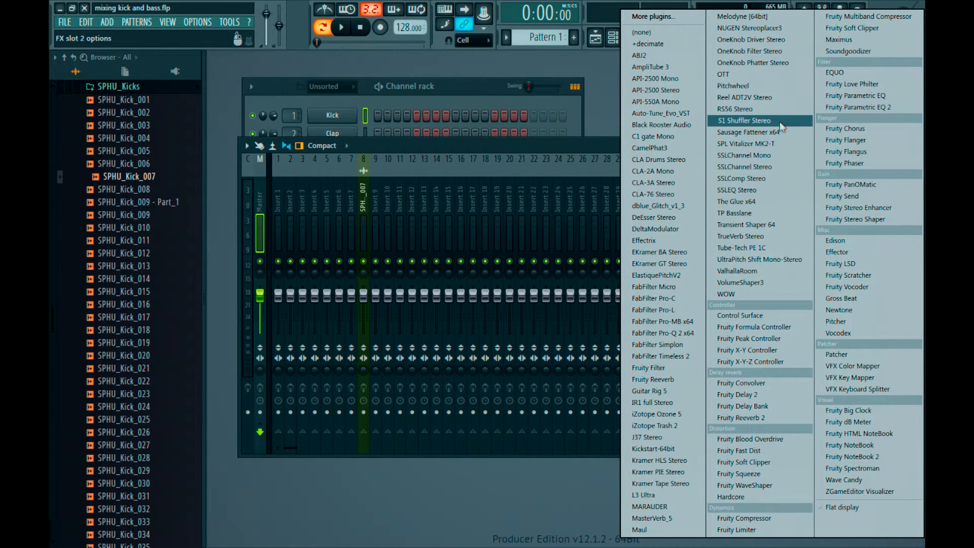
pyautogui.click(846, 242)
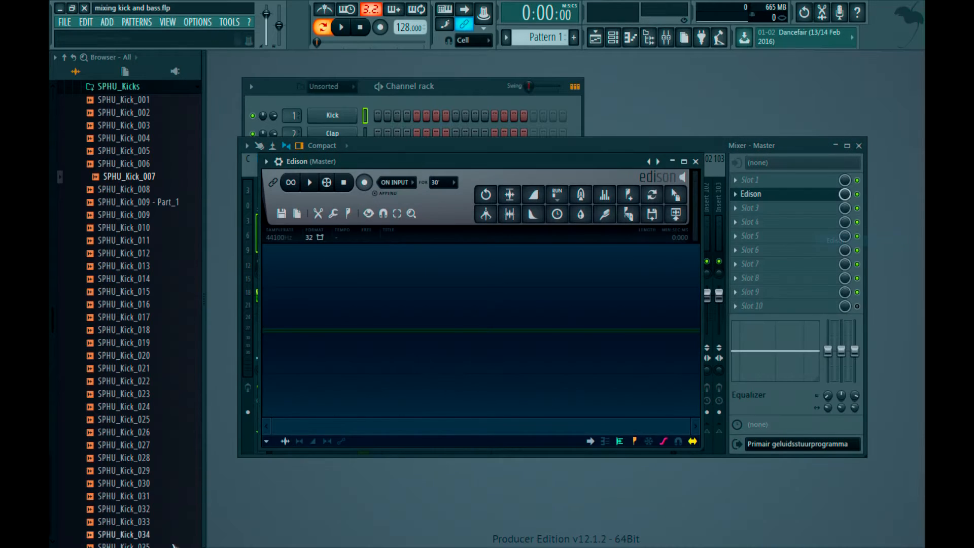
# - Load the Party People (Original) MP3 from the KICK TUT folder into Edison and minimize the folder window
pyautogui.press('super')
pyautogui.press('super')
pyautogui.moveTo(100, 536)
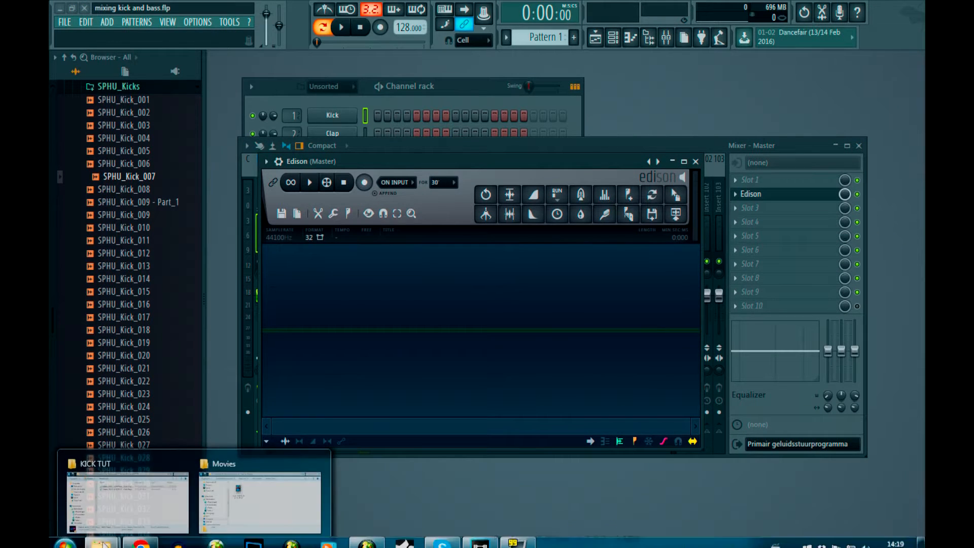
pyautogui.click(176, 466)
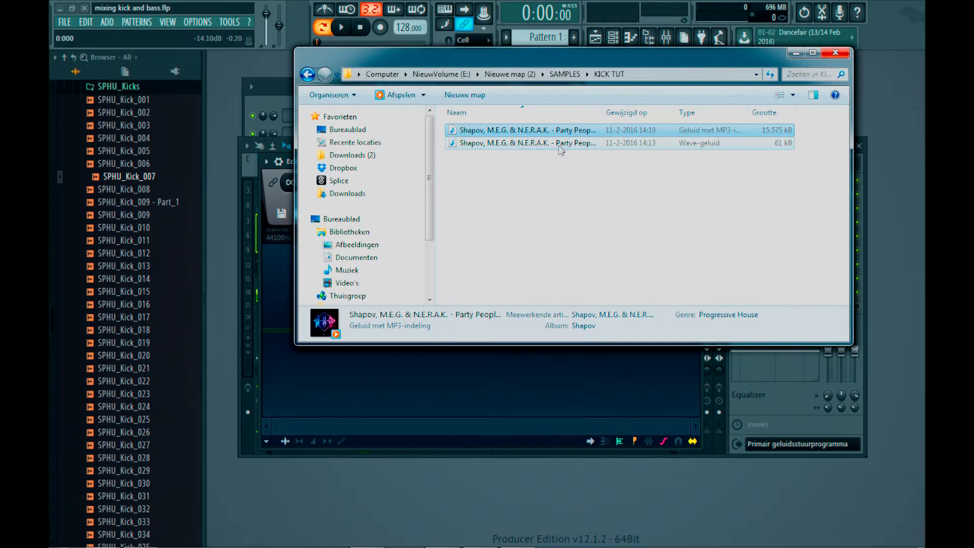
pyautogui.moveTo(363, 375); pyautogui.dragTo(356, 378)
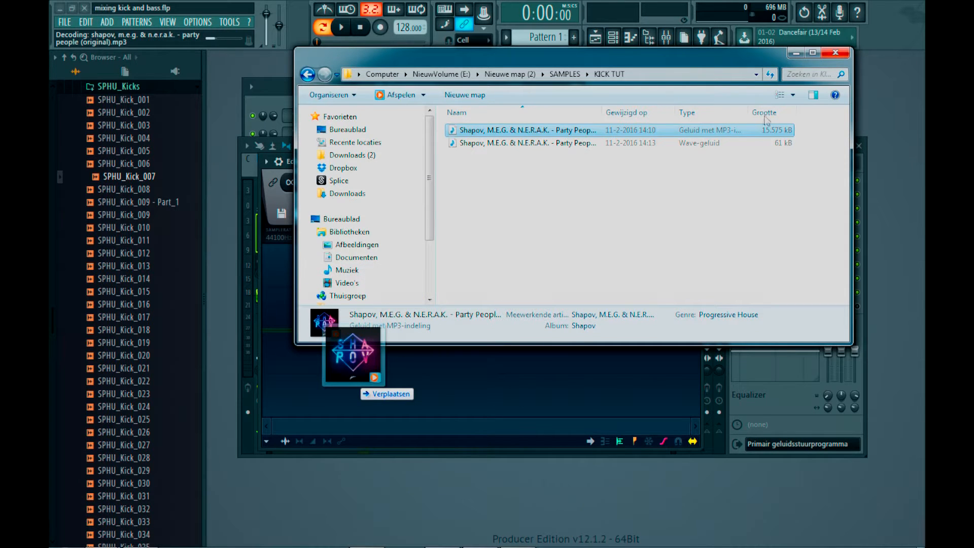
pyautogui.click(796, 53)
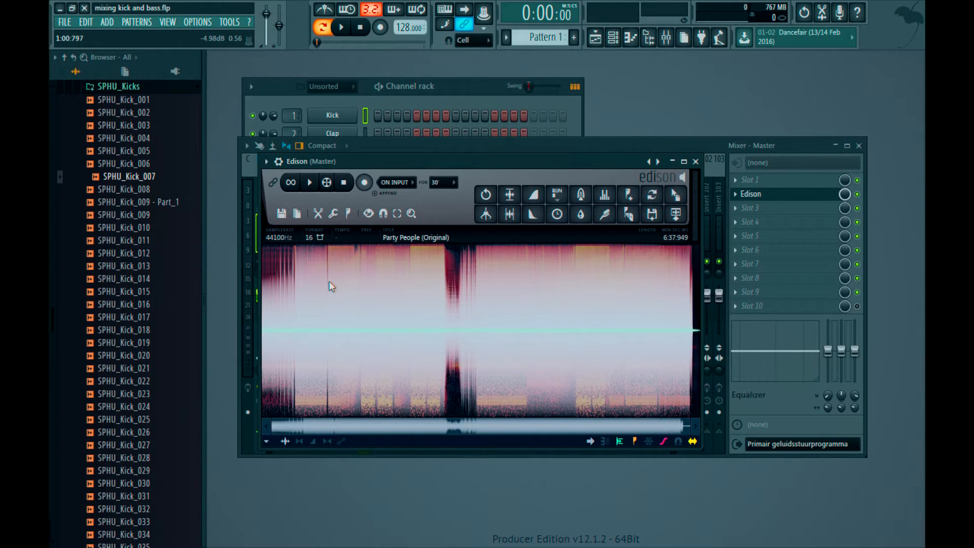
# - Play and inspect the track in Edison around 1:30 to locate a clean kick hit
pyautogui.press('space')
pyautogui.moveTo(328, 280); pyautogui.dragTo(365, 280)
pyautogui.click(361, 272)
pyautogui.press('space')
pyautogui.press('space')
pyautogui.scroll(8, 365, 281)
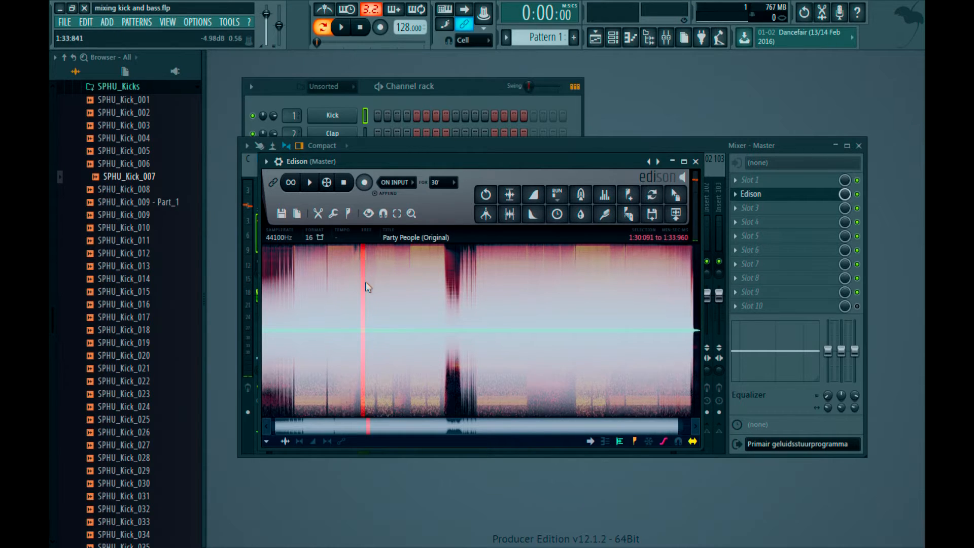
pyautogui.scroll(10, 364, 299)
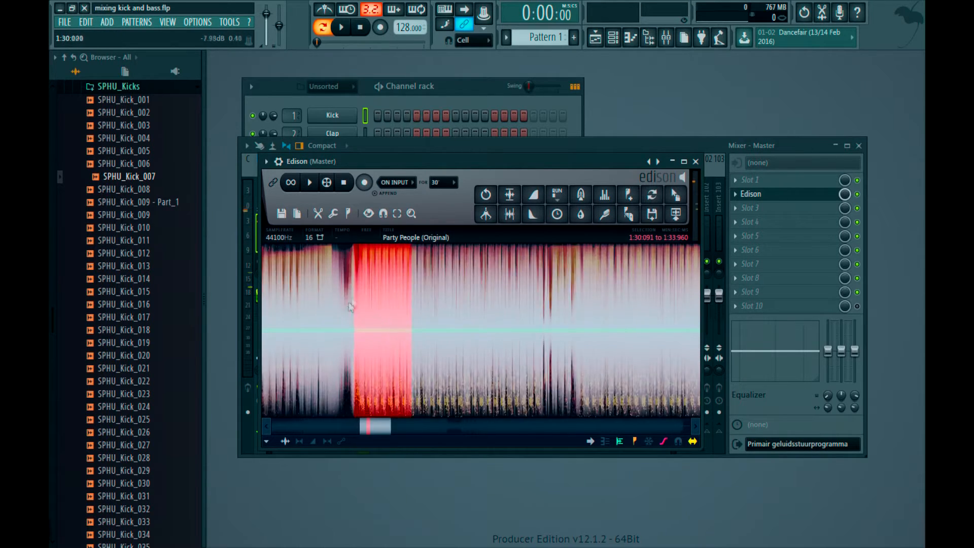
pyautogui.scroll(2, 356, 309)
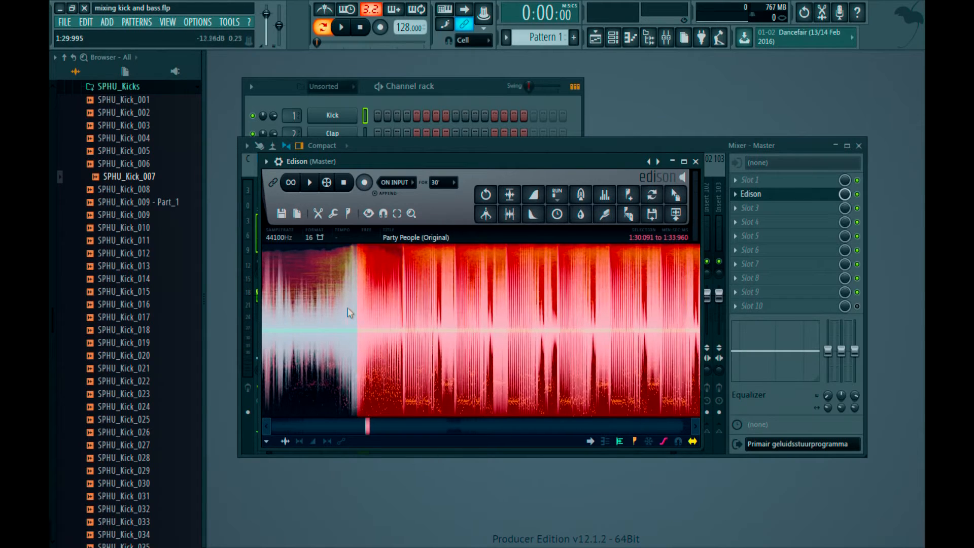
pyautogui.doubleClick(348, 307)
pyautogui.moveTo(348, 307); pyautogui.dragTo(390, 305)
pyautogui.press('space')
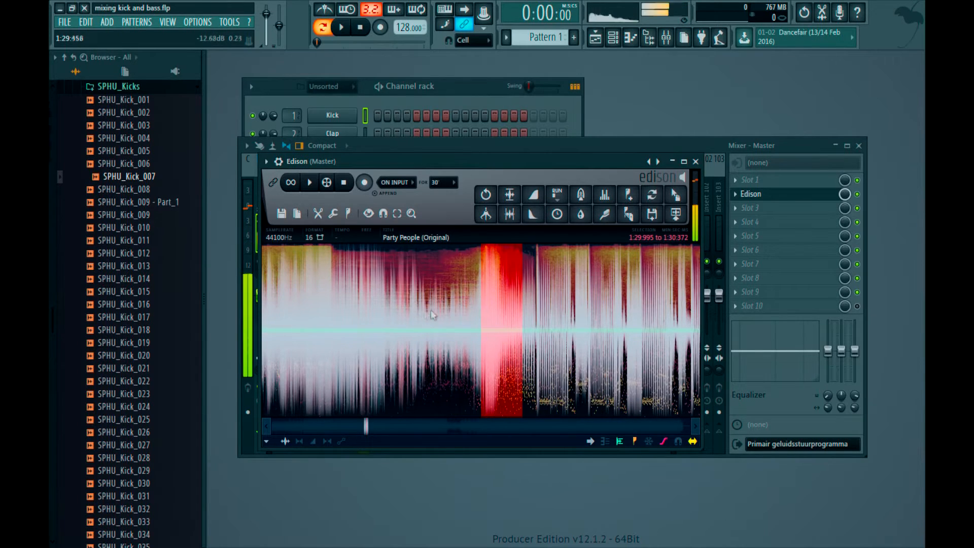
# - Select the single kick hit from 1:30:500 to 1:30:858 and cut it out of the track
pyautogui.click(533, 291)
pyautogui.moveTo(537, 292); pyautogui.dragTo(576, 292)
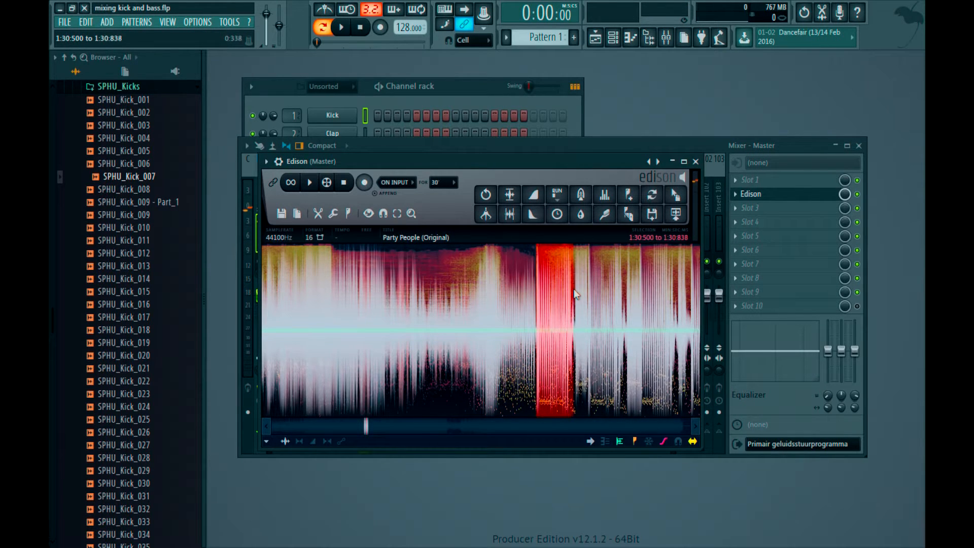
pyautogui.scroll(4, 493, 314)
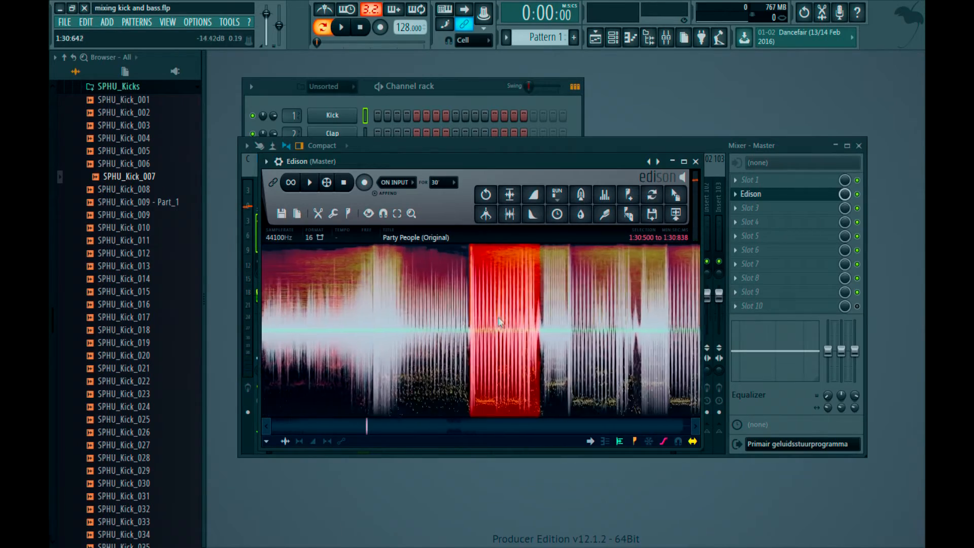
pyautogui.scroll(-3, 378, 331)
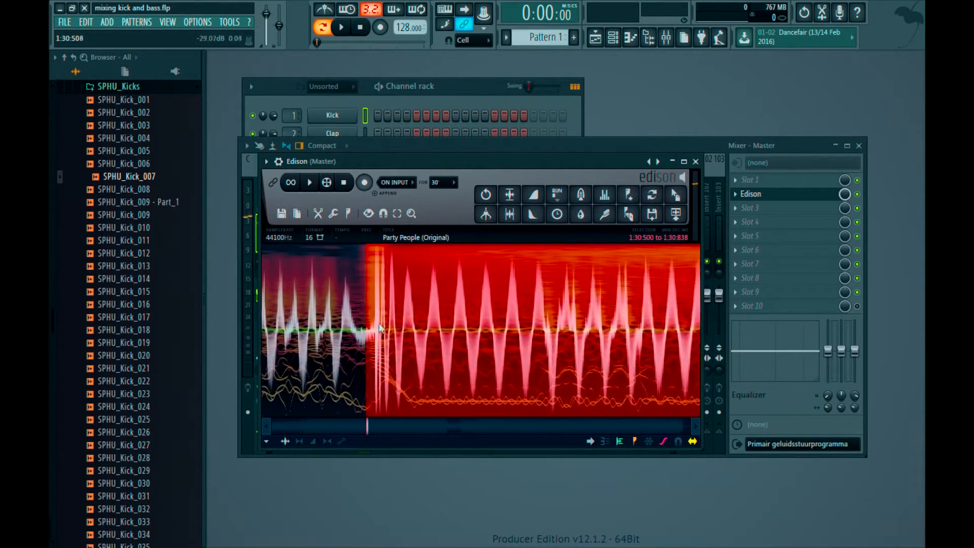
pyautogui.scroll(3, 374, 330)
pyautogui.moveTo(373, 324); pyautogui.dragTo(631, 324)
pyautogui.scroll(-3, 609, 327)
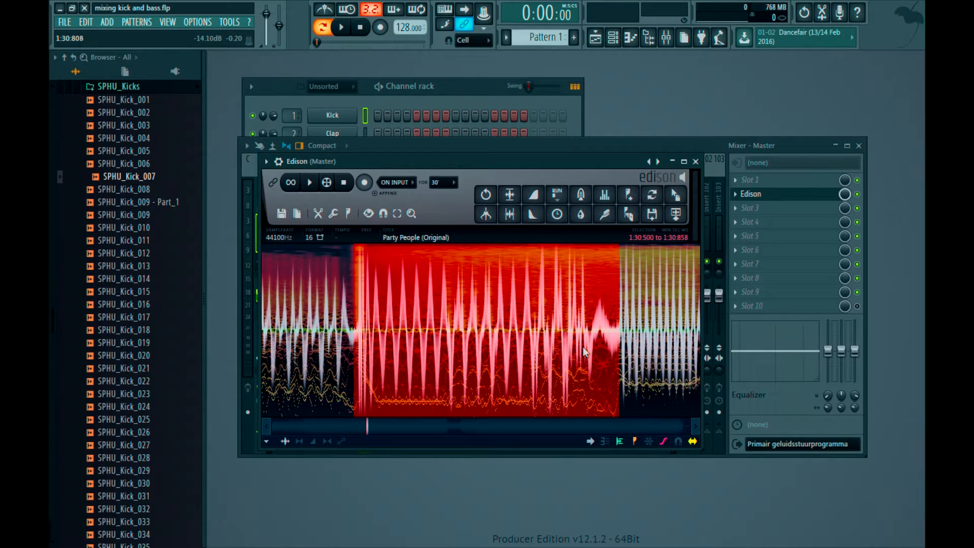
pyautogui.click(448, 327)
pyautogui.scroll(-4, 459, 323)
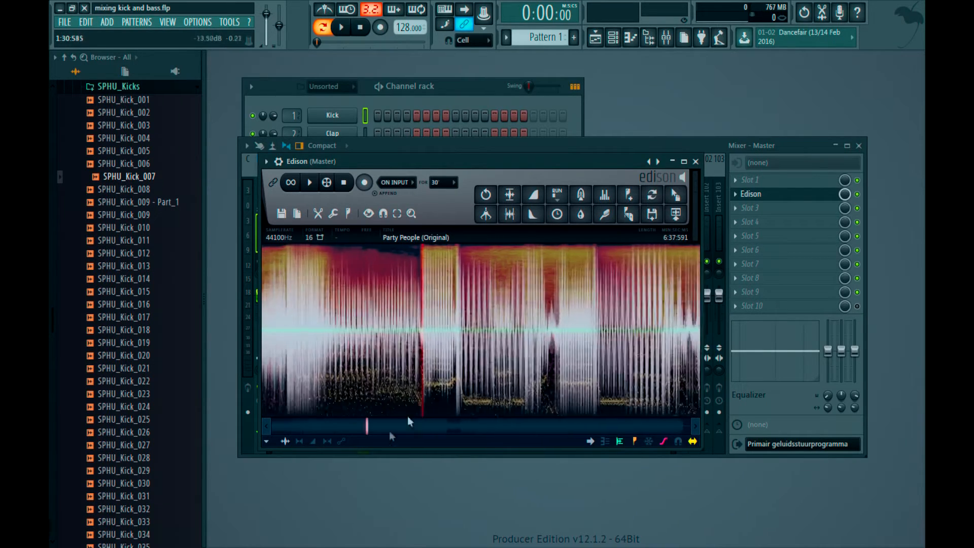
# - Replace the entire track in Edison with the cut kick hit and play it back
pyautogui.scroll(-5, 369, 424)
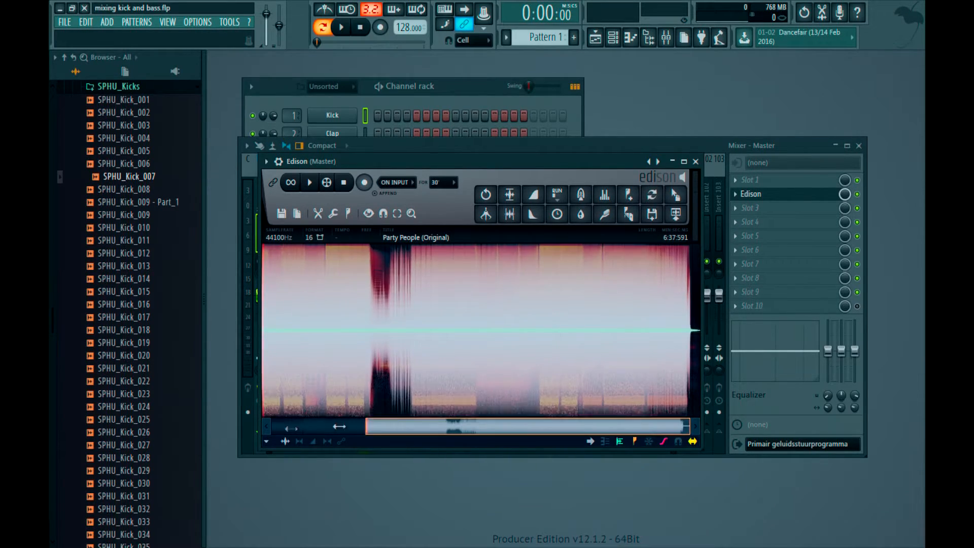
pyautogui.hotkey('ctrl', 'a')
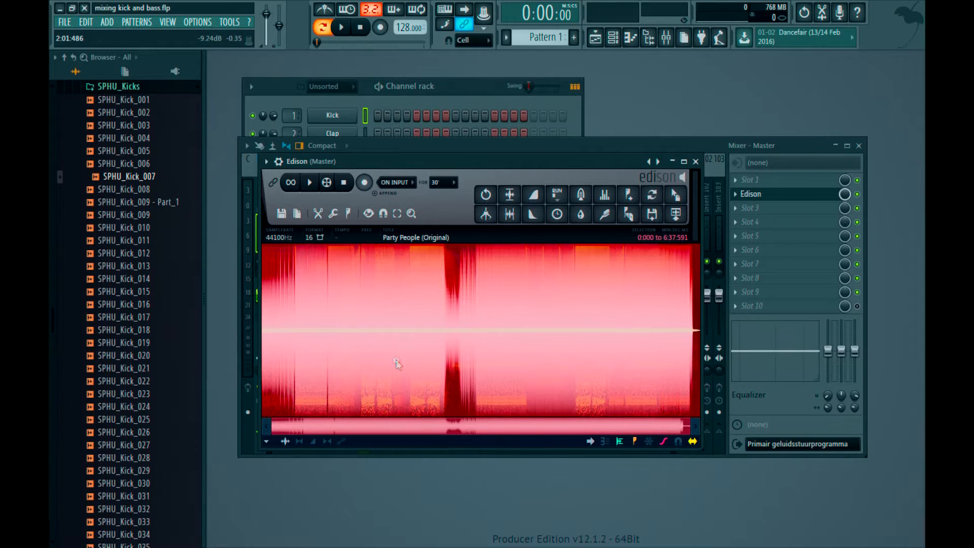
pyautogui.press('Delete')
pyautogui.hotkey('ctrl', 'v')
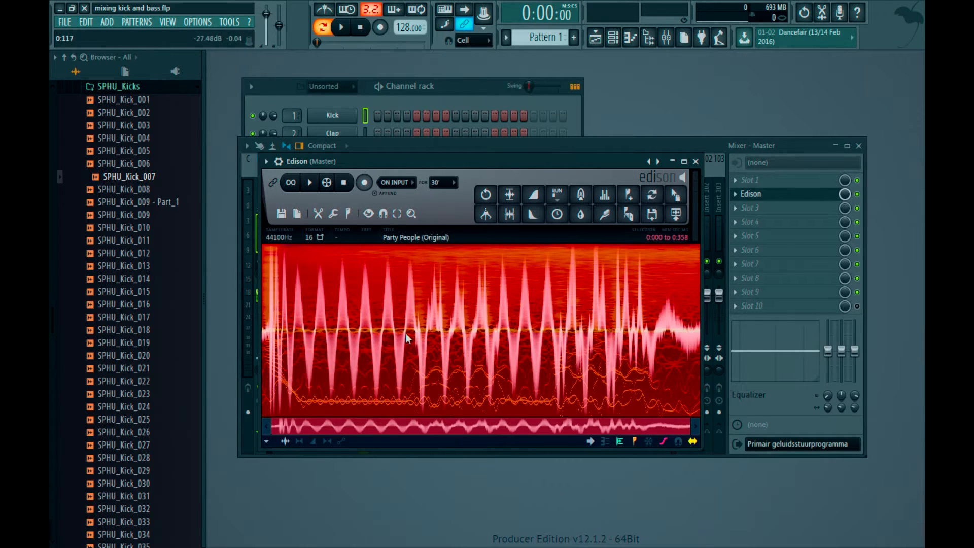
pyautogui.press('space')
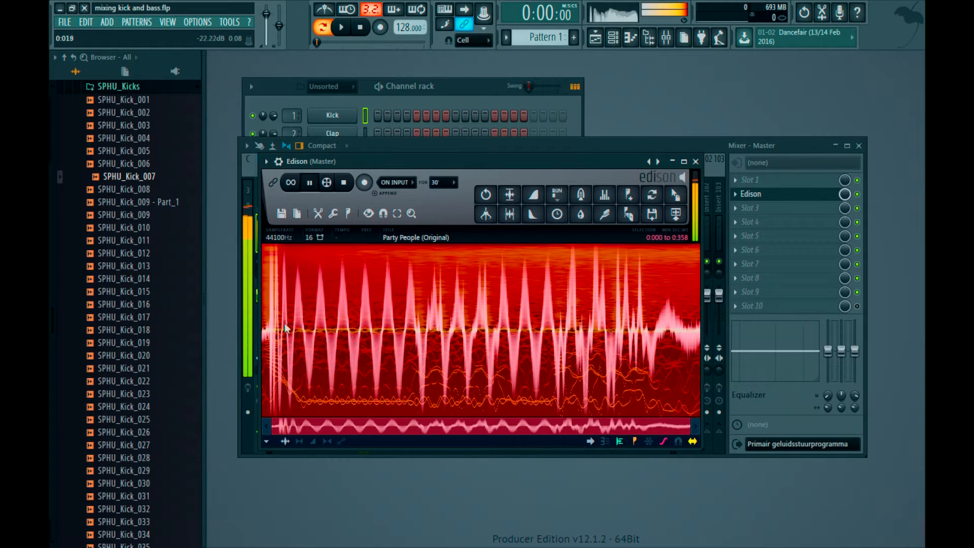
pyautogui.press('space')
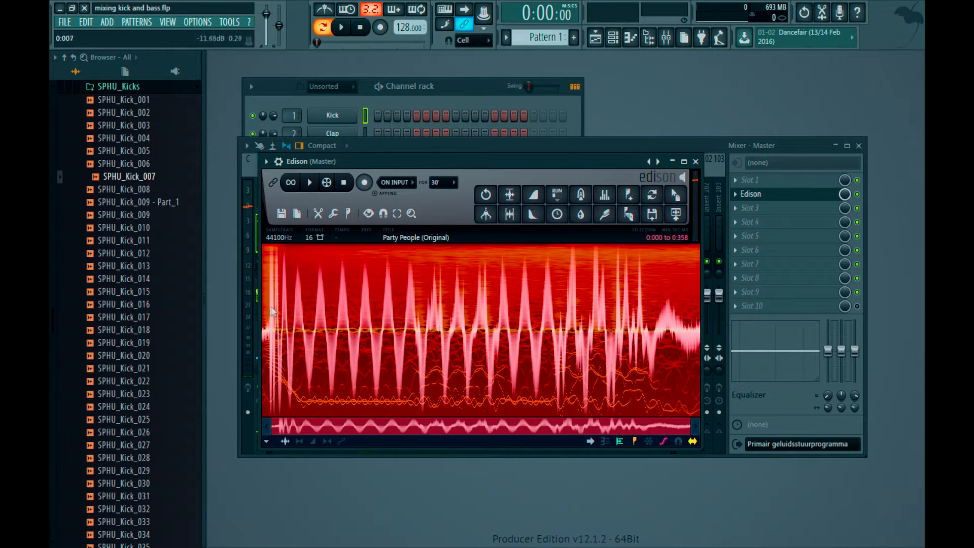
# - Delete the lead-in noise before the kick's first transient, from 0:000 to about 0:006
pyautogui.click(269, 307)
pyautogui.moveTo(269, 302); pyautogui.dragTo(253, 305)
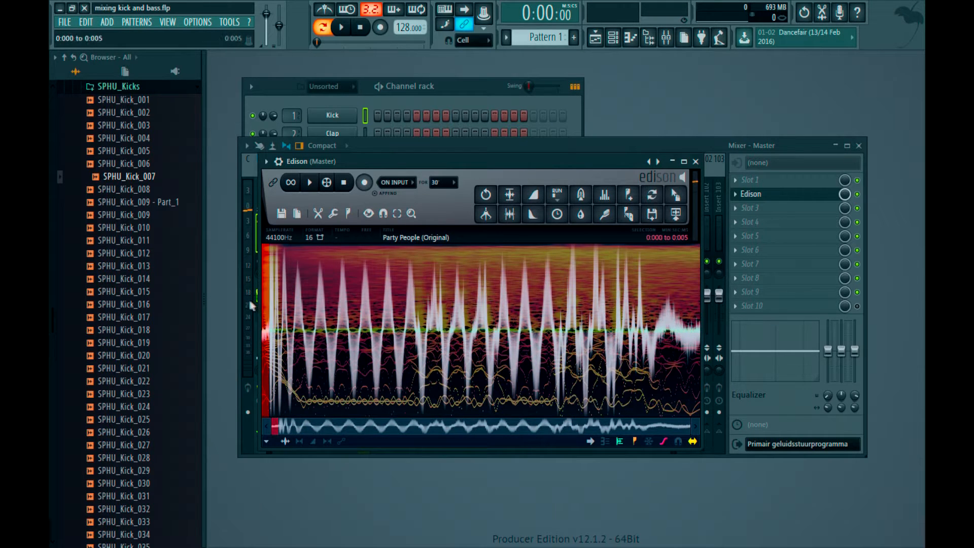
pyautogui.scroll(2, 264, 312)
pyautogui.scroll(6, 264, 311)
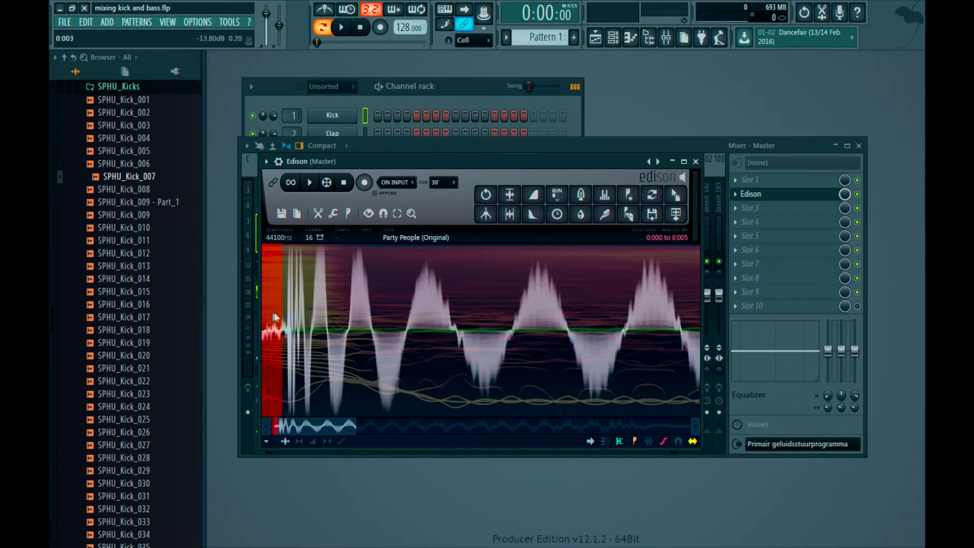
pyautogui.scroll(3, 284, 307)
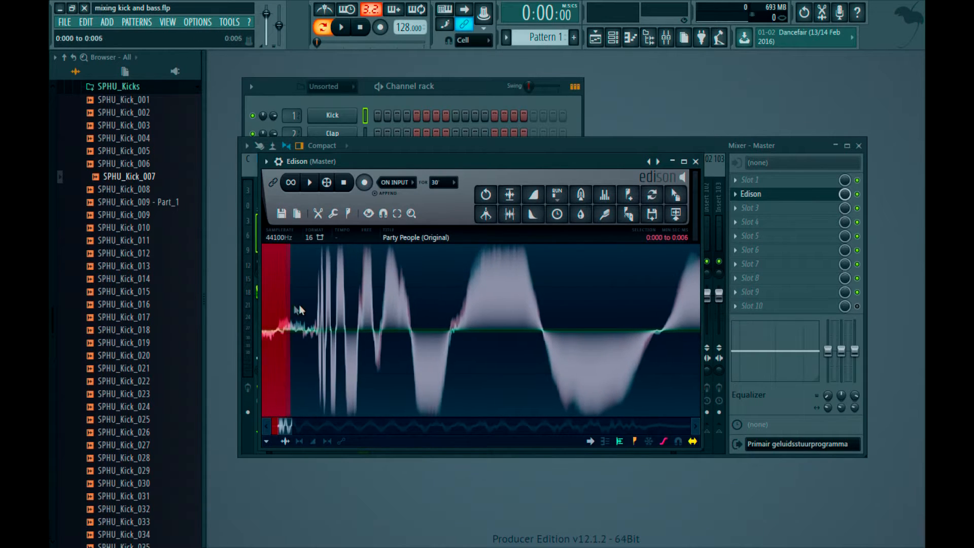
pyautogui.moveTo(285, 306); pyautogui.dragTo(316, 303)
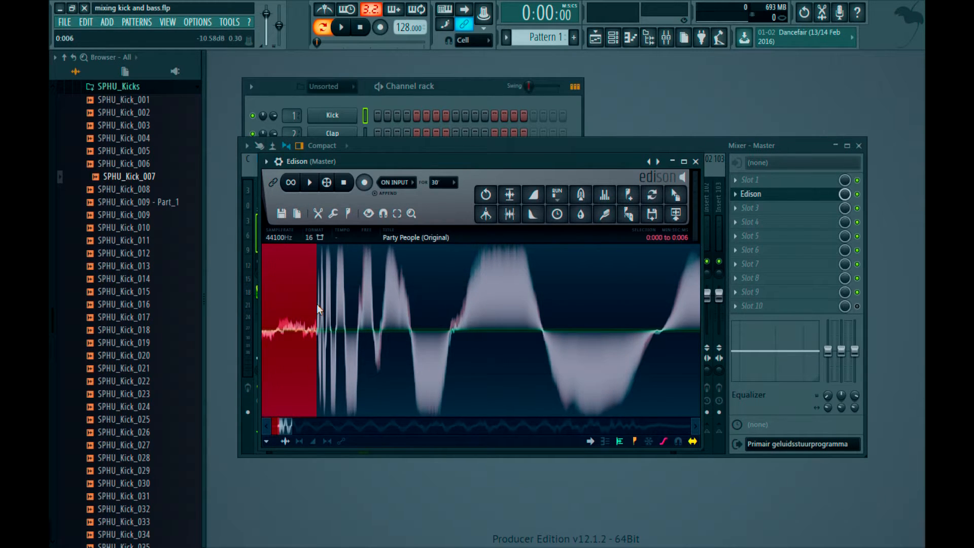
pyautogui.click(317, 303)
pyautogui.scroll(-4, 320, 311)
pyautogui.scroll(-8, 273, 324)
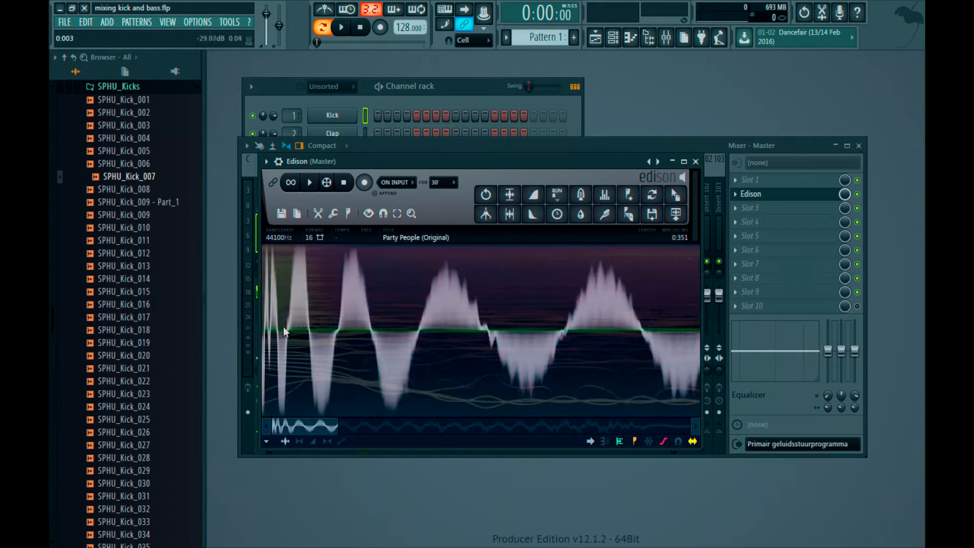
pyautogui.scroll(-3, 321, 320)
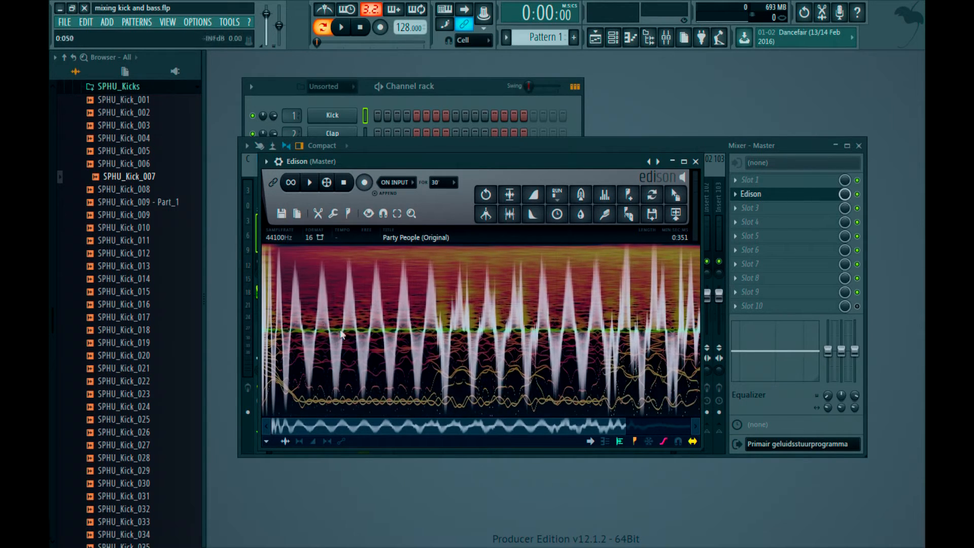
pyautogui.scroll(-3, 350, 333)
pyautogui.scroll(-3, 408, 309)
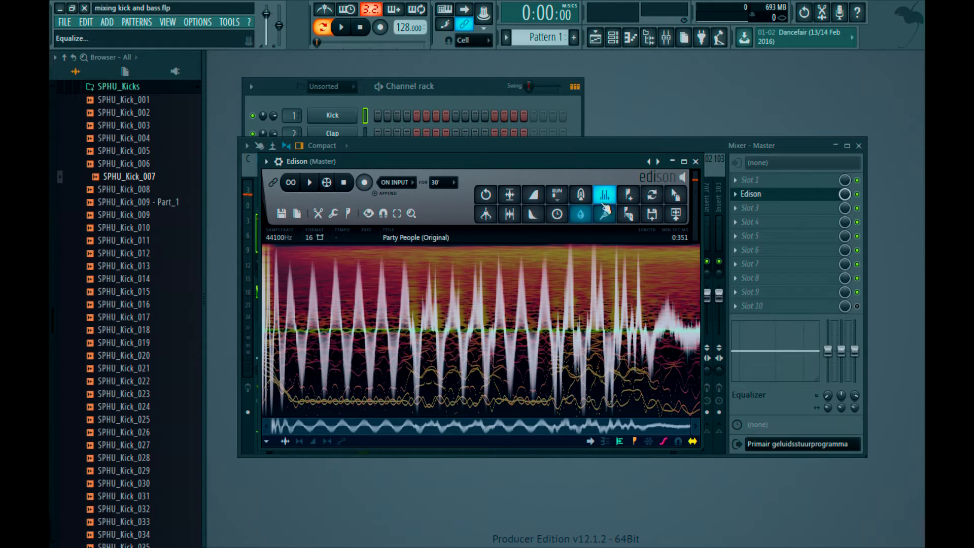
# - Equalize the kick in Edison with a curve that stays flat up to about 150 Hz and steeply cuts everything above, and apply it
pyautogui.click(627, 213)
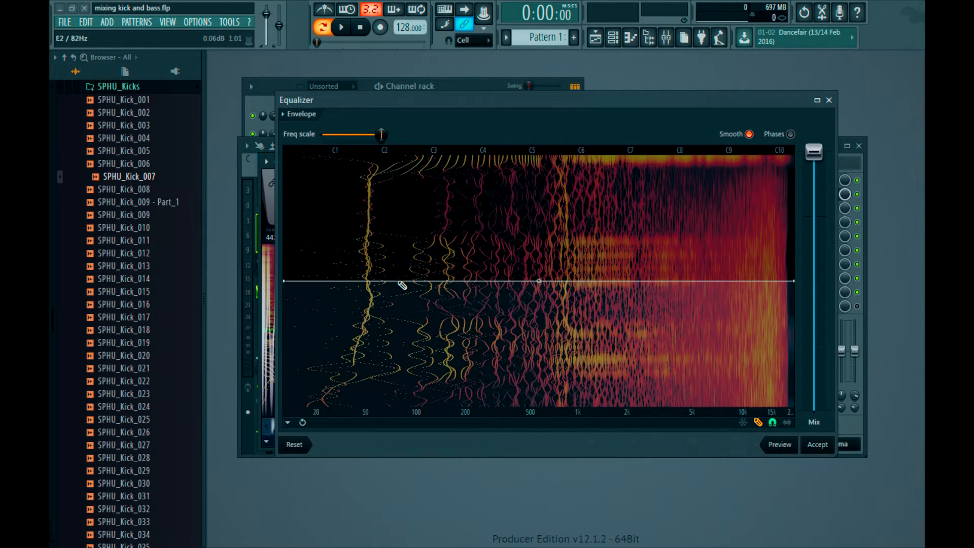
pyautogui.moveTo(798, 286)
pyautogui.mouseDown()
pyautogui.moveTo(784, 316)
pyautogui.moveTo(565, 383)
pyautogui.moveTo(495, 419)
pyautogui.moveTo(397, 361)
pyautogui.moveTo(424, 342)
pyautogui.moveTo(449, 286)
pyautogui.mouseUp()
pyautogui.moveTo(409, 351)
pyautogui.mouseDown()
pyautogui.moveTo(422, 298)
pyautogui.moveTo(445, 293)
pyautogui.mouseUp()
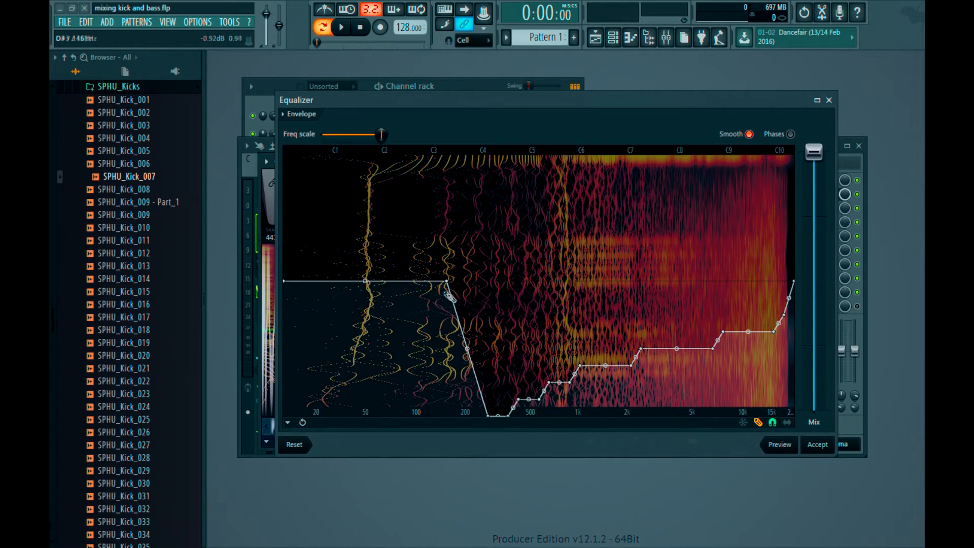
pyautogui.moveTo(485, 421); pyautogui.dragTo(456, 416)
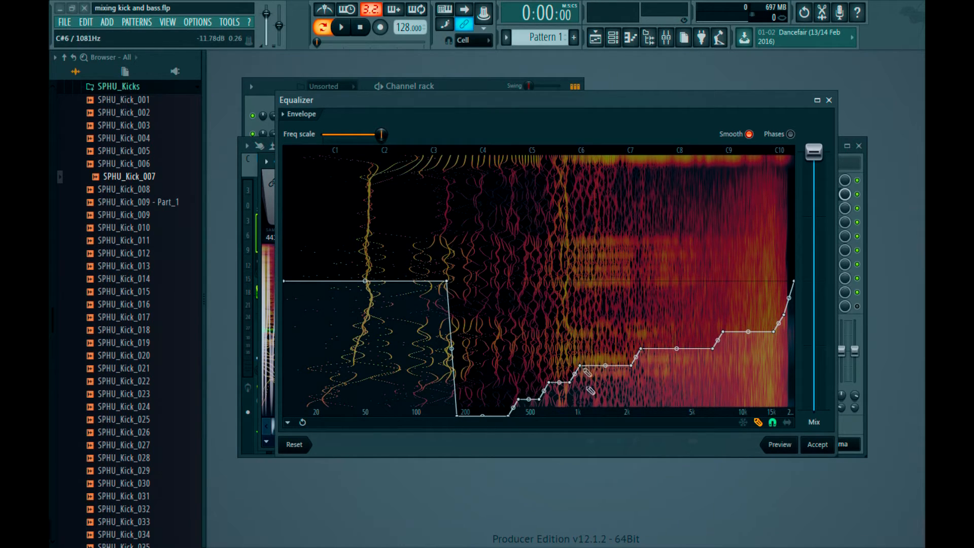
pyautogui.moveTo(798, 283)
pyautogui.mouseDown()
pyautogui.moveTo(720, 339)
pyautogui.moveTo(551, 383)
pyautogui.moveTo(522, 410)
pyautogui.moveTo(547, 403)
pyautogui.mouseUp()
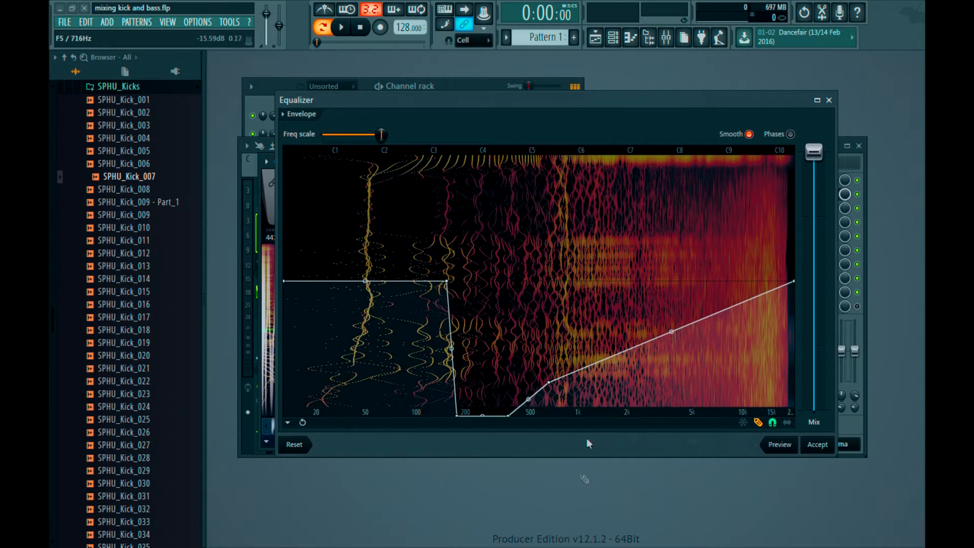
pyautogui.moveTo(798, 283); pyautogui.dragTo(629, 380)
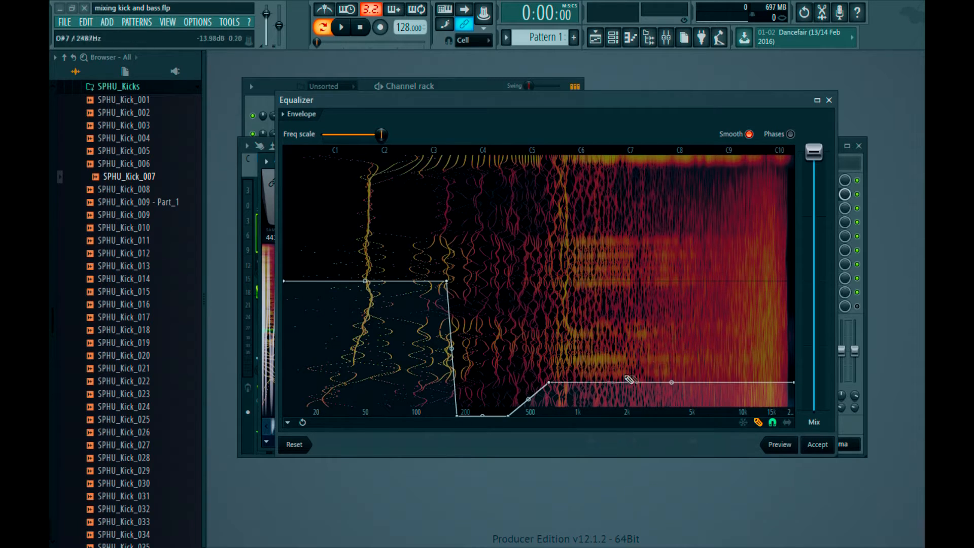
pyautogui.moveTo(556, 388); pyautogui.dragTo(552, 401)
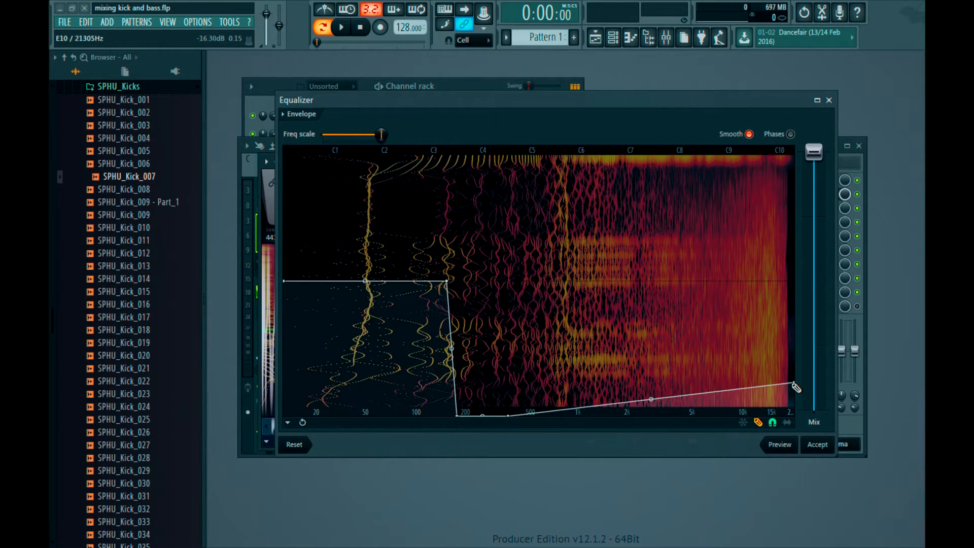
pyautogui.click(816, 445)
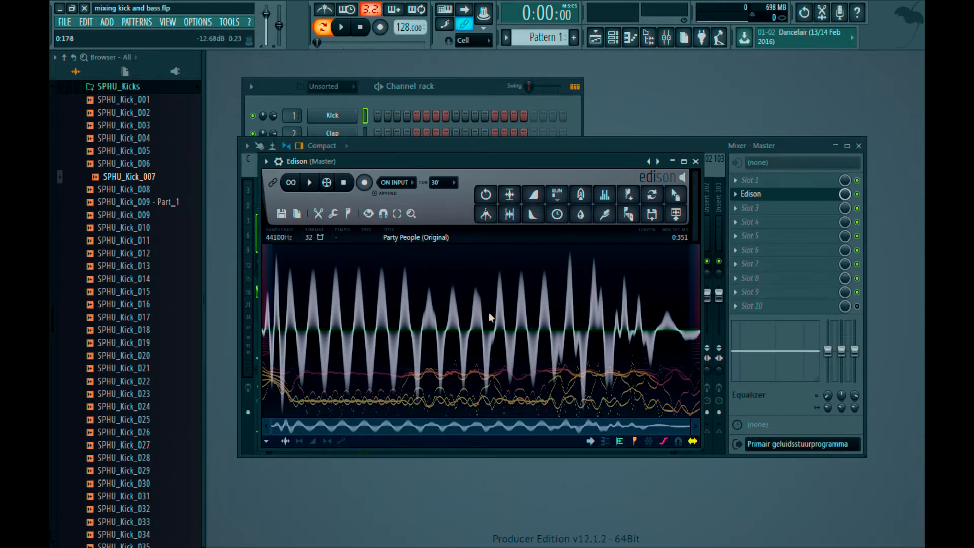
# - Equalize the kick again with the cutoff moved down to about 100 Hz and apply the filter
pyautogui.click(605, 214)
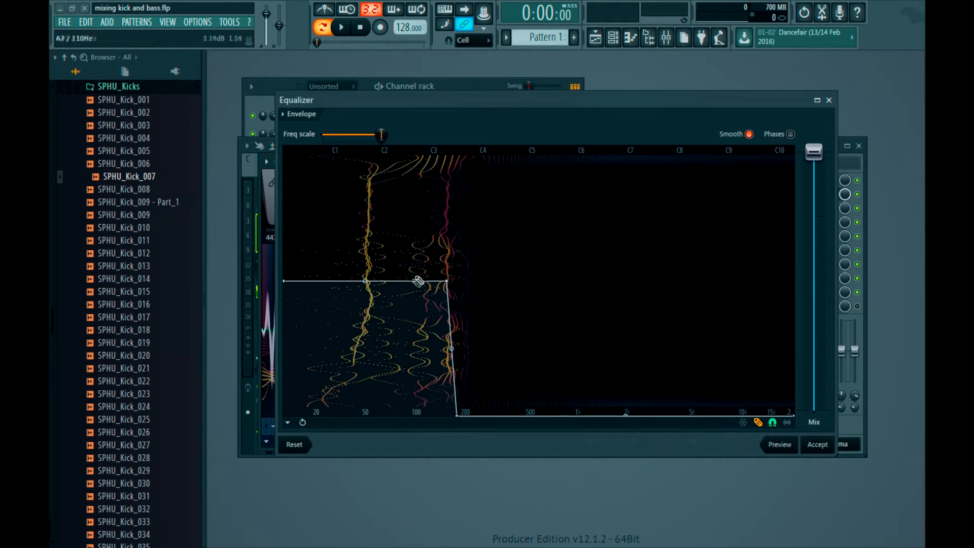
pyautogui.moveTo(448, 283)
pyautogui.mouseDown()
pyautogui.moveTo(435, 310)
pyautogui.moveTo(388, 286)
pyautogui.moveTo(408, 296)
pyautogui.moveTo(405, 415)
pyautogui.moveTo(407, 289)
pyautogui.moveTo(399, 292)
pyautogui.moveTo(407, 398)
pyautogui.moveTo(410, 288)
pyautogui.moveTo(412, 337)
pyautogui.moveTo(413, 282)
pyautogui.moveTo(445, 304)
pyautogui.moveTo(430, 404)
pyautogui.mouseUp()
pyautogui.moveTo(453, 336)
pyautogui.mouseDown()
pyautogui.moveTo(441, 423)
pyautogui.moveTo(434, 408)
pyautogui.mouseUp()
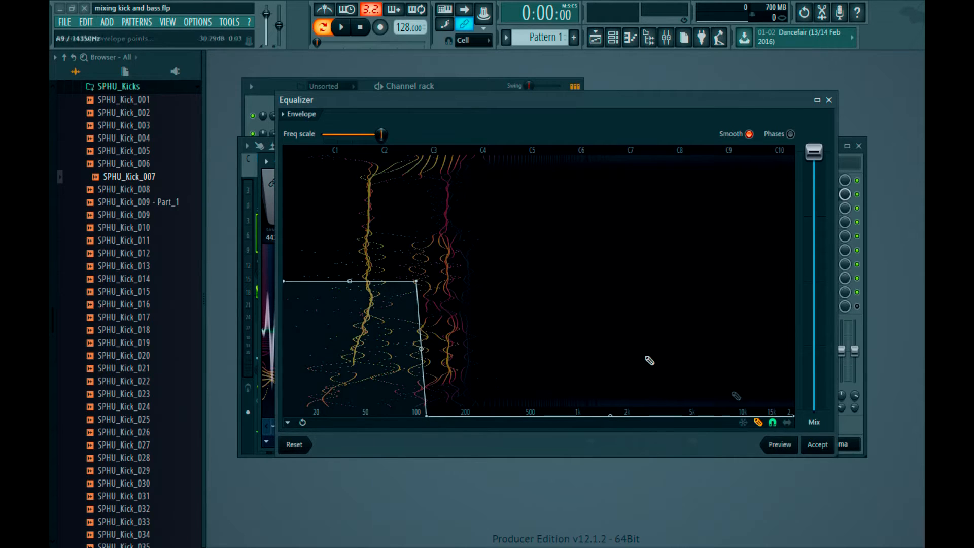
pyautogui.click(827, 446)
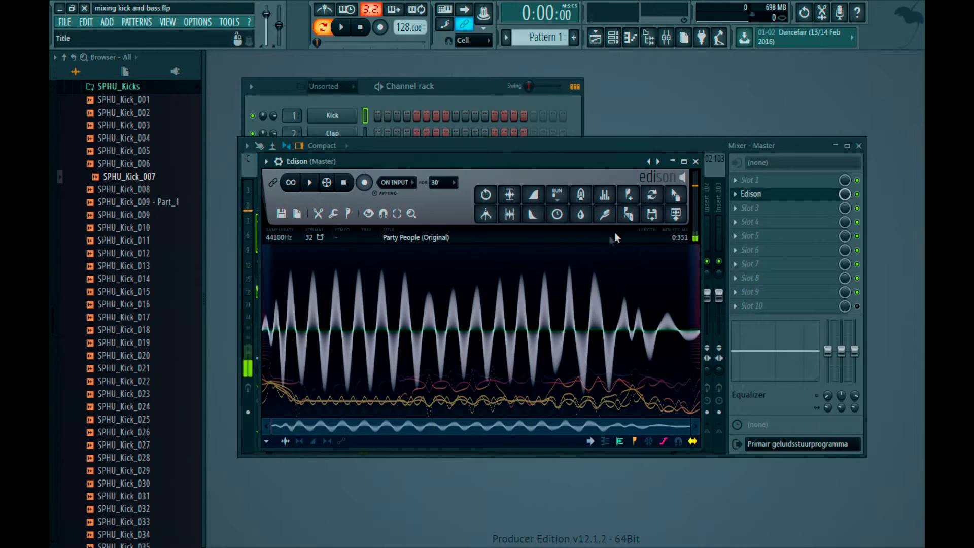
# - Send the filtered kick to the playlist as an audio clip and set its declicking mode to Transient (bleeding)
pyautogui.moveTo(676, 195); pyautogui.dragTo(451, 48)
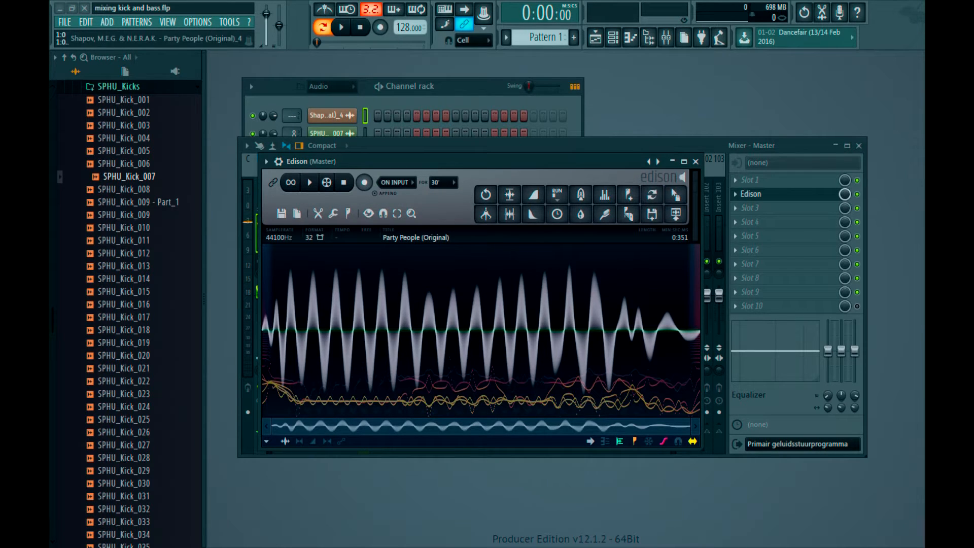
pyautogui.hotkey('ctrl', 'z')
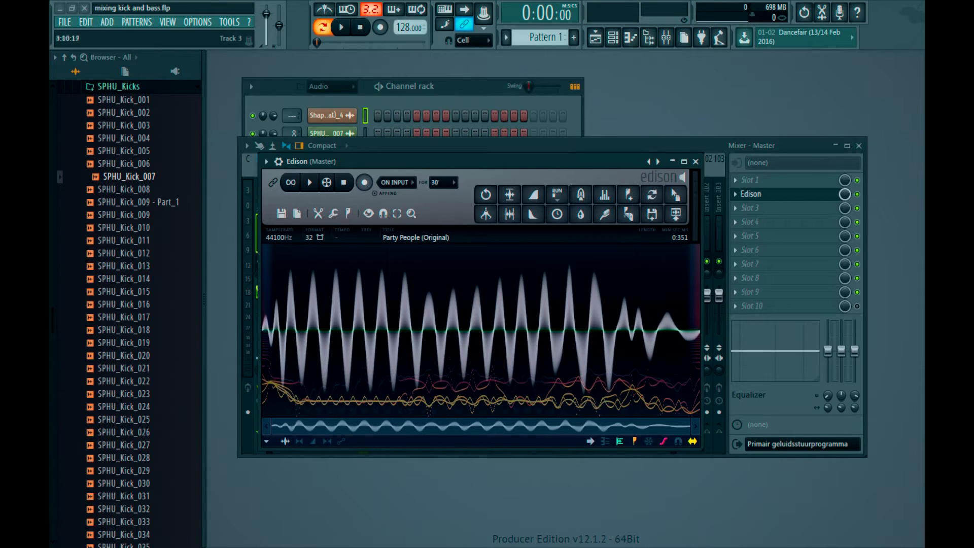
pyautogui.click(321, 115)
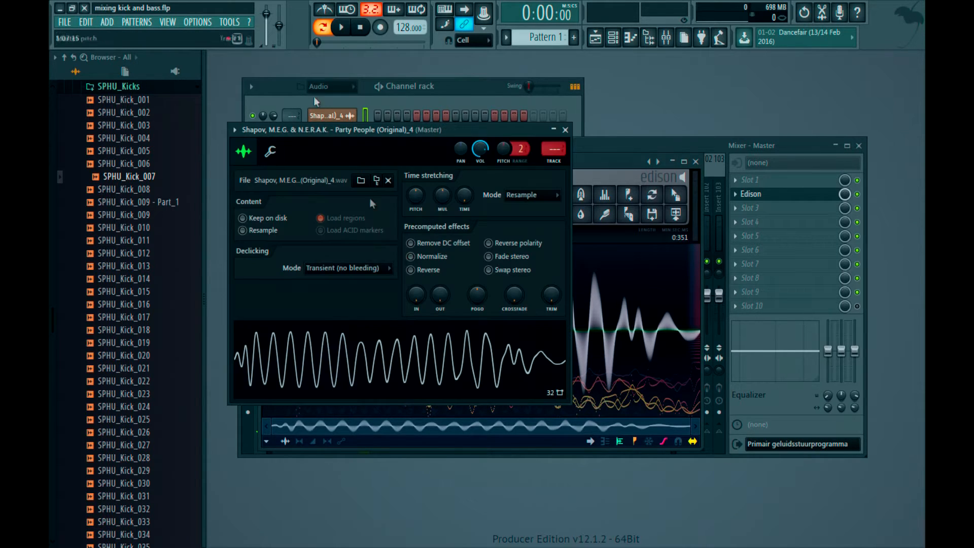
pyautogui.click(336, 268)
pyautogui.click(346, 304)
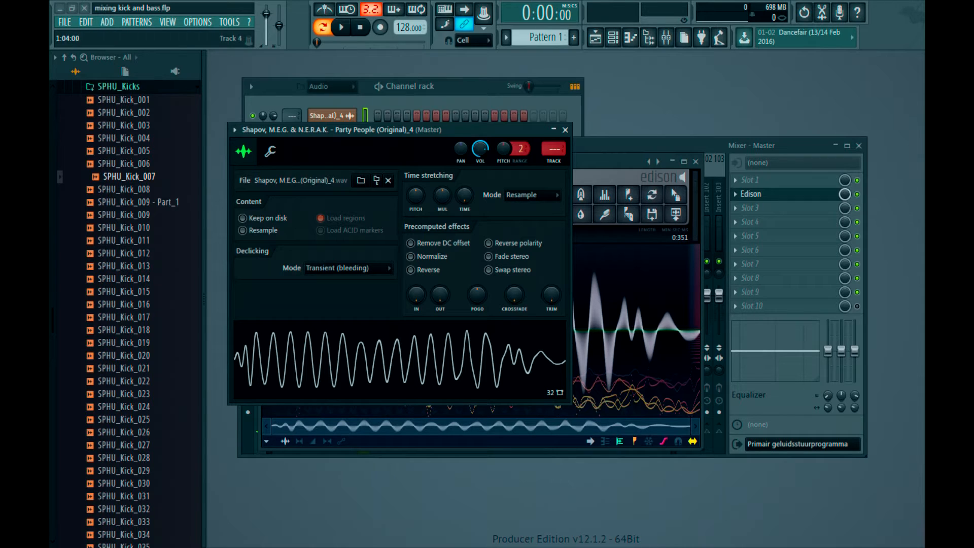
# - Route the Party People kick clip to mixer track 9 and insert FabFilter Pro-Q 2 there with the Low Cut preset
pyautogui.click(695, 161)
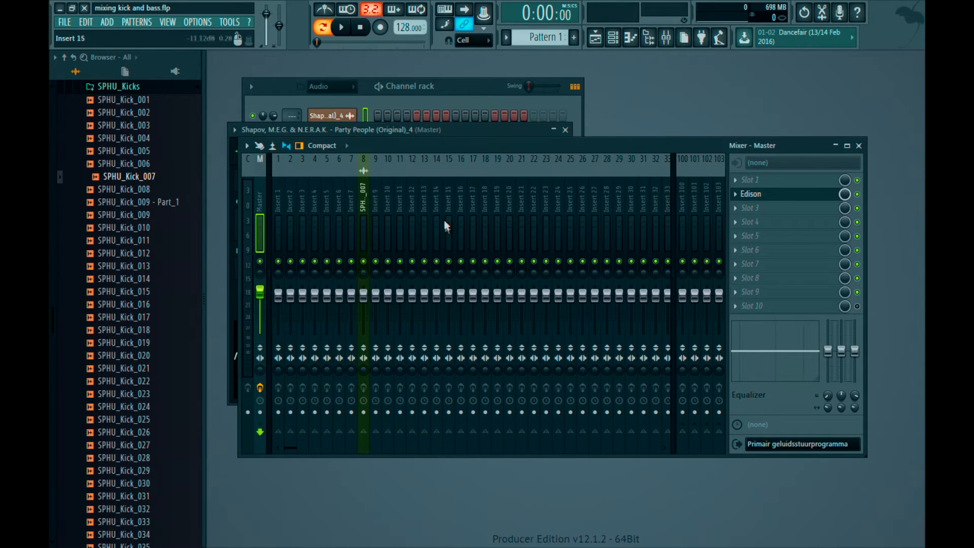
pyautogui.rightClick(378, 215)
pyautogui.click(548, 225)
pyautogui.click(749, 180)
pyautogui.click(672, 331)
pyautogui.click(568, 182)
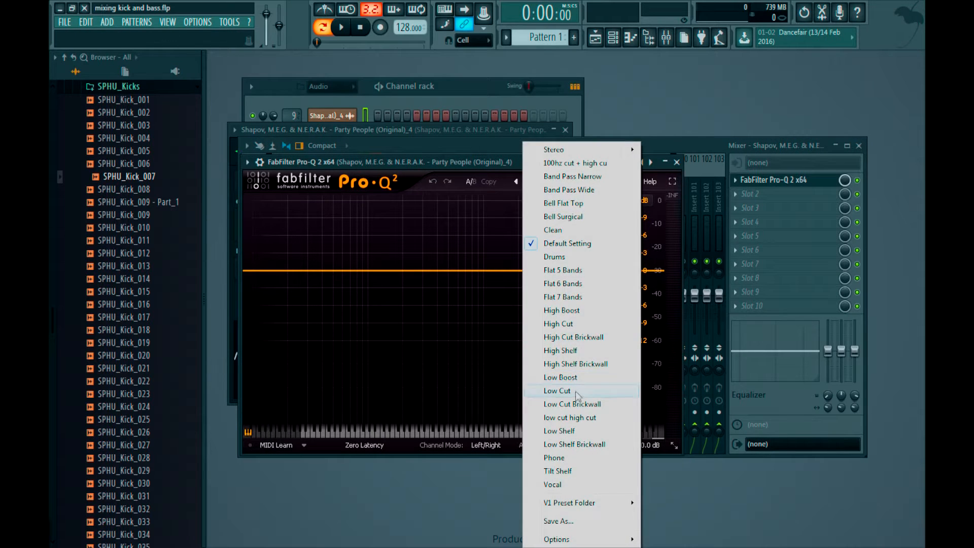
pyautogui.click(557, 391)
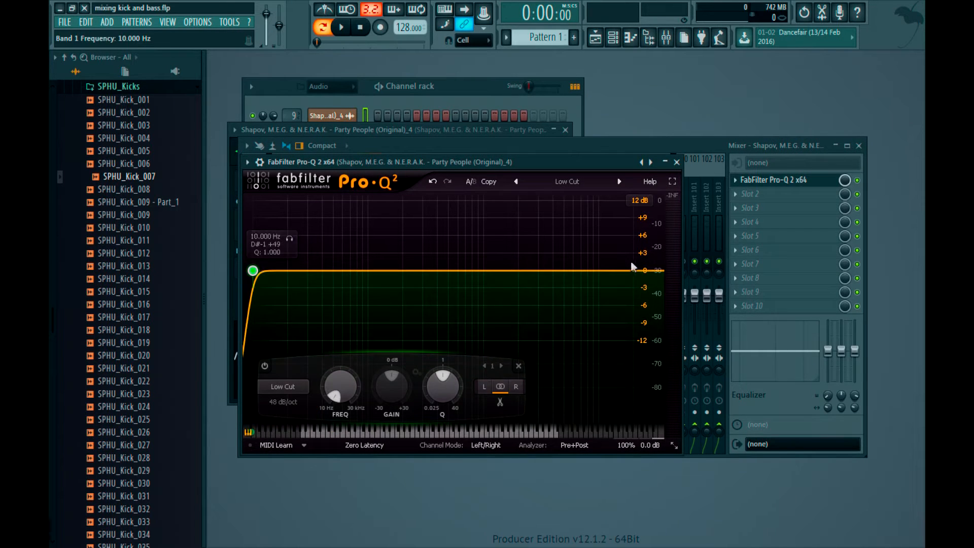
# - Add a High Cut band with a 72 dB/oct slope at 80 Hz to the kick's equalizer
pyautogui.doubleClick(394, 271)
pyautogui.rightClick(395, 272)
pyautogui.moveTo(446, 294)
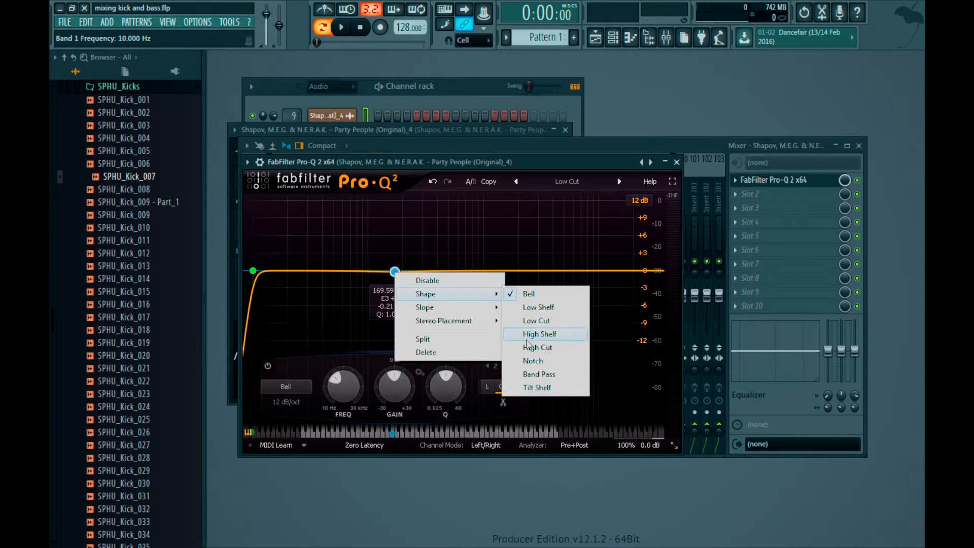
pyautogui.click(536, 347)
pyautogui.scroll(6, 399, 274)
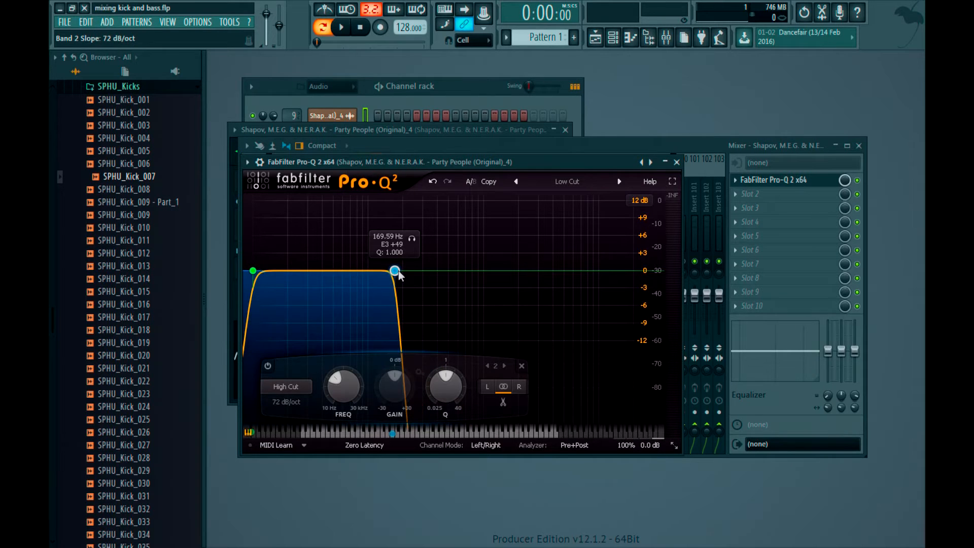
pyautogui.doubleClick(388, 236)
pyautogui.write('80')
pyautogui.press('Return')
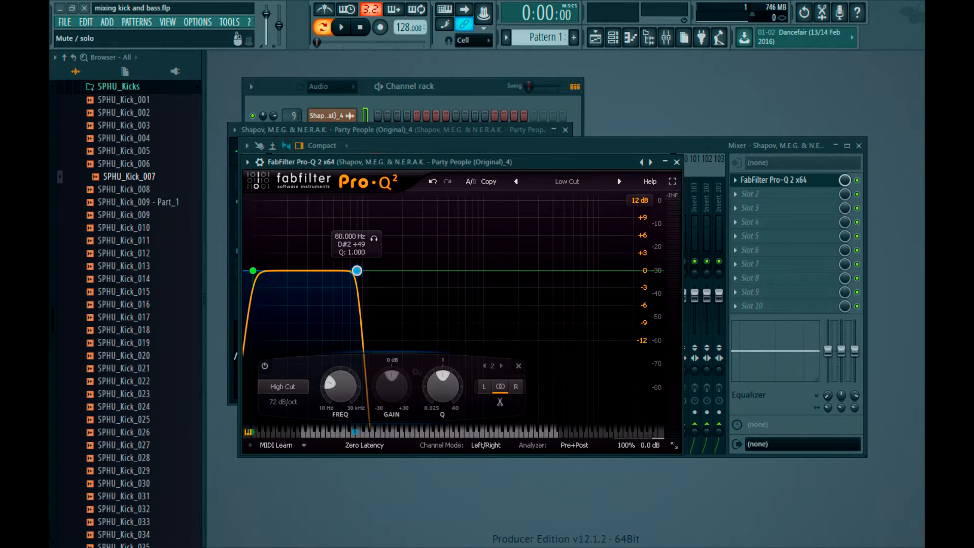
# - Play the two kicks and lower the volume of mixer tracks 8 and 9 together by the same amount
pyautogui.press('space')
pyautogui.press('Escape')
pyautogui.click(434, 128)
pyautogui.press('Escape')
pyautogui.keyDown('ctrl'); pyautogui.keyDown('shift'); pyautogui.click(365, 198); pyautogui.keyUp('shift'); pyautogui.keyUp('ctrl')
pyautogui.press('space')
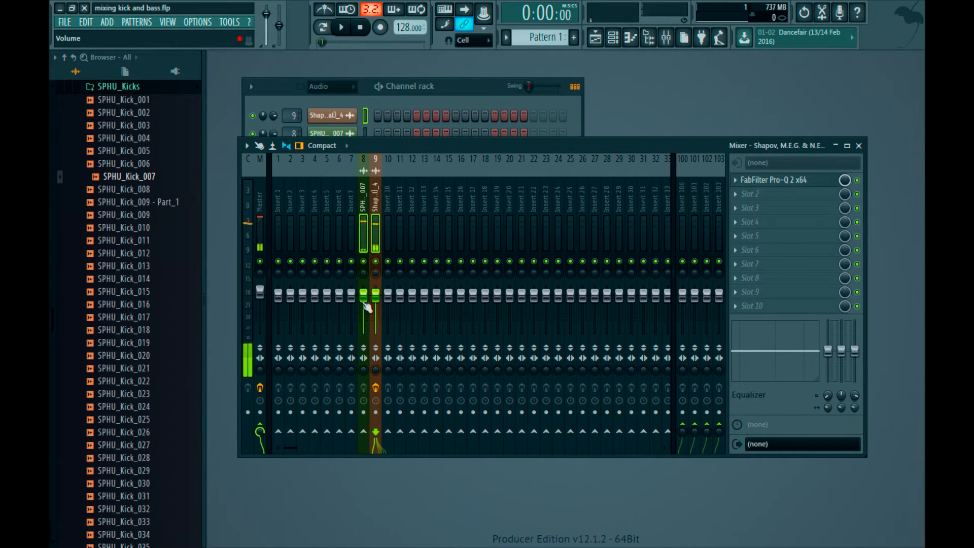
pyautogui.moveTo(365, 304); pyautogui.dragTo(375, 302)
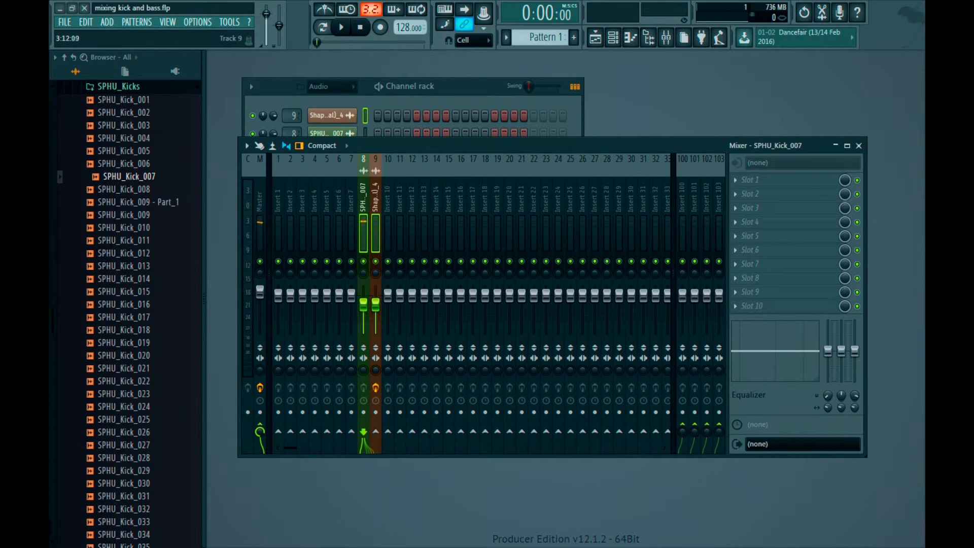
# - Add a bell boost of about 2.6 dB near 38.5 Hz with a Q of about 0.89 to track 9's Pro-Q 2 and audition it
pyautogui.press('space')
pyautogui.click(375, 215)
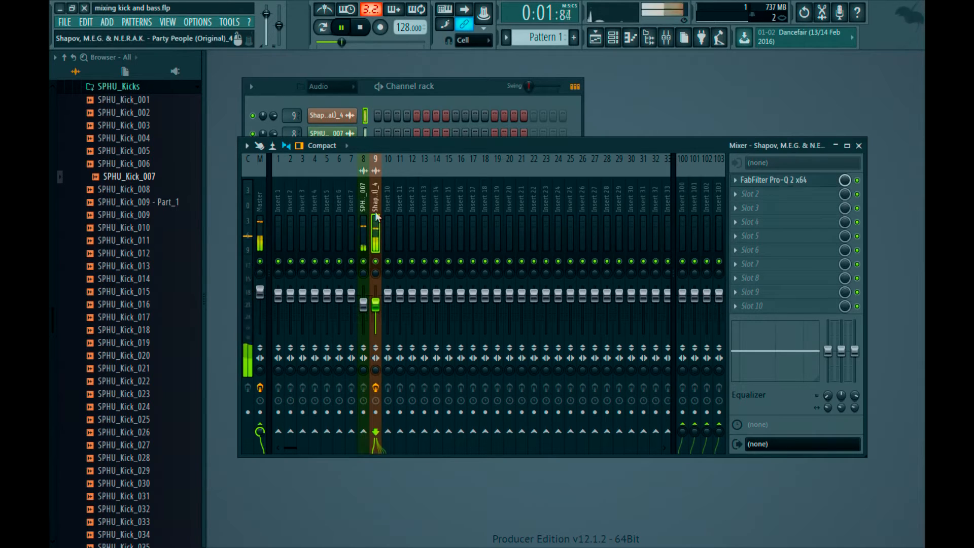
pyautogui.click(754, 181)
pyautogui.press('space')
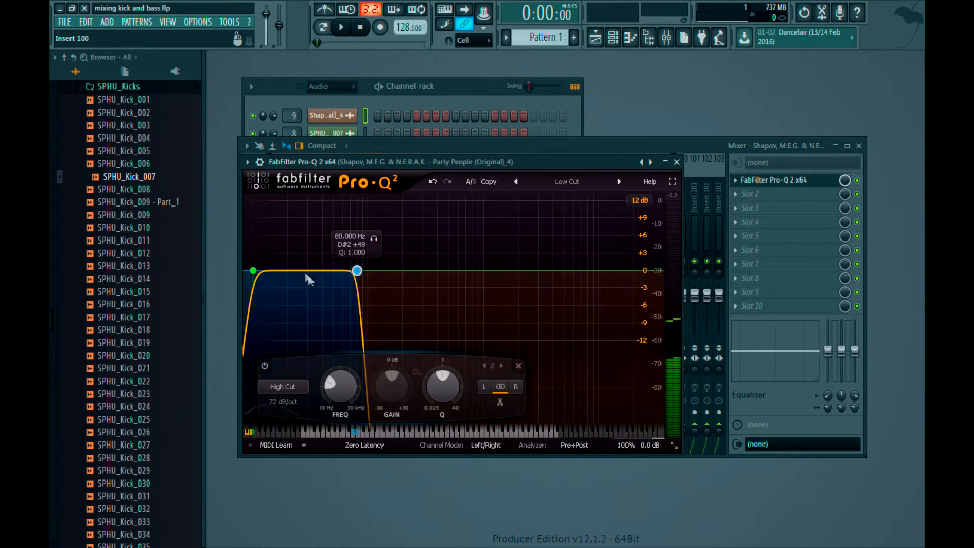
pyautogui.moveTo(309, 270); pyautogui.dragTo(321, 254)
pyautogui.scroll(-5, 318, 251)
pyautogui.scroll(4, 318, 252)
pyautogui.press('space')
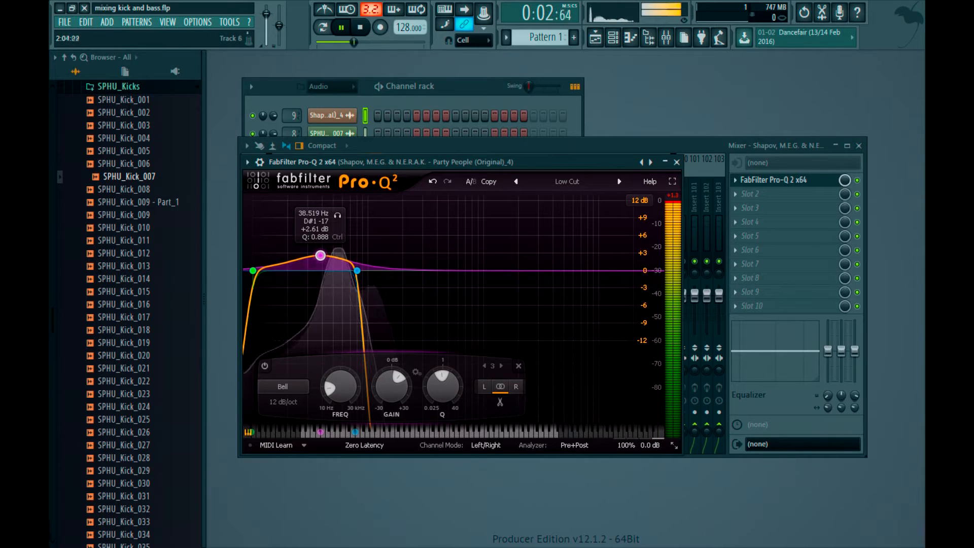
pyautogui.press('space')
# - Open the Party People kick clip in Edison, select 0:085 to 0:273 and examine its low-frequency content in the equalizer's spectrum
pyautogui.click(328, 115)
pyautogui.rightClick(324, 354)
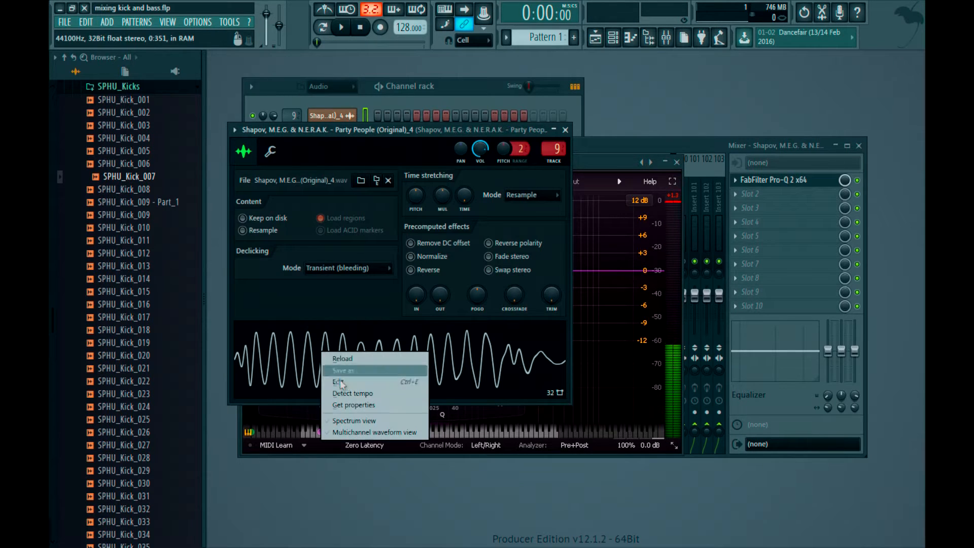
pyautogui.click(338, 382)
pyautogui.moveTo(358, 312); pyautogui.dragTo(603, 299)
pyautogui.click(604, 195)
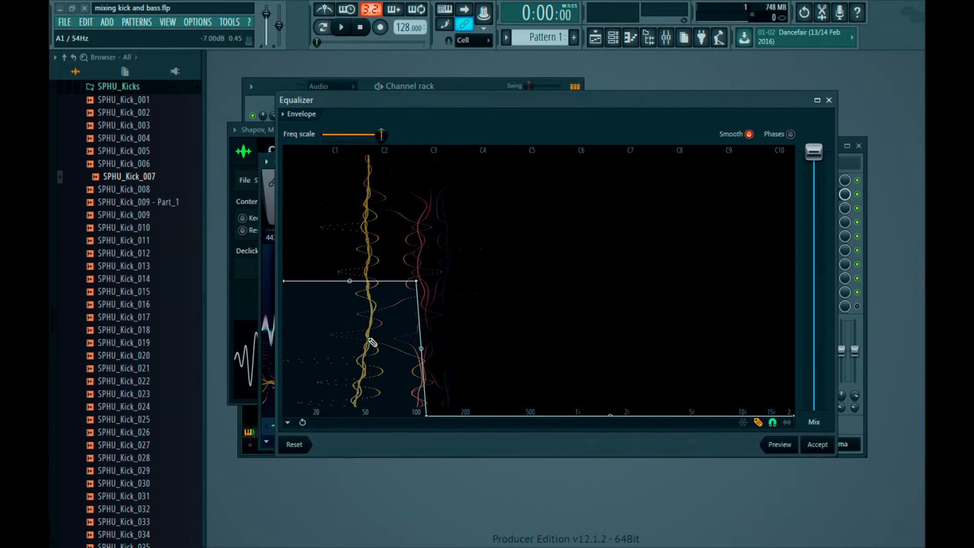
pyautogui.press('Escape')
# - Detect the kick's pitch regions in Edison to read its root note, and close the editor, clip settings and equalizer windows
pyautogui.rightClick(368, 287)
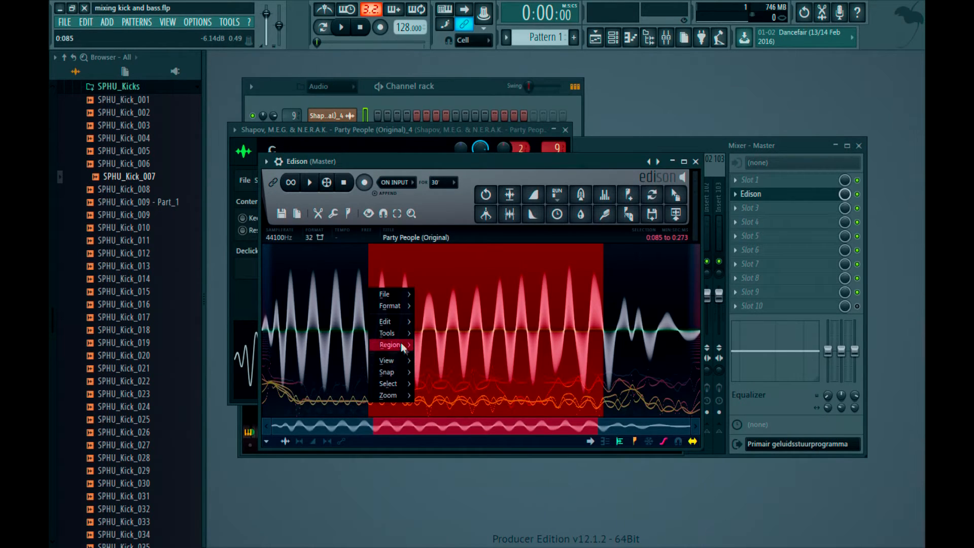
pyautogui.moveTo(404, 346)
pyautogui.click(456, 496)
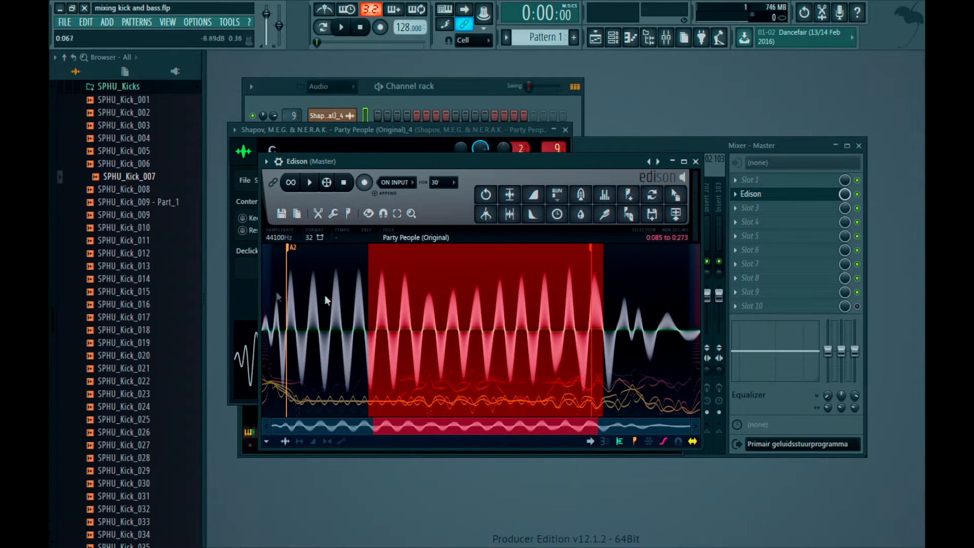
pyautogui.click(394, 146)
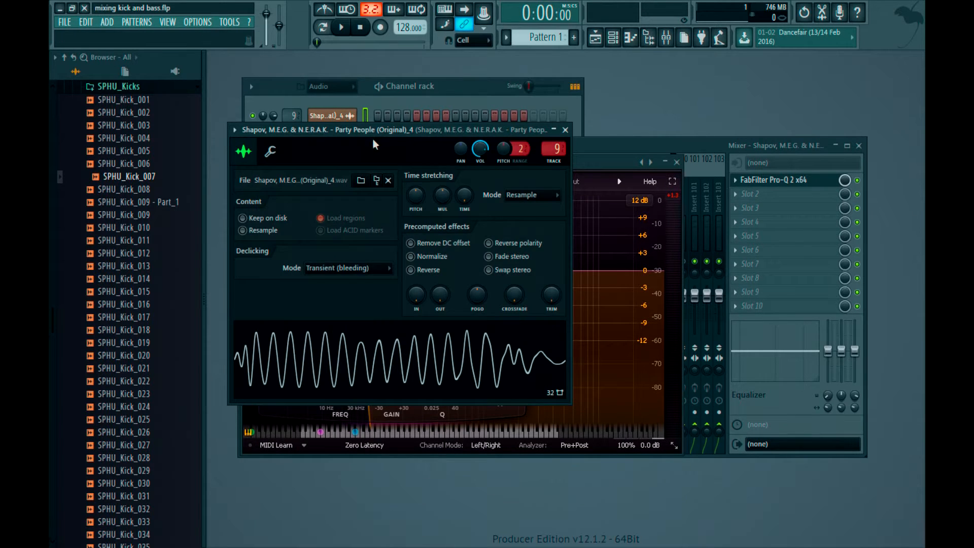
pyautogui.click(565, 130)
pyautogui.click(676, 162)
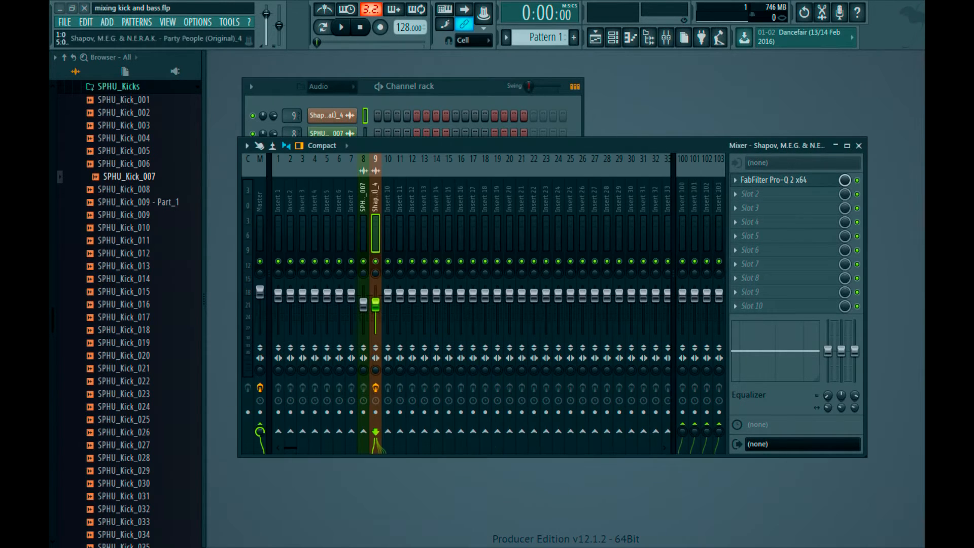
# - Lower the Party People kick clip's time-stretching pitch slightly, audition it in playback and save the project
pyautogui.click(332, 116)
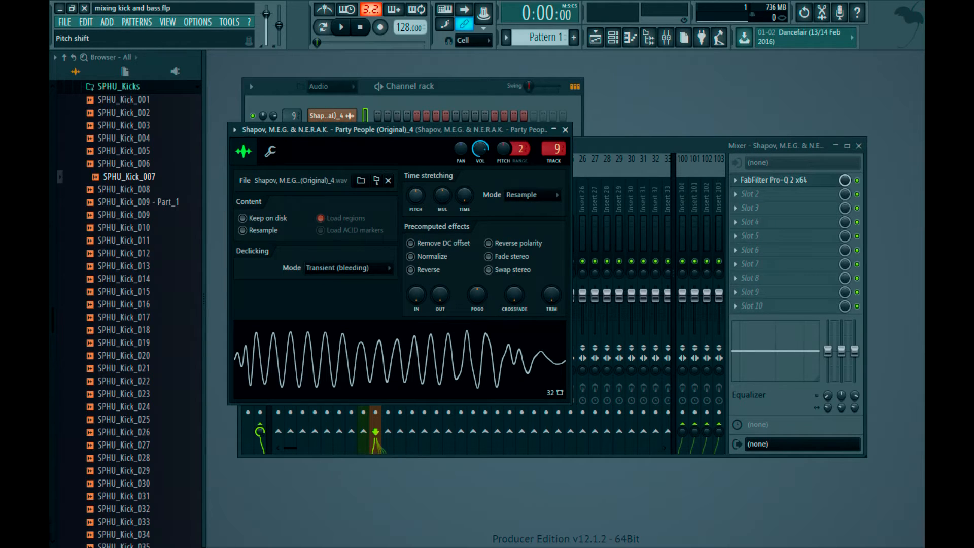
pyautogui.moveTo(417, 194); pyautogui.dragTo(418, 199)
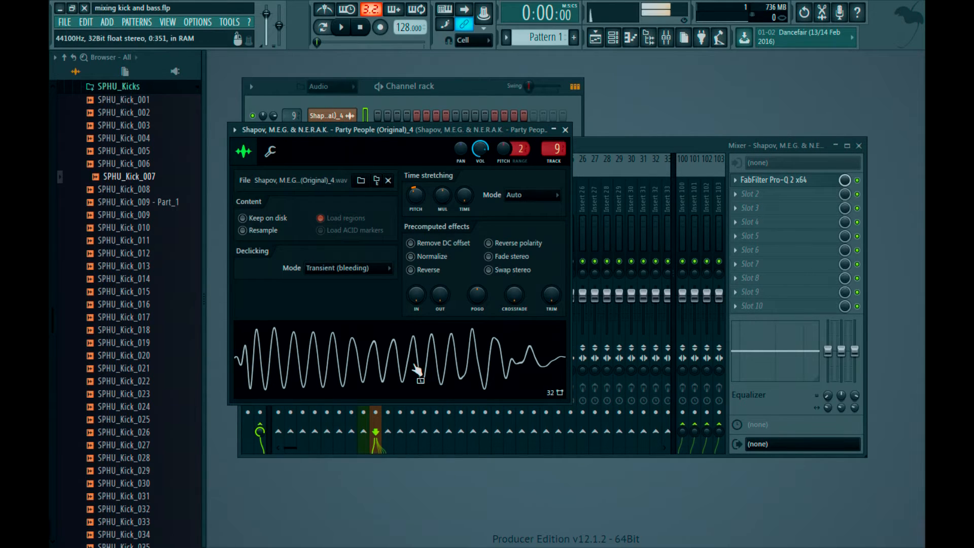
pyautogui.press('space')
pyautogui.click(335, 117)
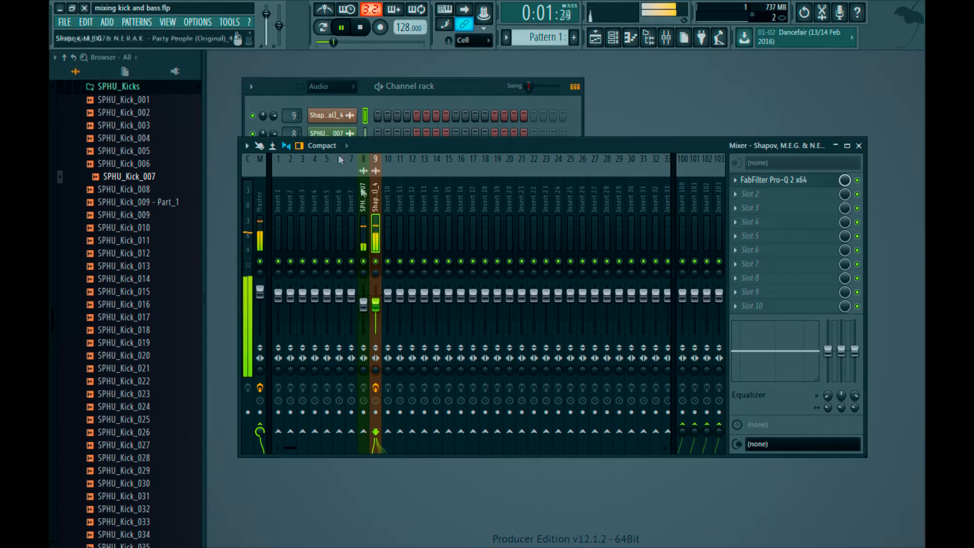
pyautogui.press('space')
pyautogui.hotkey('ctrl', 's')
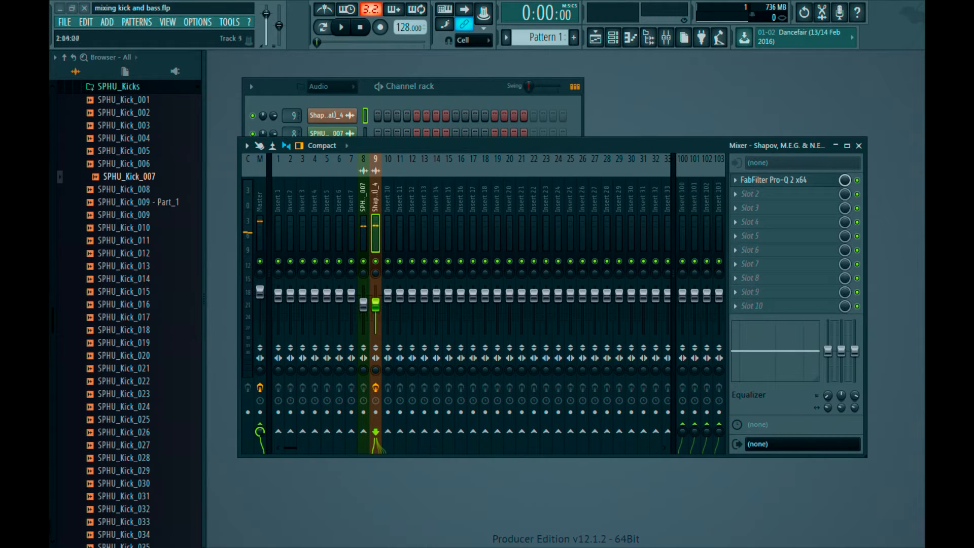
# - Load FabFilter Pro-Q 2 into the first effect slot of the SPHU_Kick_007 mixer track
pyautogui.click(363, 197)
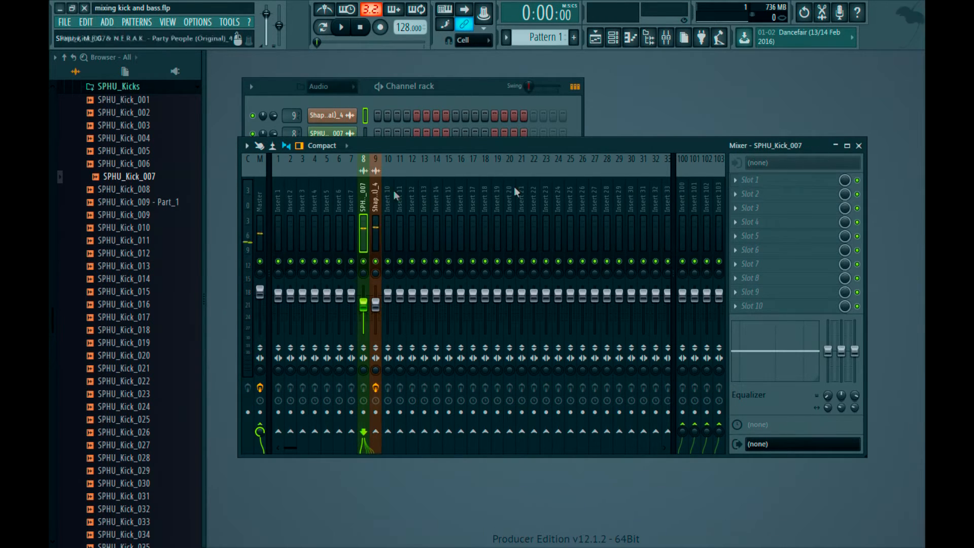
pyautogui.click(766, 179)
pyautogui.click(665, 321)
pyautogui.click(838, 143)
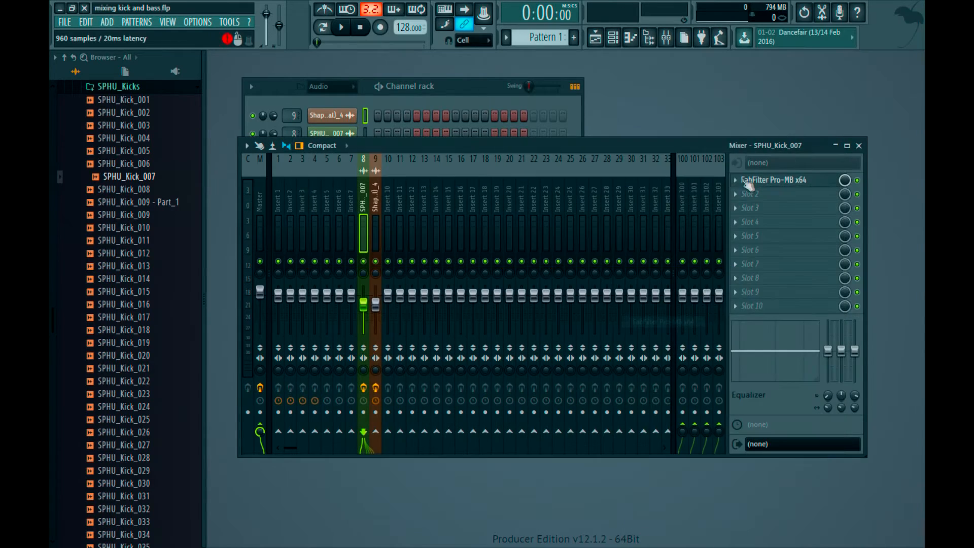
pyautogui.click(735, 180)
pyautogui.click(761, 194)
pyautogui.click(663, 332)
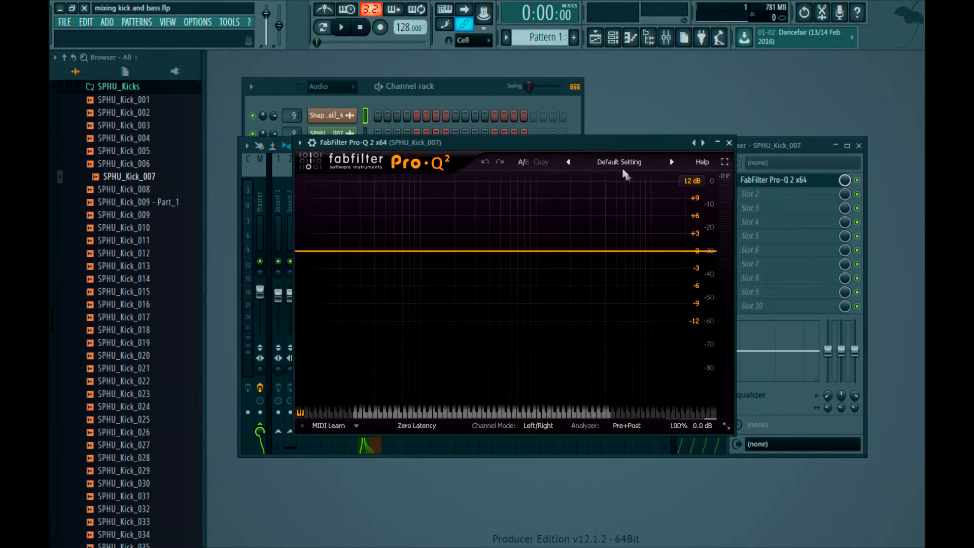
# - Apply the low cut high cut preset to SPHU_Kick_007, set its low cut to 80 Hz and audition it
pyautogui.click(625, 163)
pyautogui.click(622, 417)
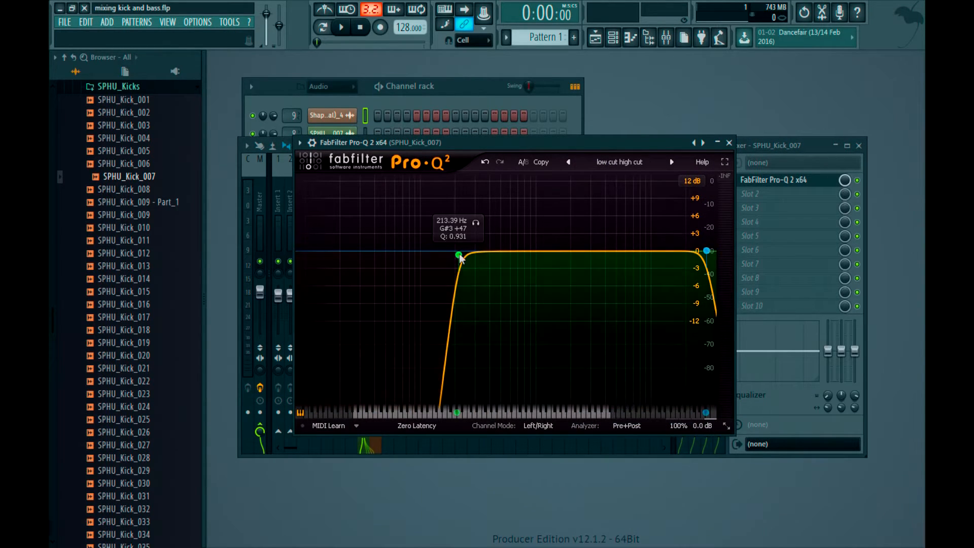
pyautogui.click(450, 220)
pyautogui.write('80')
pyautogui.press('Return')
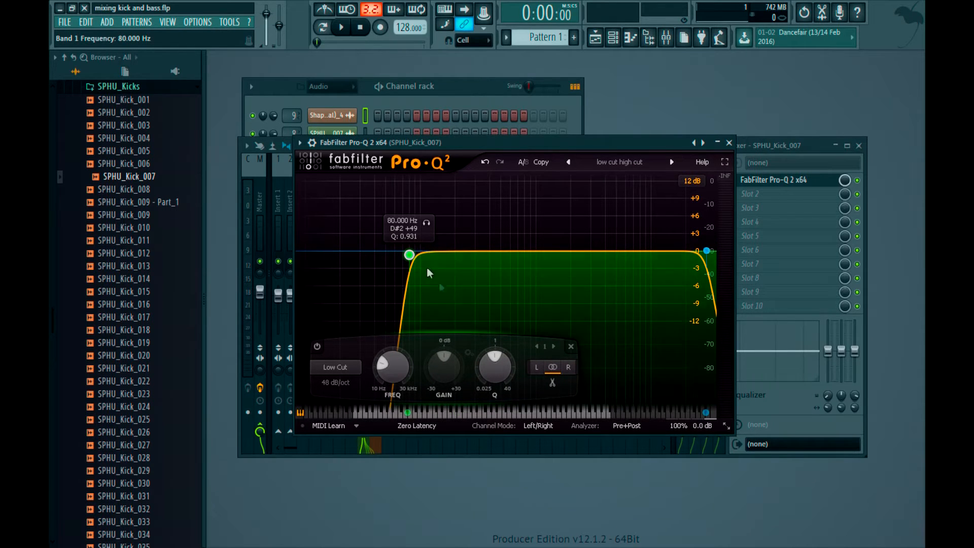
pyautogui.press('space')
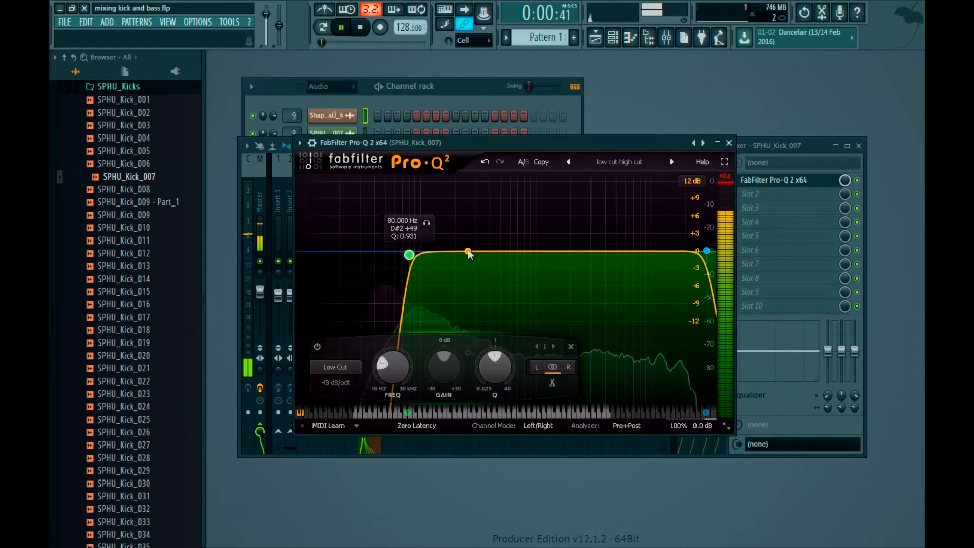
pyautogui.press('space')
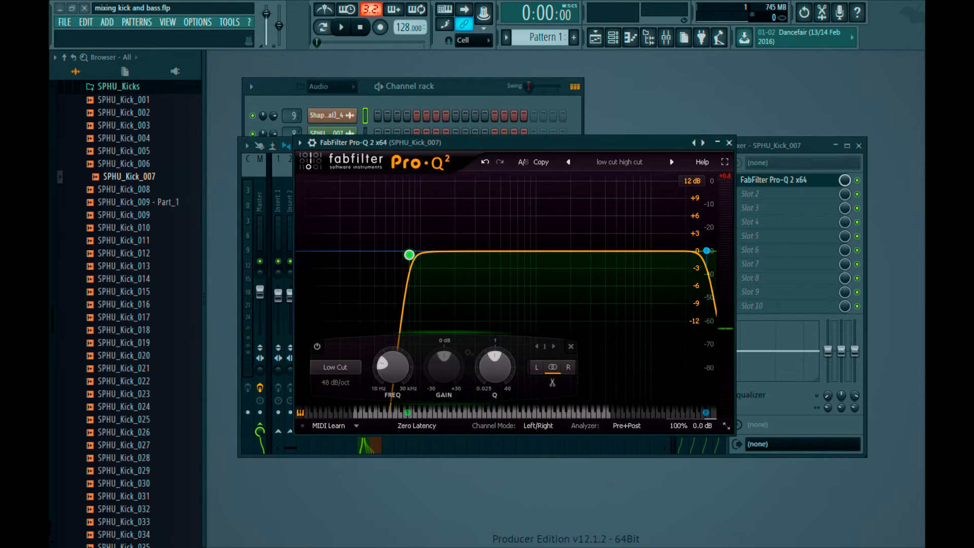
# - Shape SPHU_Kick_007 with a bell boost near 121 Hz at Q about 1.2 and a bell cut of about 3.55 dB near 297 Hz
pyautogui.press('F5')
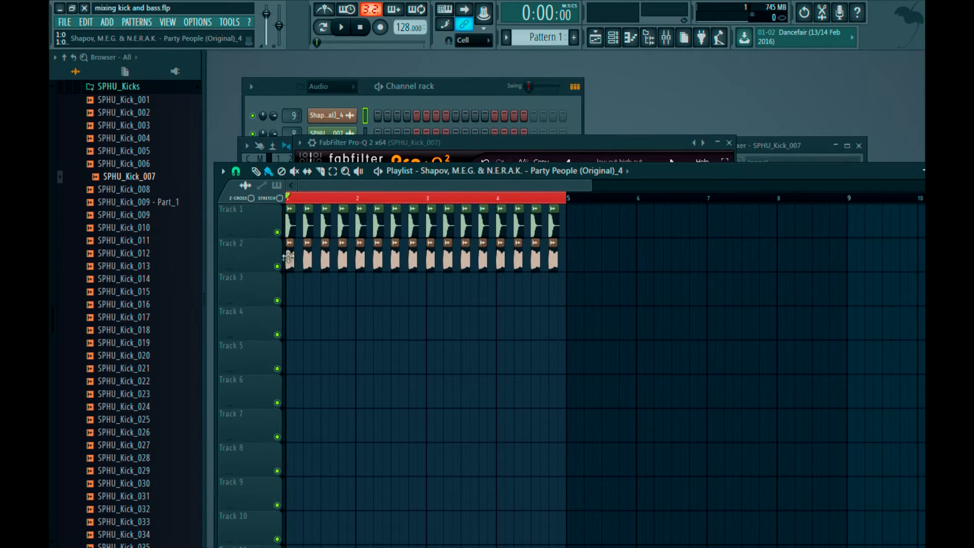
pyautogui.click(622, 144)
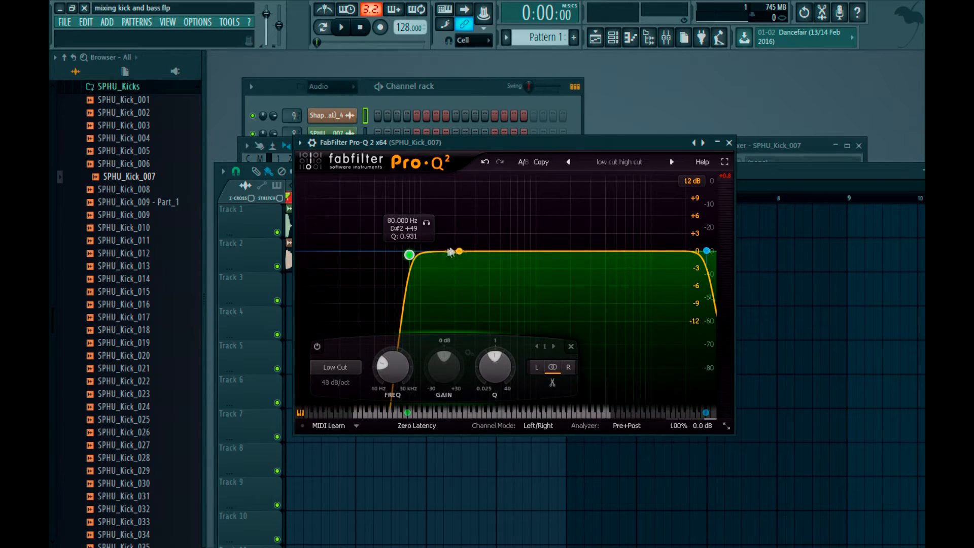
pyautogui.moveTo(432, 251); pyautogui.dragTo(430, 235)
pyautogui.scroll(-3, 426, 237)
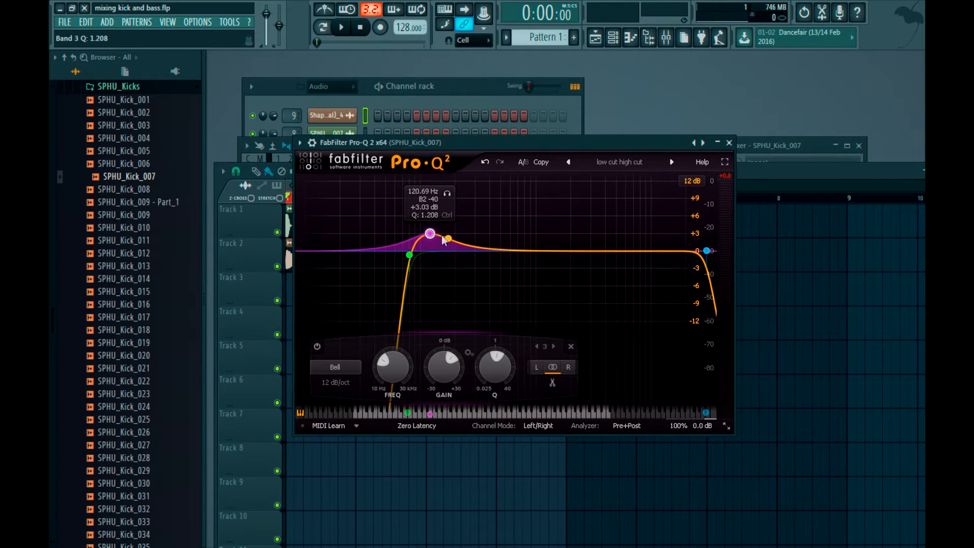
pyautogui.moveTo(498, 252); pyautogui.dragTo(475, 272)
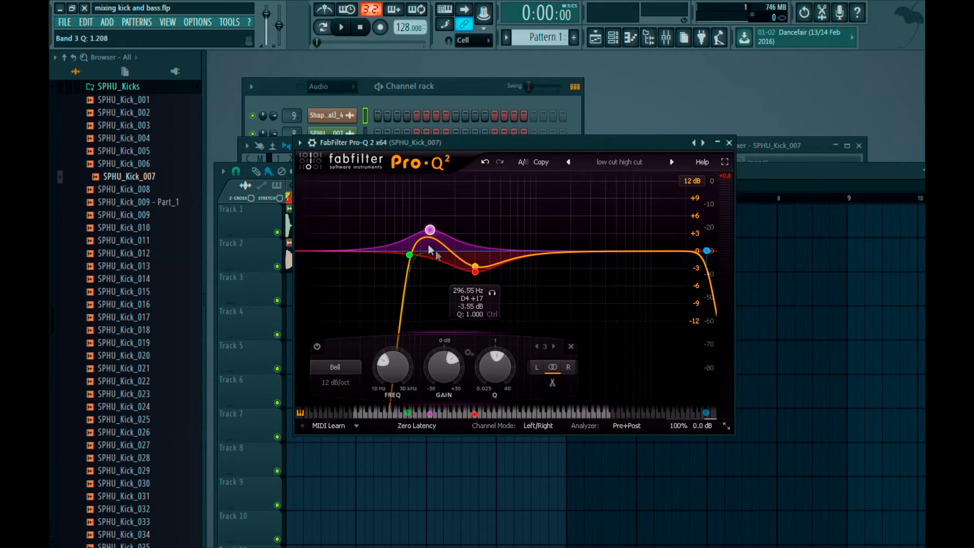
pyautogui.moveTo(430, 231); pyautogui.dragTo(431, 226)
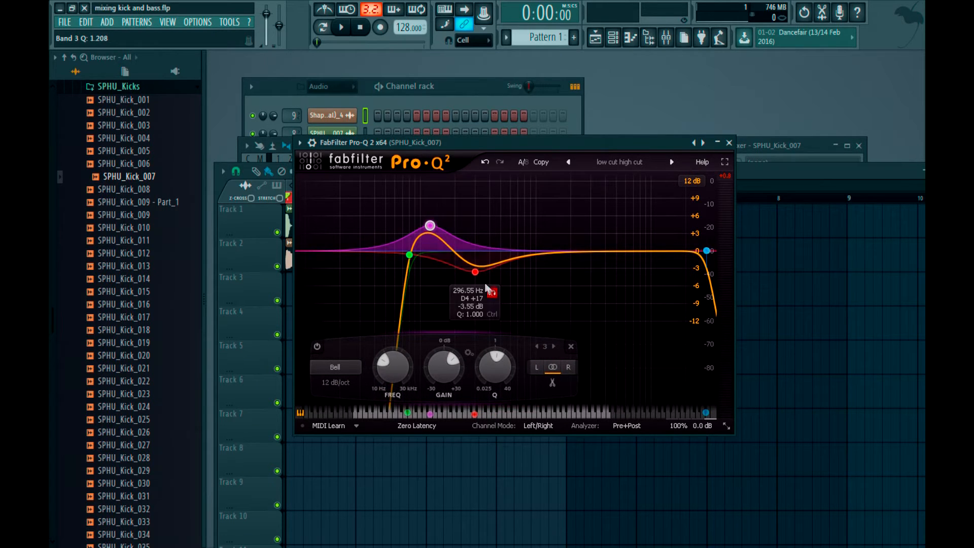
# - Close the SPHU_Kick_007 equalizer, audition the two layered kicks and bring the mixer back to the front
pyautogui.click(729, 143)
pyautogui.press('space')
pyautogui.moveTo(656, 175); pyautogui.dragTo(676, 194)
pyautogui.click(563, 142)
pyautogui.press('space')
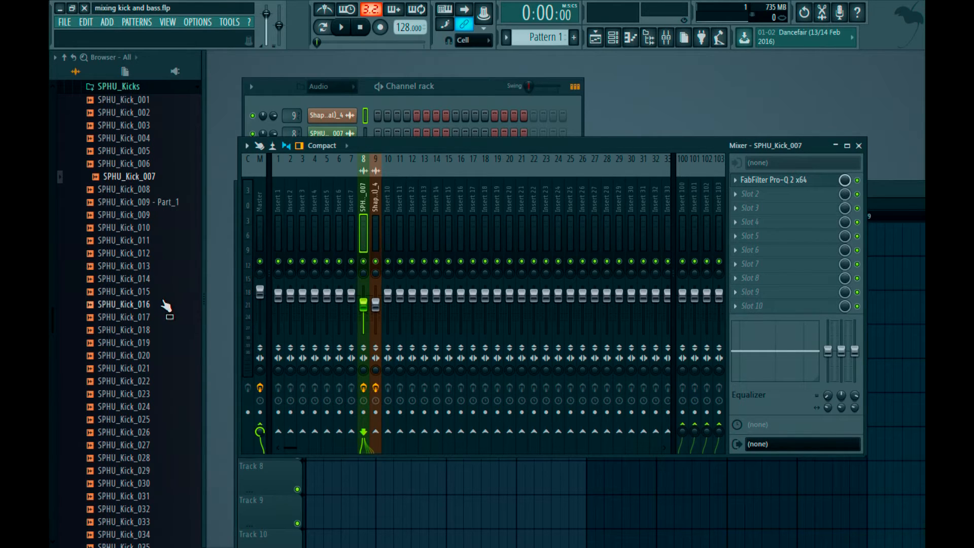
# - Preview the browser's kick samples from SPHU_Kick_014 through SPHU_Kick_018 to find another layer
pyautogui.click(144, 283)
pyautogui.click(145, 291)
pyautogui.click(145, 304)
pyautogui.click(145, 317)
pyautogui.click(146, 330)
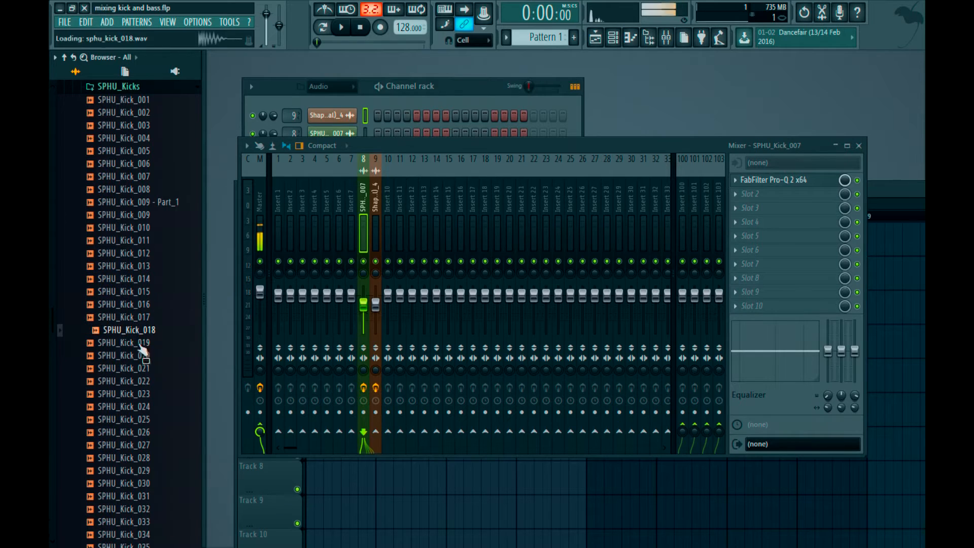
# - Place SPHU_Kick_018 on playlist Track 3 and repeat it on every beat of the four bars
pyautogui.moveTo(149, 343); pyautogui.dragTo(340, 474)
pyautogui.press('F5')
pyautogui.moveTo(331, 427)
pyautogui.mouseDown()
pyautogui.moveTo(333, 325)
pyautogui.moveTo(297, 299)
pyautogui.moveTo(547, 308)
pyautogui.moveTo(322, 312)
pyautogui.moveTo(470, 319)
pyautogui.mouseUp()
pyautogui.scroll(-2, 323, 312)
pyautogui.scroll(4, 365, 205)
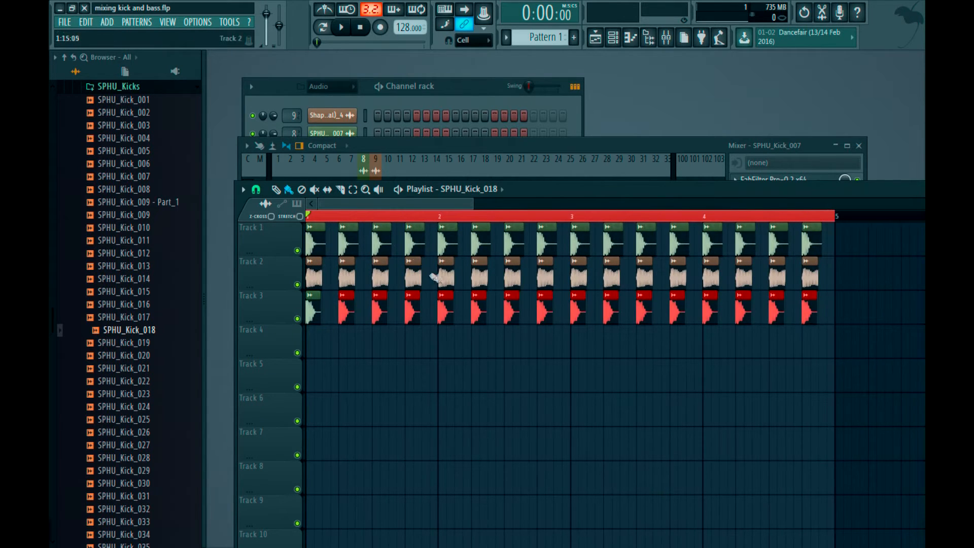
# - Route the SPHU_Kick_018 channel to mixer insert 10 and load FabFilter Pro-Q 2 in its first slot
pyautogui.press('F9')
pyautogui.rightClick(391, 157)
pyautogui.moveTo(456, 226)
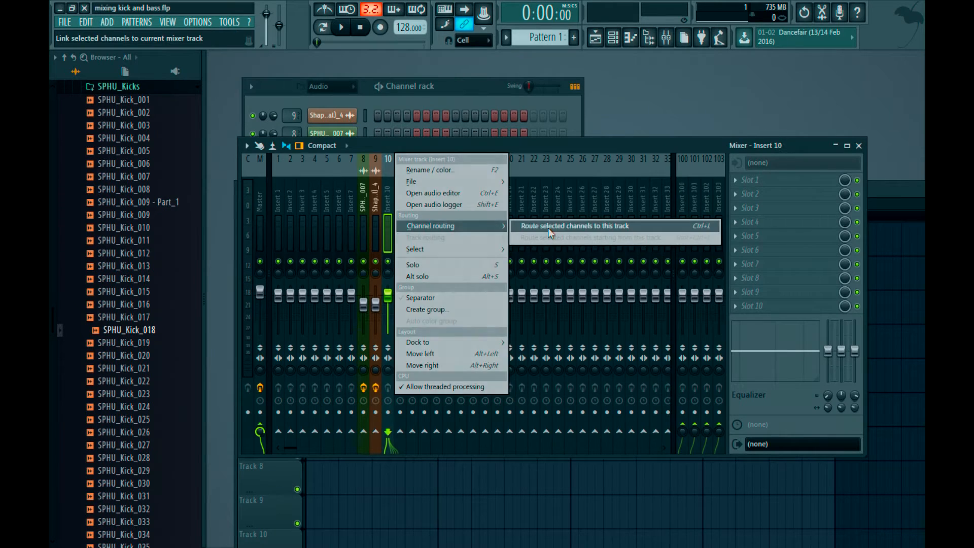
pyautogui.click(547, 227)
pyautogui.click(751, 179)
pyautogui.click(664, 333)
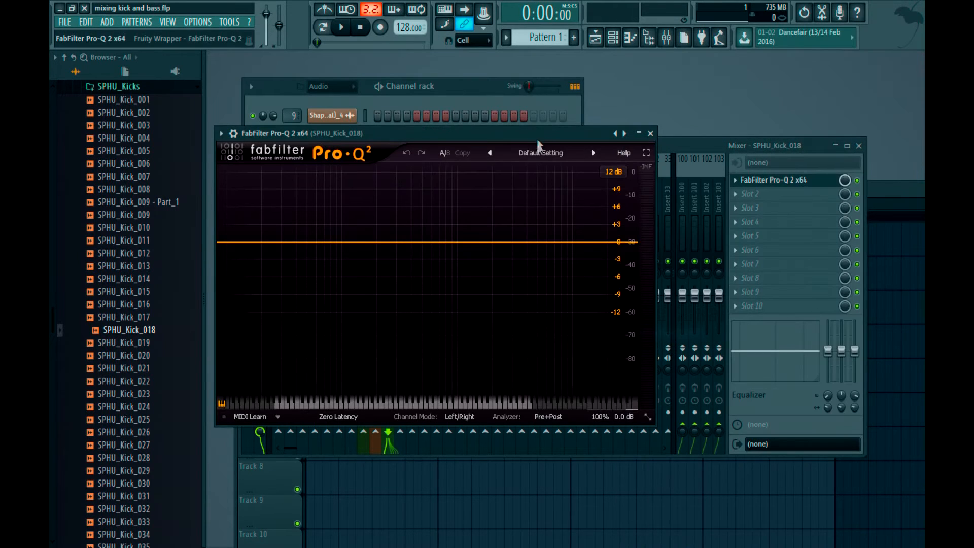
# - Apply the Low Cut Brickwall preset to SPHU_Kick_018, set the cutoff to about 600 Hz and start auditioning
pyautogui.click(541, 152)
pyautogui.click(539, 403)
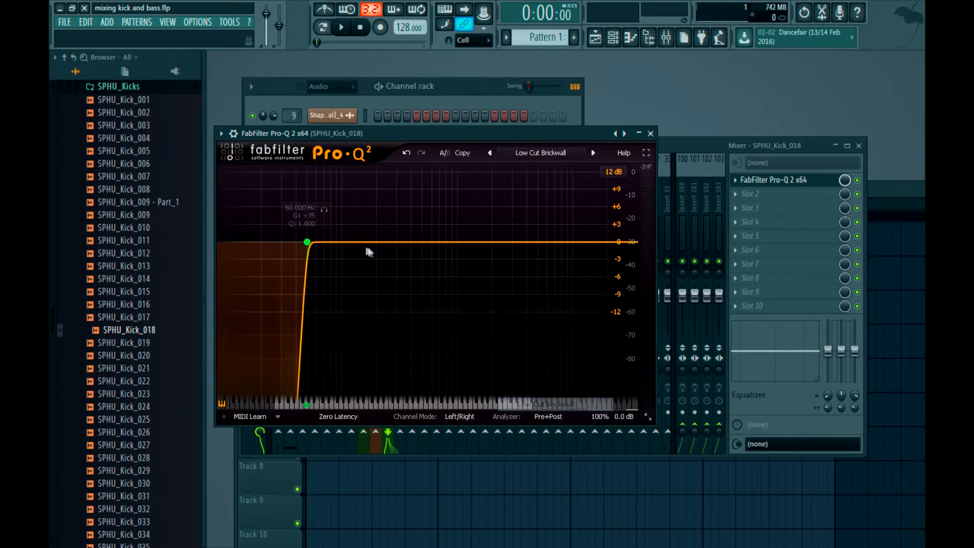
pyautogui.click(306, 242)
pyautogui.moveTo(307, 242); pyautogui.dragTo(432, 242)
pyautogui.press('space')
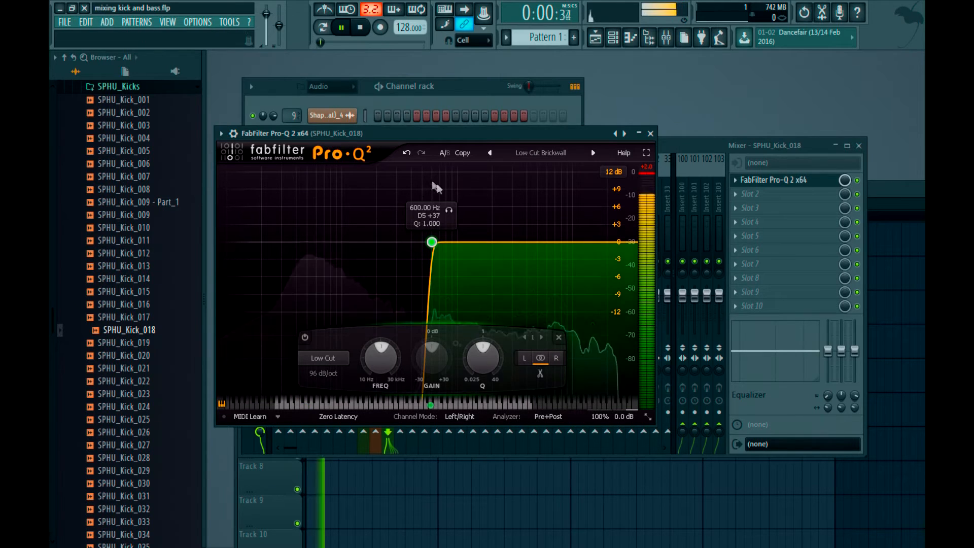
# - Add a bell boost of about 2.4 dB near 2400 Hz to SPHU_Kick_018 and save the project
pyautogui.doubleClick(546, 234)
pyautogui.moveTo(546, 233); pyautogui.dragTo(509, 231)
pyautogui.press('space')
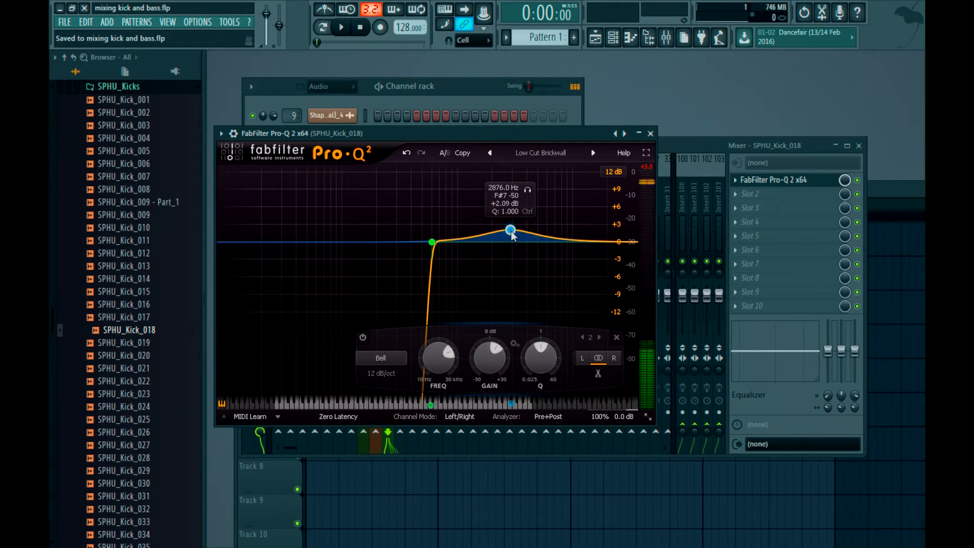
pyautogui.moveTo(510, 230); pyautogui.dragTo(520, 233)
pyautogui.moveTo(531, 138); pyautogui.dragTo(562, 152)
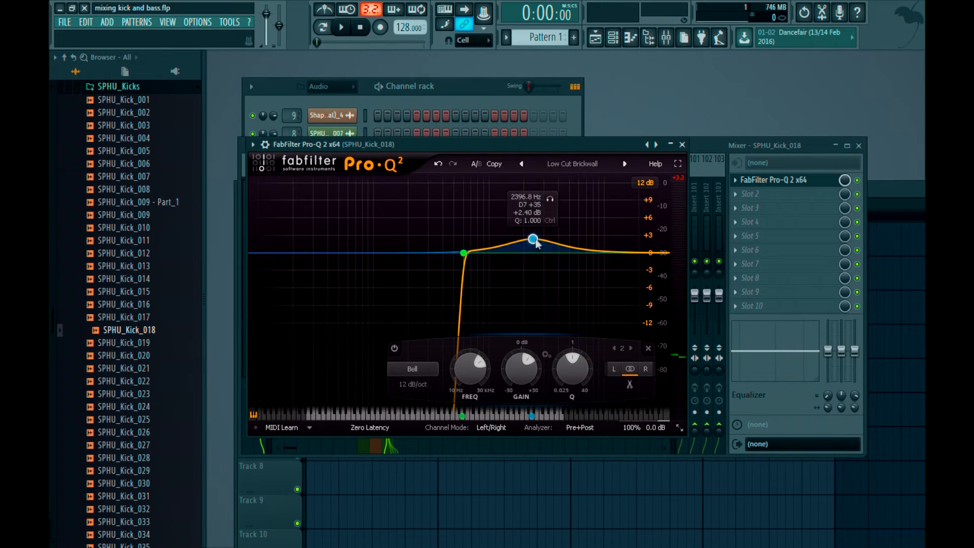
# - Raise SPHU_Kick_018's bell boost to about 7.6 dB near 2311 Hz, audition the band soloed and close the equalizer
pyautogui.moveTo(533, 244); pyautogui.dragTo(531, 209)
pyautogui.press('space')
pyautogui.click(549, 230)
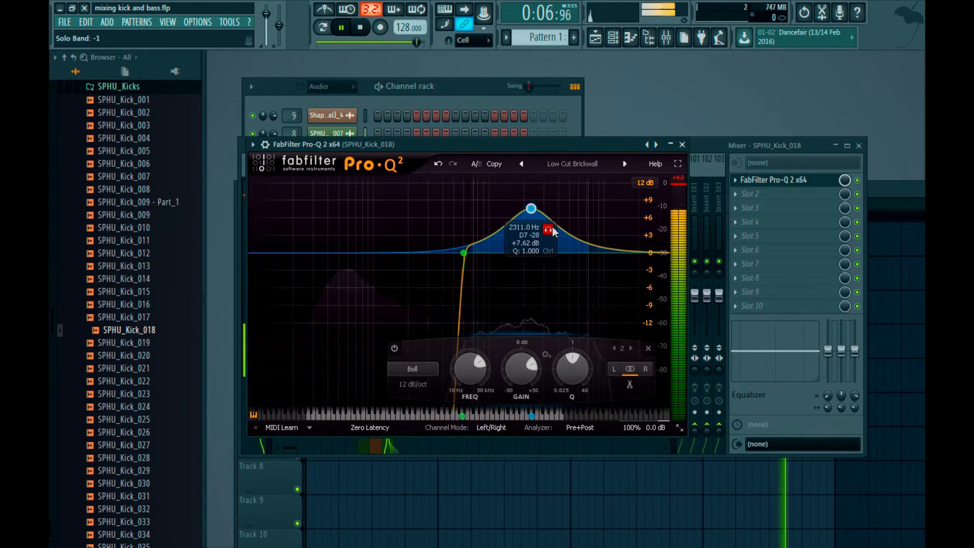
pyautogui.press('space')
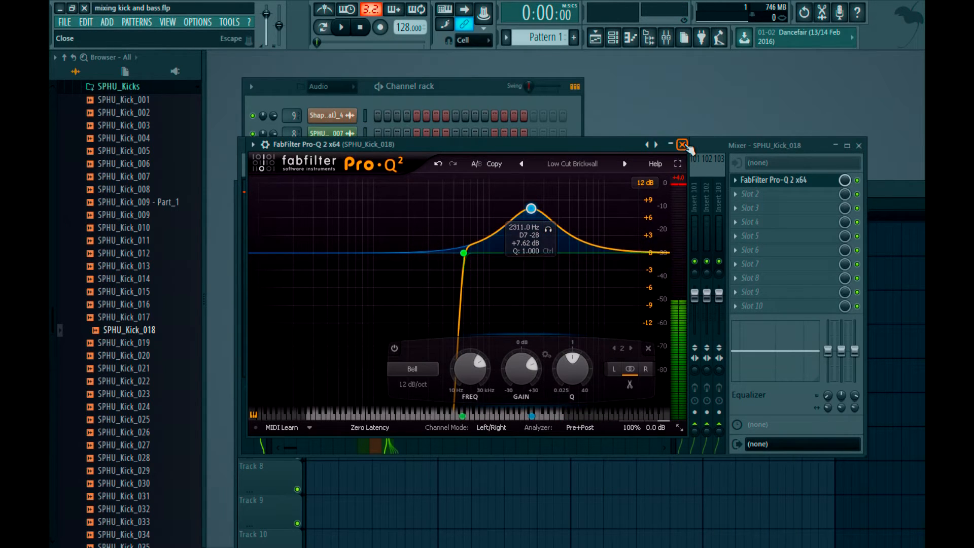
pyautogui.click(682, 144)
# - Route the three kick tracks 8 to 10 exclusively to mixer insert 12 and check each track's routing
pyautogui.moveTo(364, 204); pyautogui.dragTo(388, 199)
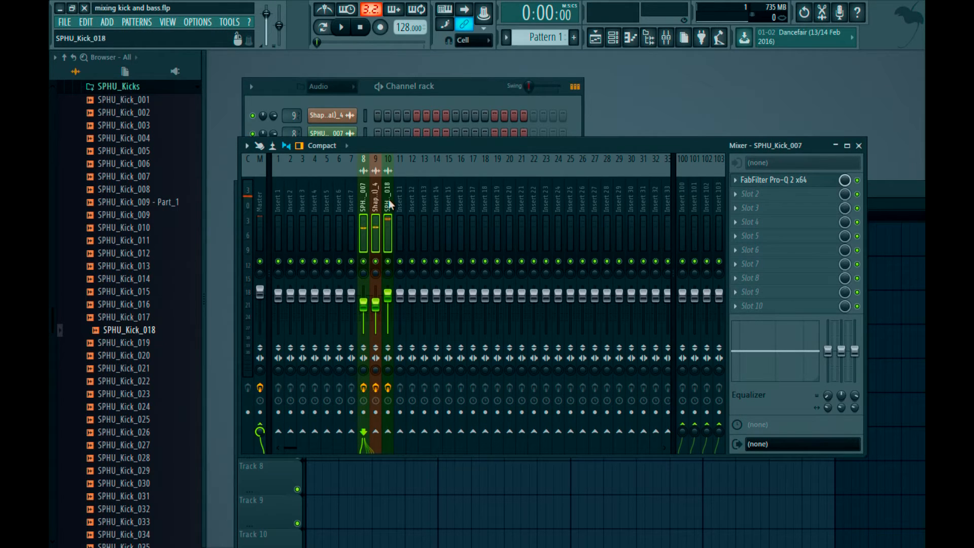
pyautogui.rightClick(412, 431)
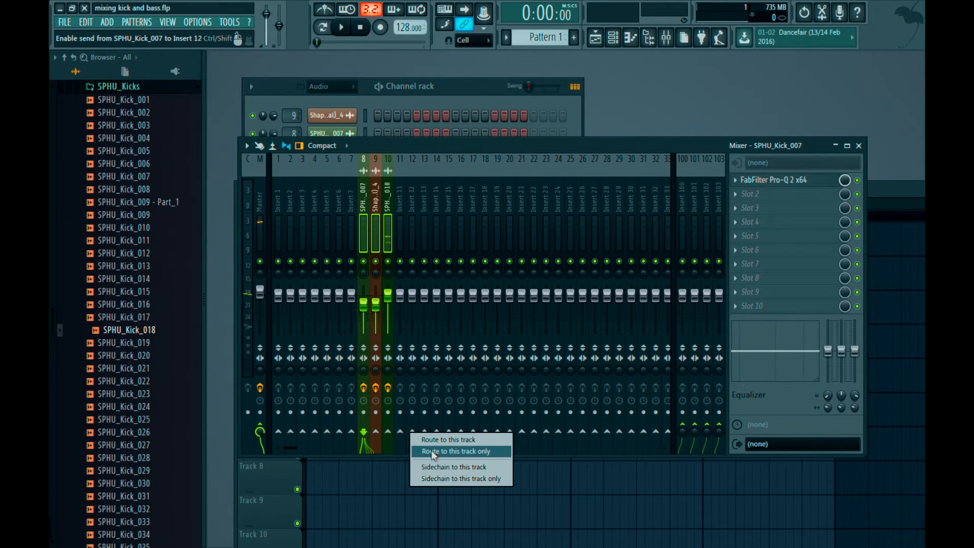
pyautogui.click(438, 451)
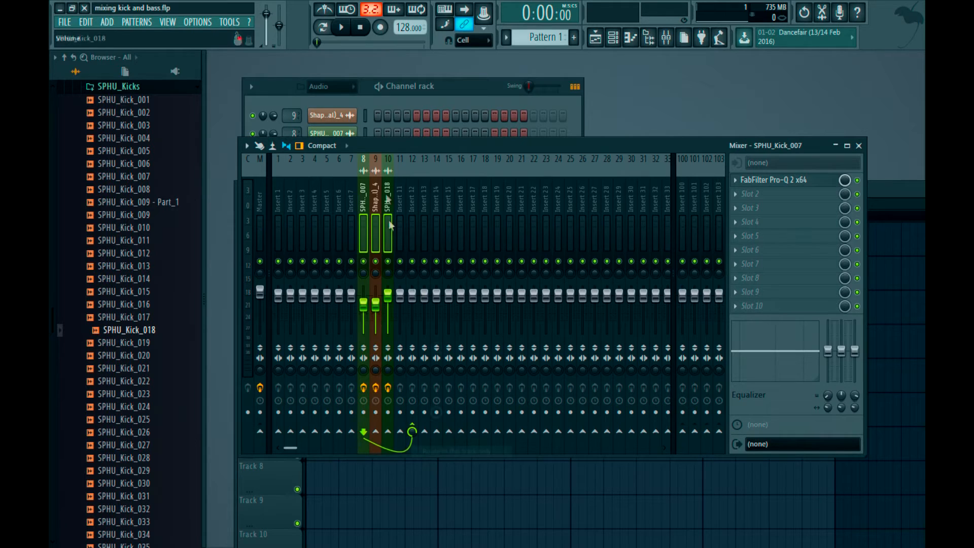
pyautogui.click(375, 198)
pyautogui.click(387, 203)
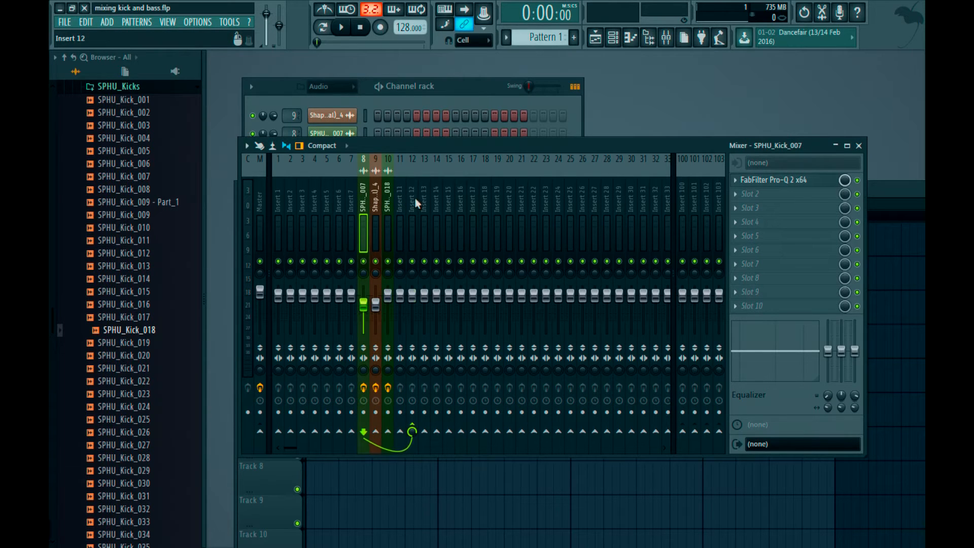
pyautogui.click(413, 203)
pyautogui.click(375, 197)
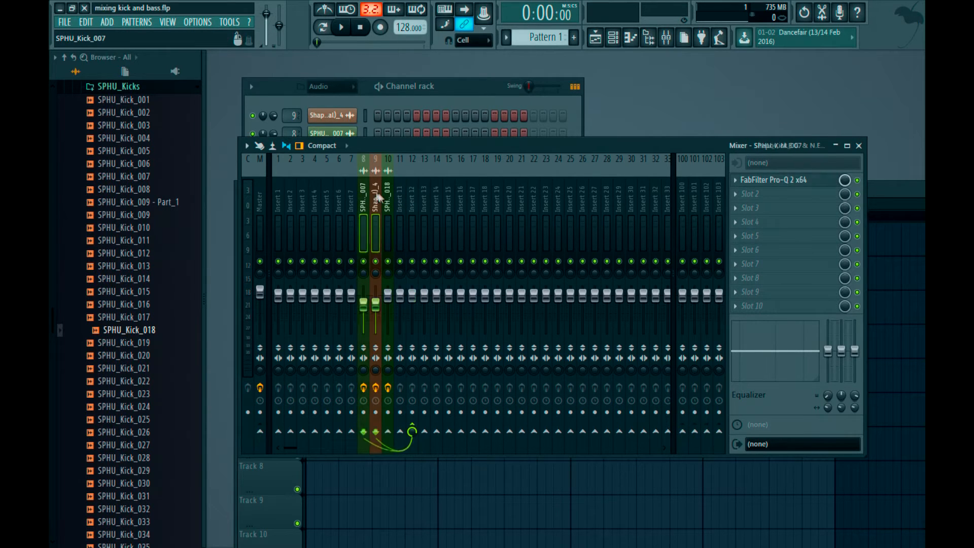
# - Rename mixer insert 12 to KICKBUS and give it a blue color
pyautogui.rightClick(409, 197)
pyautogui.click(442, 172)
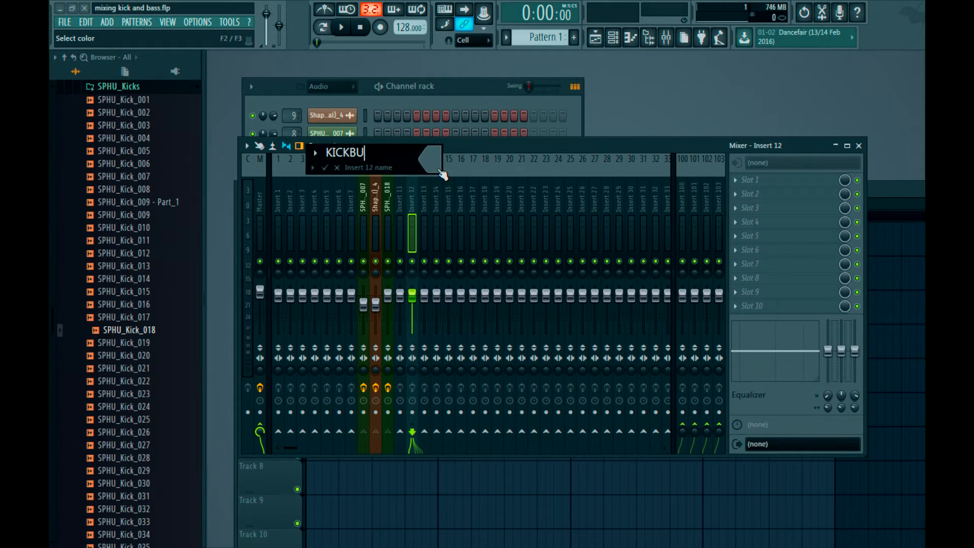
pyautogui.click(439, 165)
pyautogui.click(444, 166)
pyautogui.press('Return')
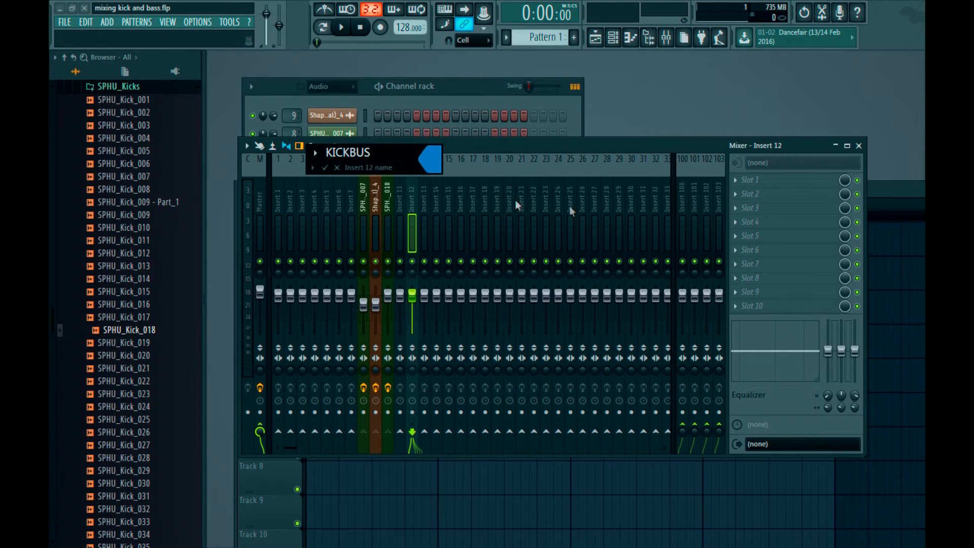
pyautogui.press('Return')
# - Load the API-2500 Mono compressor in slot 4 of KICKBUS, move its window clear and start playback to audition it
pyautogui.click(761, 222)
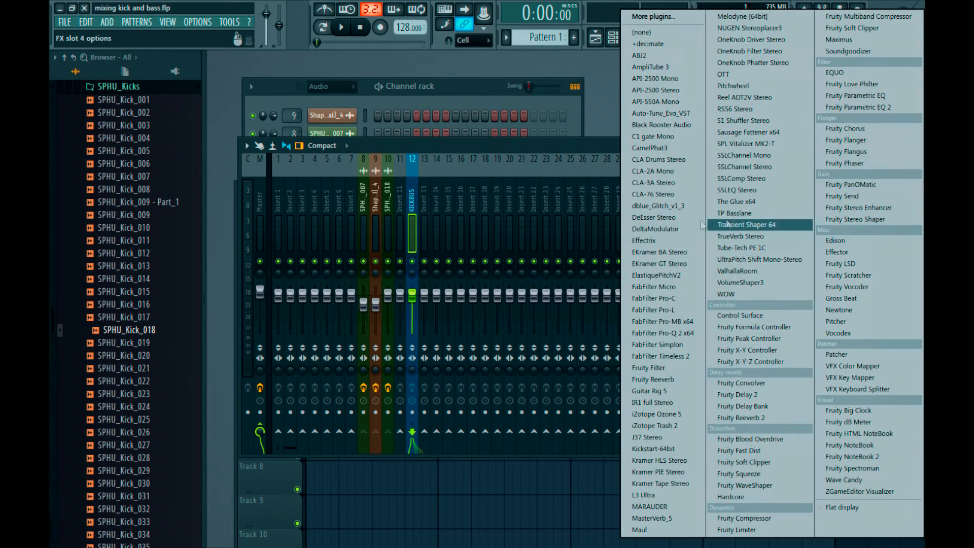
pyautogui.click(674, 79)
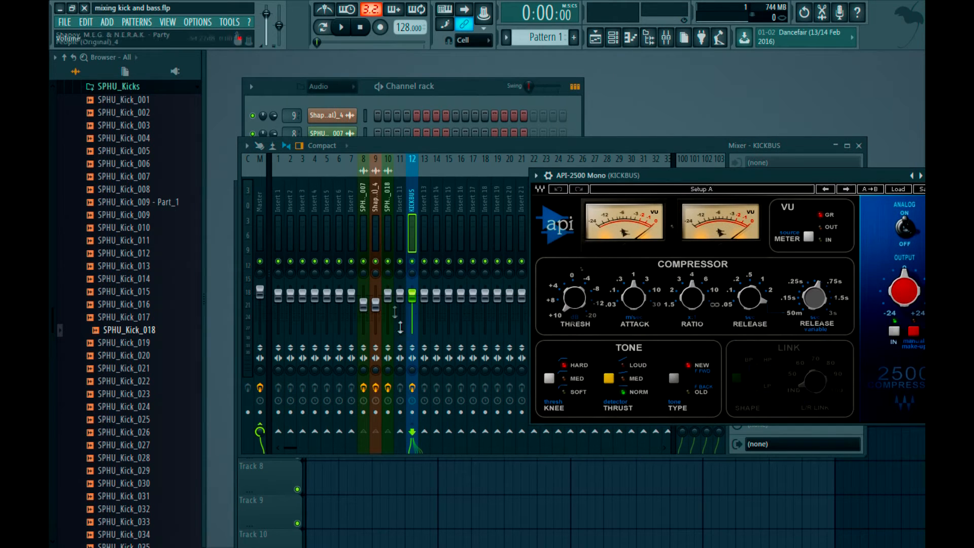
pyautogui.moveTo(649, 179); pyautogui.dragTo(514, 178)
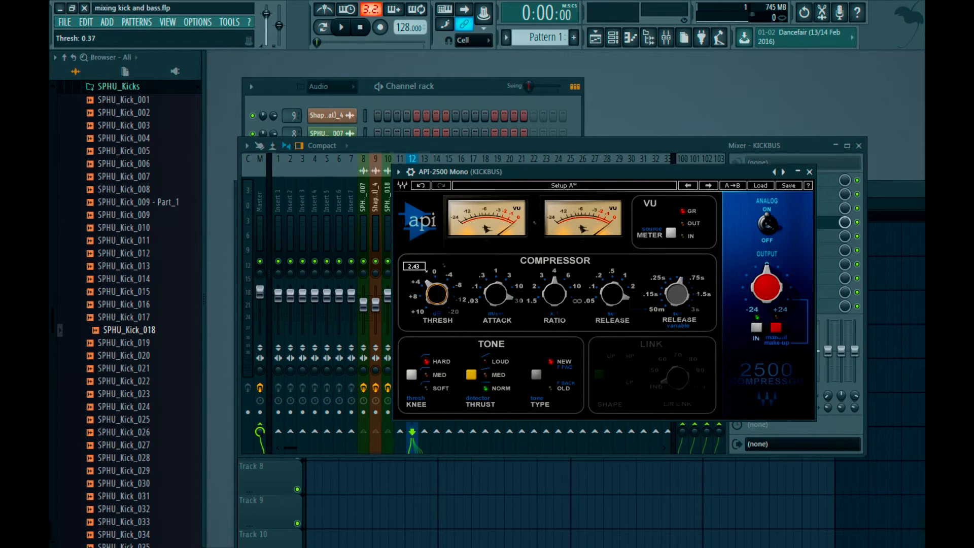
pyautogui.moveTo(521, 173); pyautogui.dragTo(501, 161)
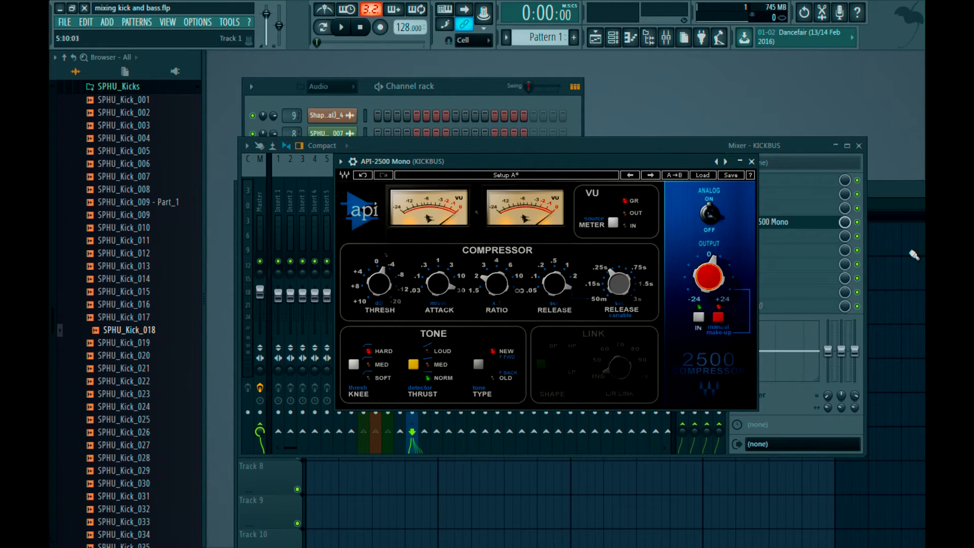
pyautogui.rightClick(913, 255)
pyautogui.press('space')
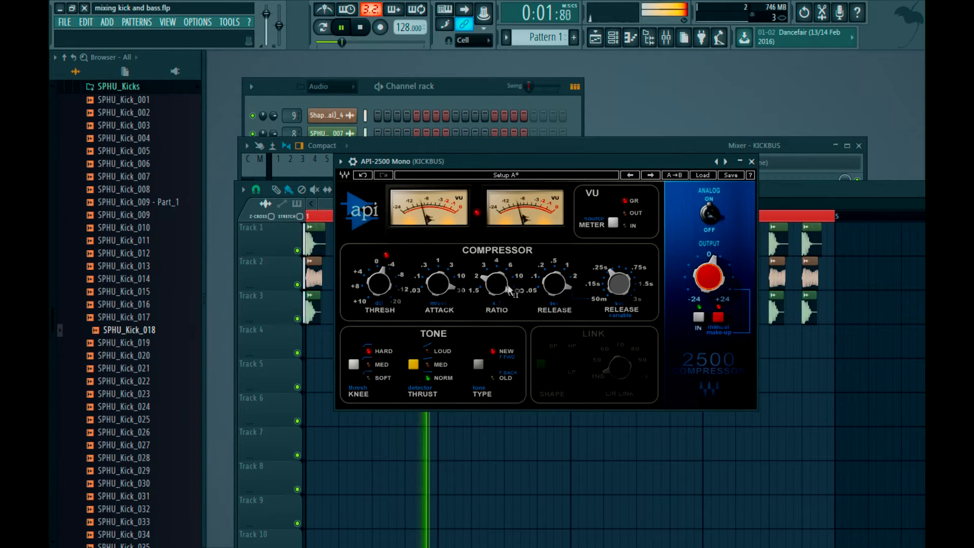
# - Adjust the threshold of the KICKBUS compressor, switch its release from variable to a fixed 1 s, audition it and close the compressor
pyautogui.moveTo(500, 292); pyautogui.dragTo(496, 287)
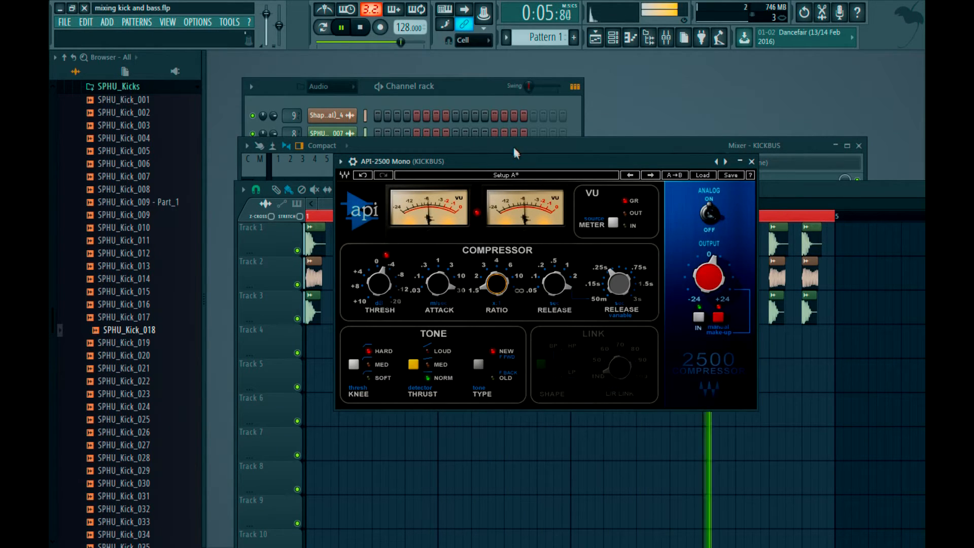
pyautogui.press('space')
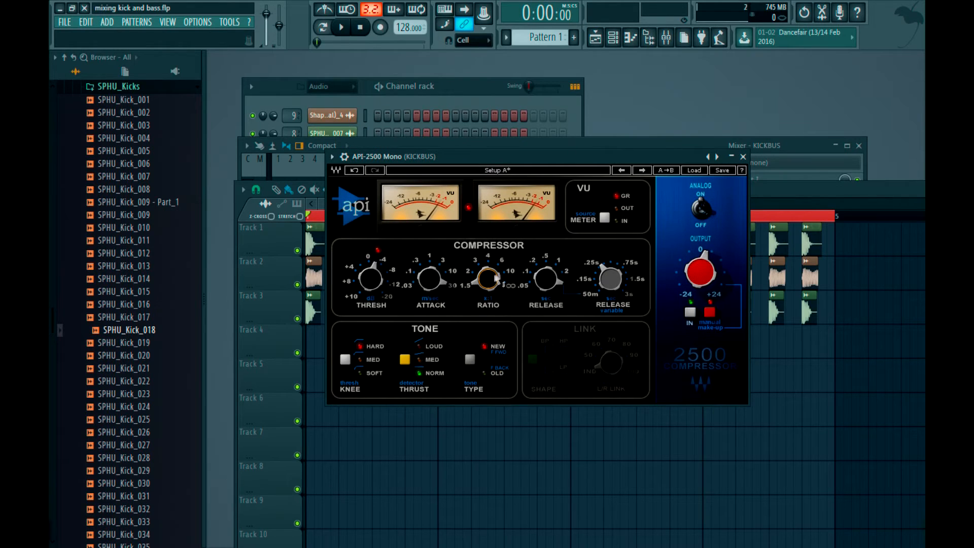
pyautogui.moveTo(505, 158); pyautogui.dragTo(509, 164)
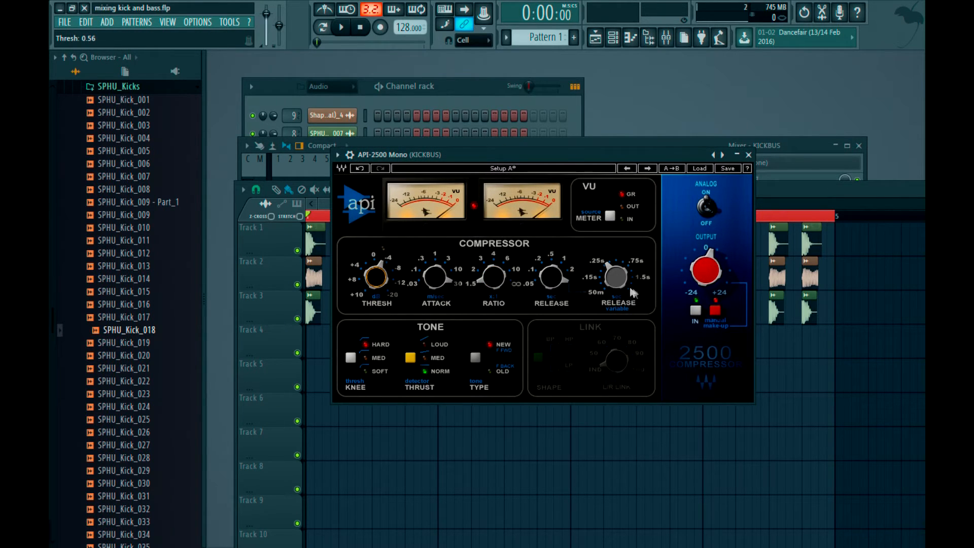
pyautogui.moveTo(560, 158); pyautogui.dragTo(544, 153)
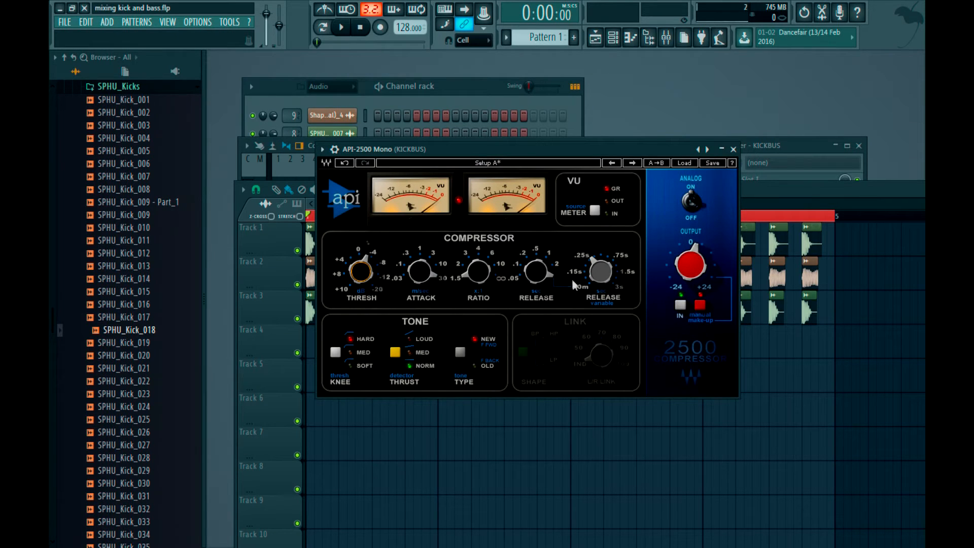
pyautogui.moveTo(599, 275); pyautogui.dragTo(525, 287)
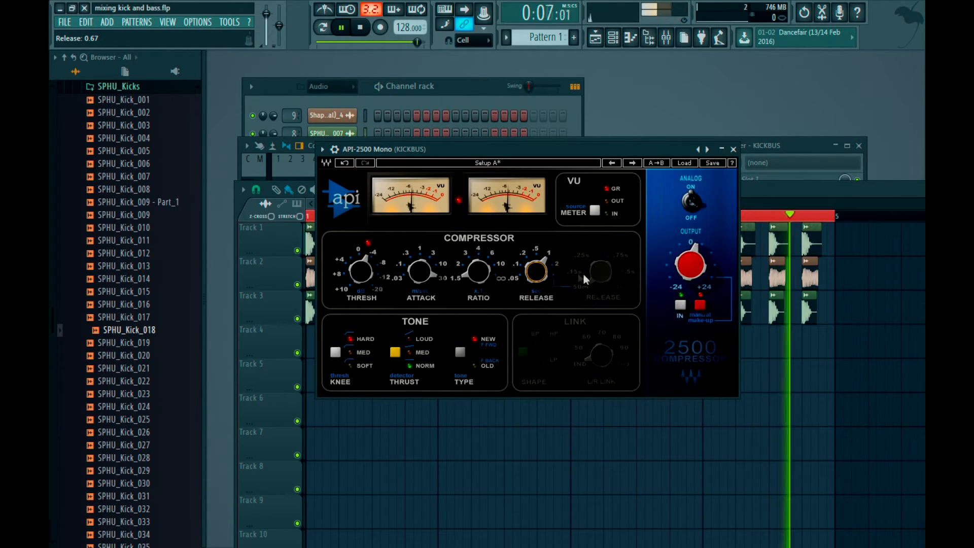
pyautogui.press('space')
pyautogui.click(733, 149)
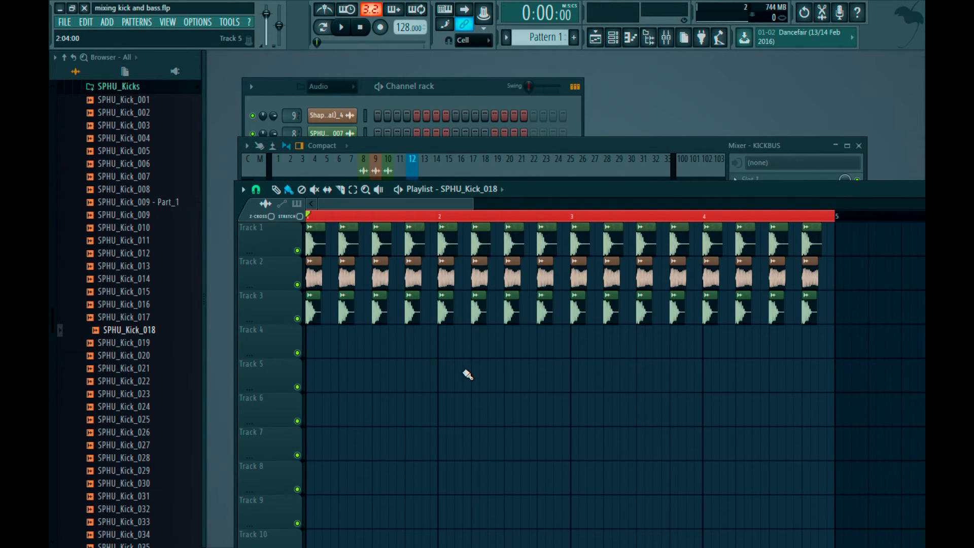
pyautogui.click(502, 149)
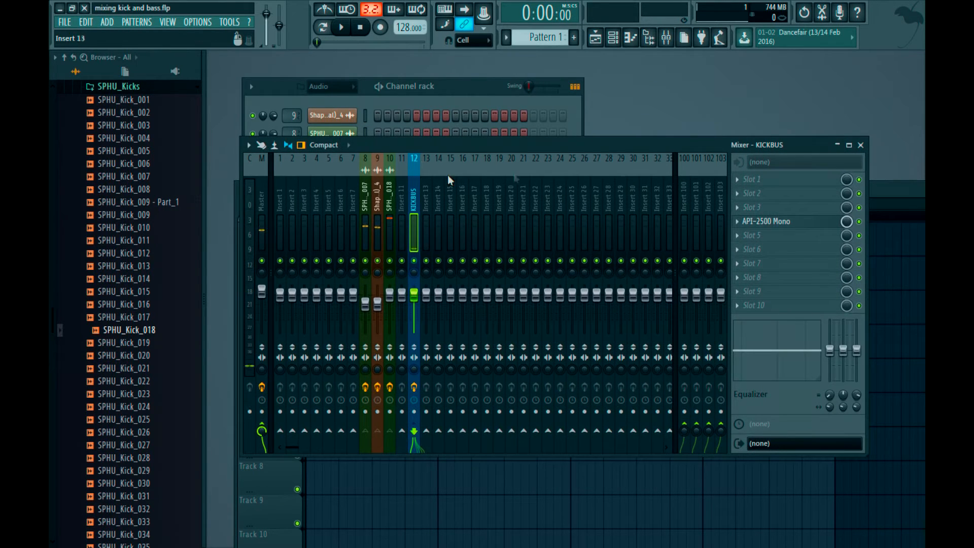
pyautogui.click(885, 290)
pyautogui.scroll(-4, 558, 363)
pyautogui.moveTo(685, 391); pyautogui.dragTo(174, 210)
pyautogui.keyDown('ctrl'); pyautogui.click(607, 360); pyautogui.keyUp('ctrl')
pyautogui.moveTo(611, 363); pyautogui.dragTo(314, 228)
pyautogui.keyDown('ctrl'); pyautogui.click(428, 367); pyautogui.keyUp('ctrl')
pyautogui.scroll(5, 343, 263)
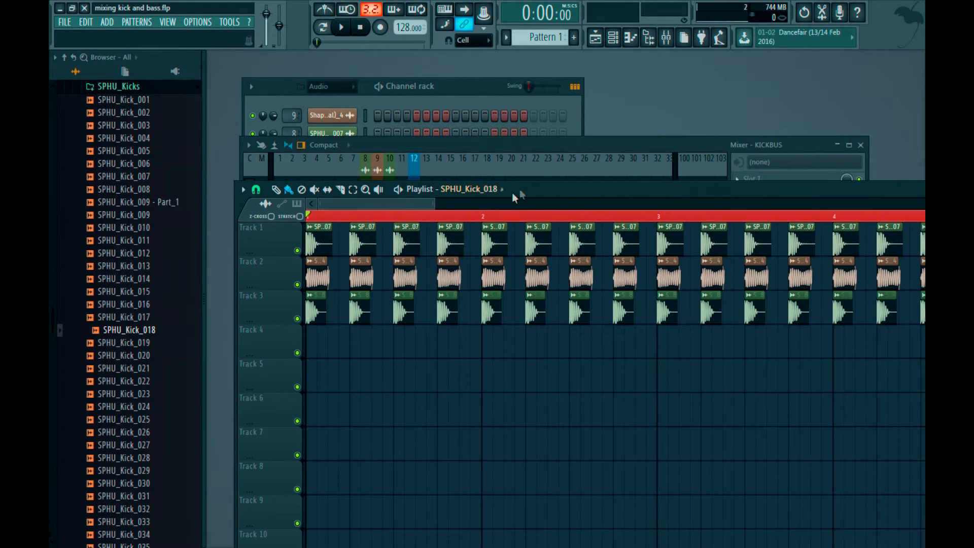
# - Show the Unsorted channels in the channel rack and replace the Kick channel with the Serum synthesizer
pyautogui.click(525, 144)
pyautogui.click(333, 87)
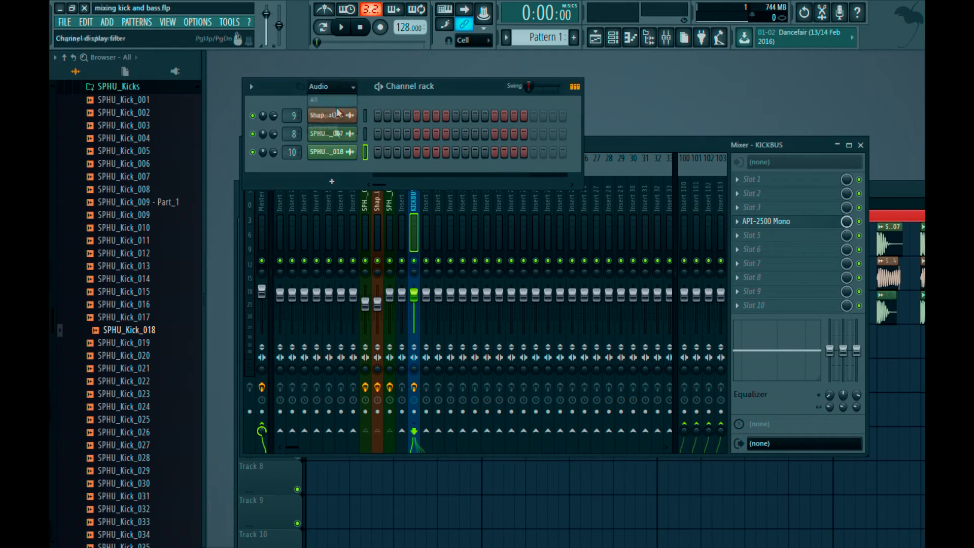
pyautogui.click(330, 129)
pyautogui.rightClick(345, 120)
pyautogui.moveTo(389, 186)
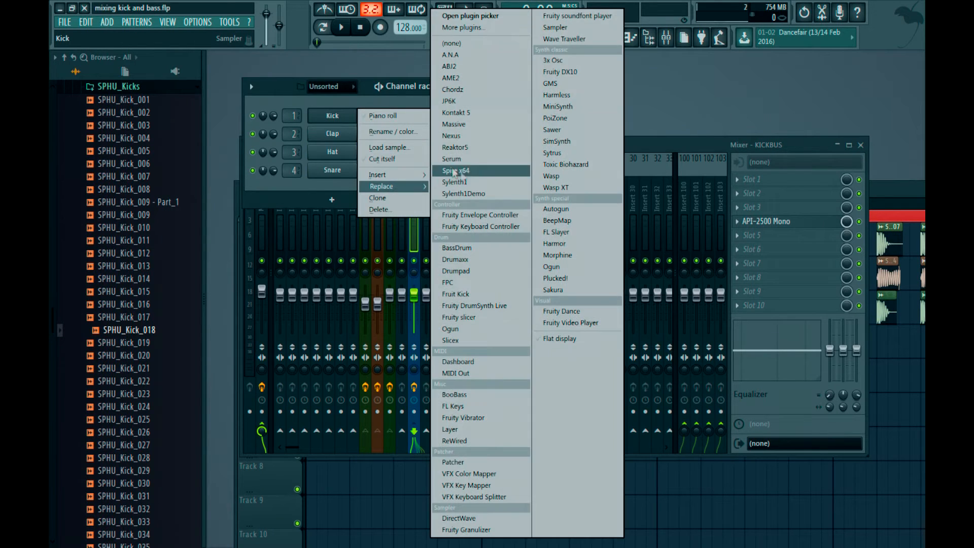
pyautogui.click(476, 165)
pyautogui.click(263, 146)
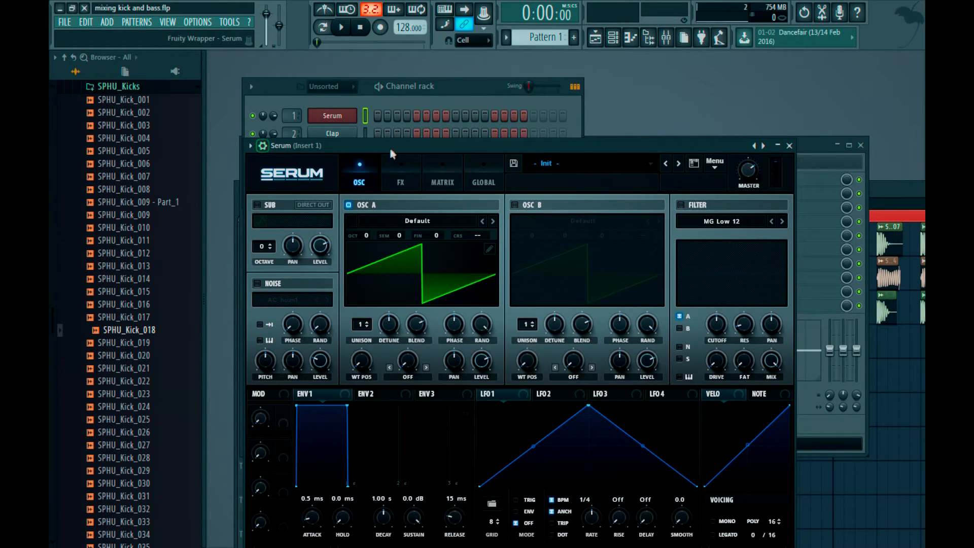
# - Load the subbass massive preset from the NICK DOUBLE preset folder in Serum and close the synthesizer window
pyautogui.moveTo(388, 148); pyautogui.dragTo(386, 105)
pyautogui.click(606, 120)
pyautogui.moveTo(590, 284)
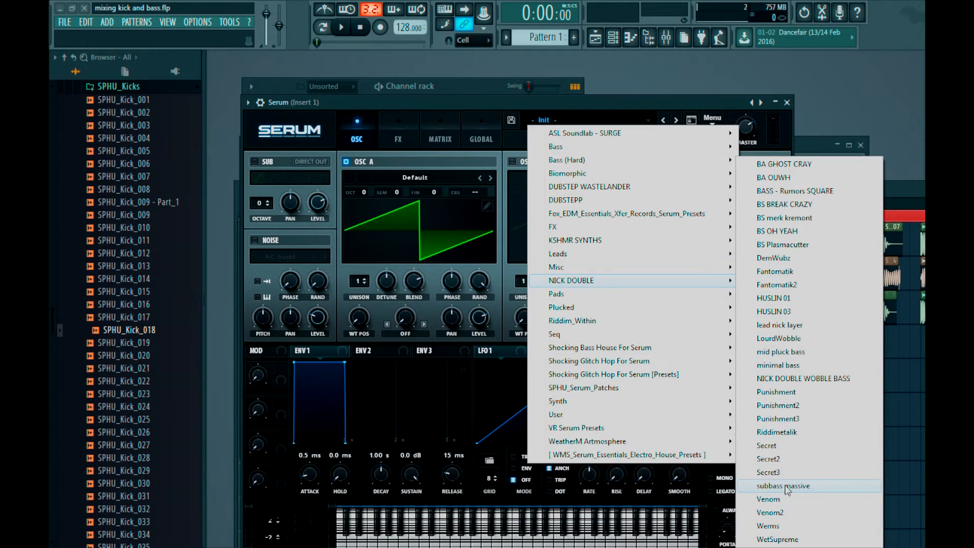
pyautogui.click(787, 486)
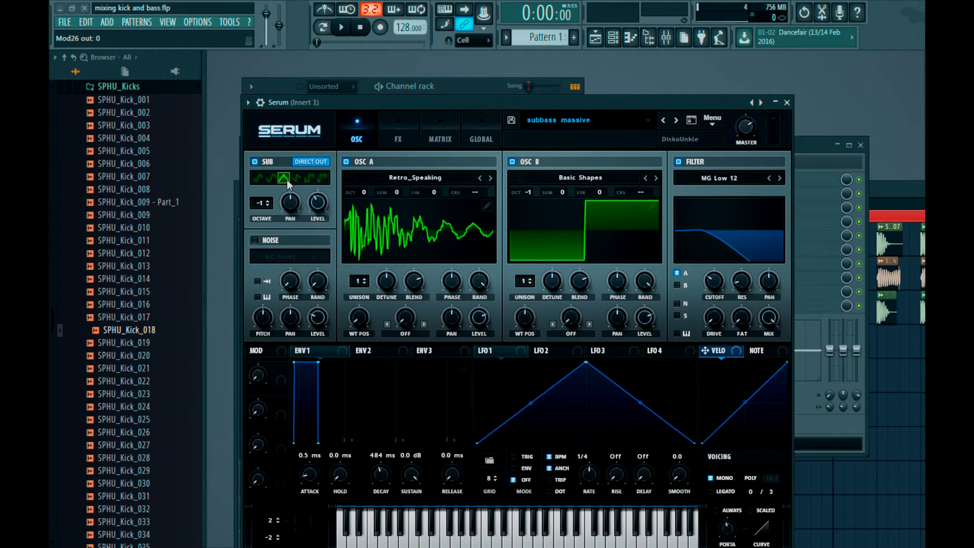
pyautogui.click(786, 103)
# - Route the Serum channel to mixer insert 14
pyautogui.click(606, 142)
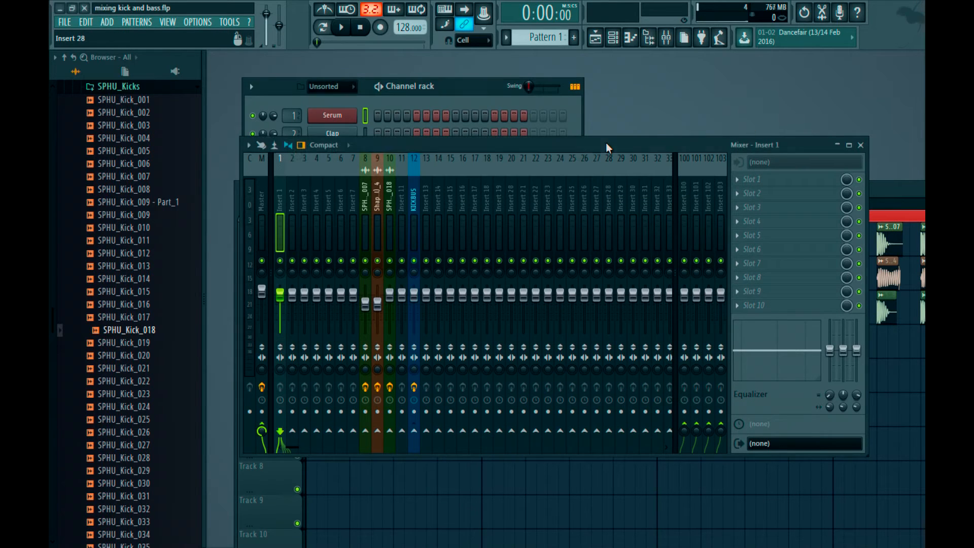
pyautogui.rightClick(442, 207)
pyautogui.moveTo(502, 225)
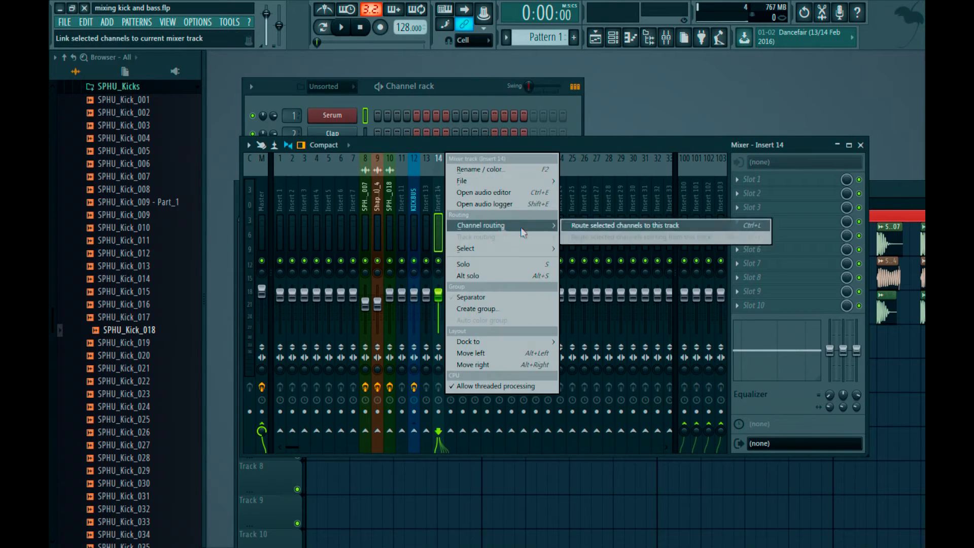
pyautogui.click(586, 224)
# - Load FabFilter Pro-Q 2 in slot 1 of the Serum mixer track with the low cut high cut preset
pyautogui.click(753, 179)
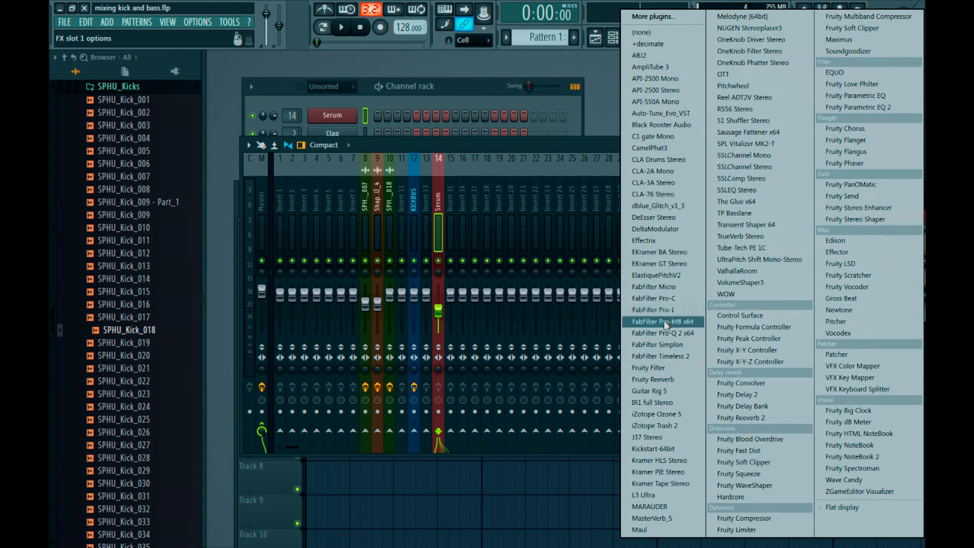
pyautogui.click(660, 333)
pyautogui.click(573, 182)
pyautogui.click(566, 421)
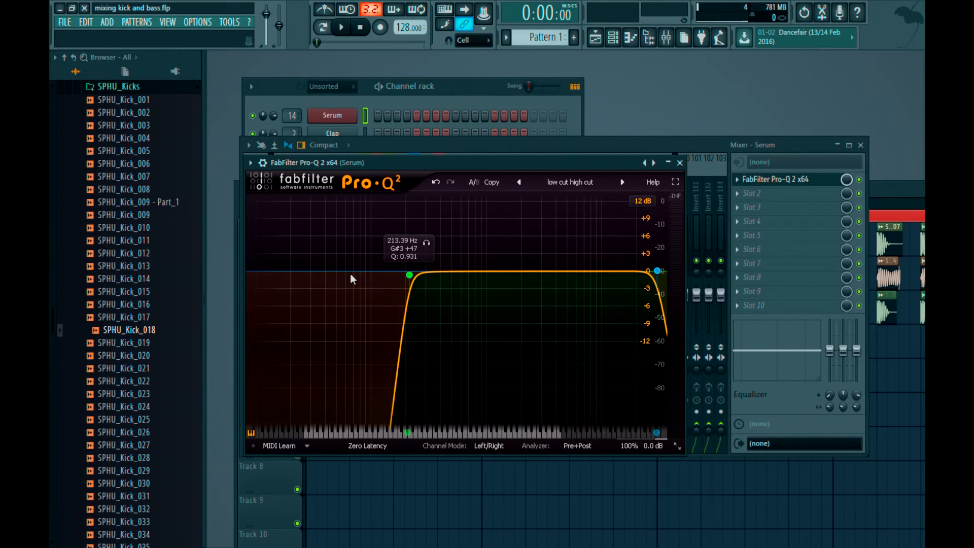
# - Set the equalizer's low cut to 10 Hz and high cut to 120 Hz, and close it
pyautogui.doubleClick(411, 278)
pyautogui.write('10')
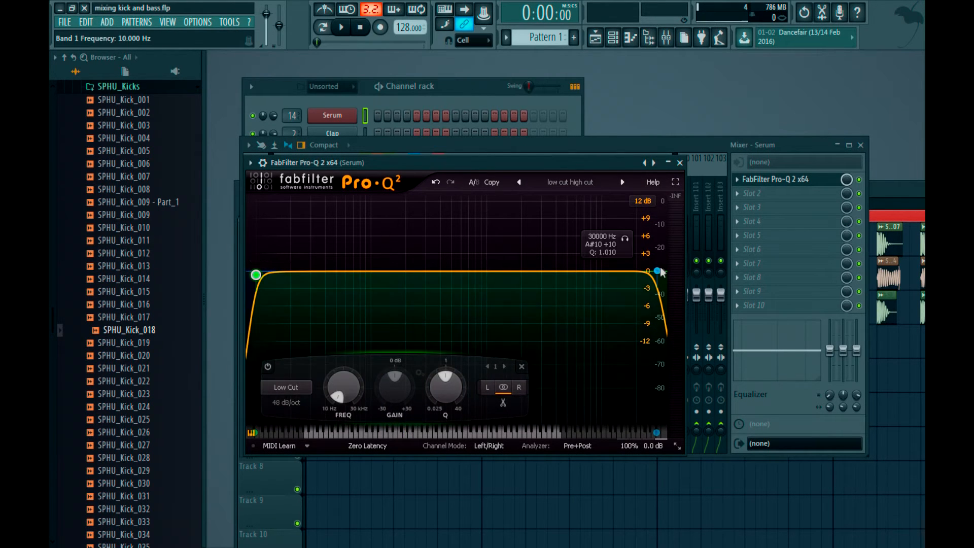
pyautogui.doubleClick(657, 271)
pyautogui.write('120')
pyautogui.press('Return')
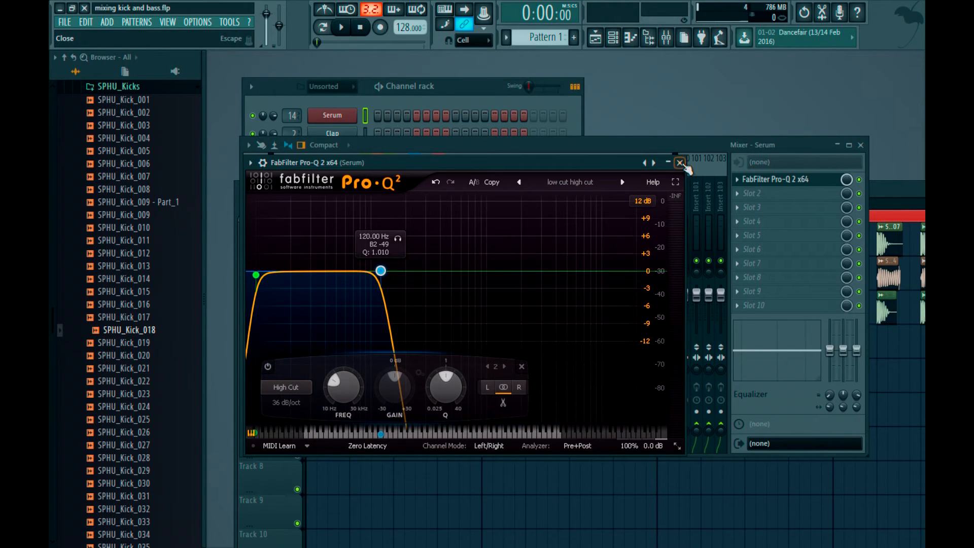
pyautogui.click(681, 163)
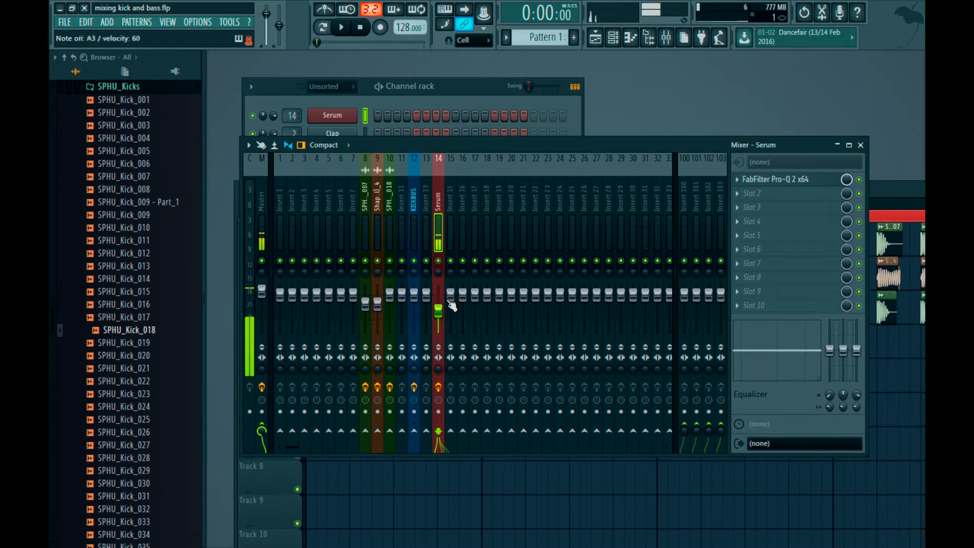
# - Load the Maul distortion in slot 4 of the Serum mixer track, reposition its window and close it
pyautogui.click(754, 223)
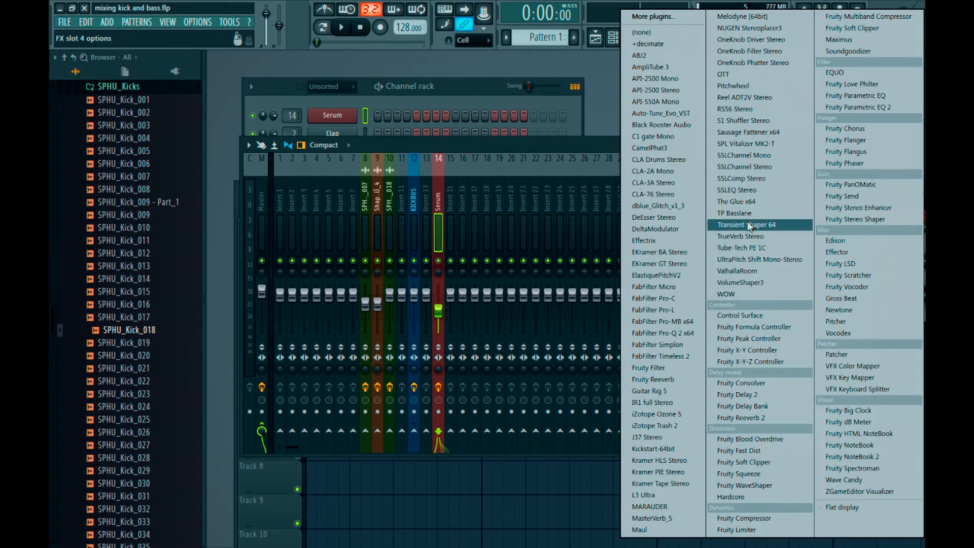
pyautogui.click(640, 529)
pyautogui.click(384, 149)
pyautogui.moveTo(547, 133); pyautogui.dragTo(466, 137)
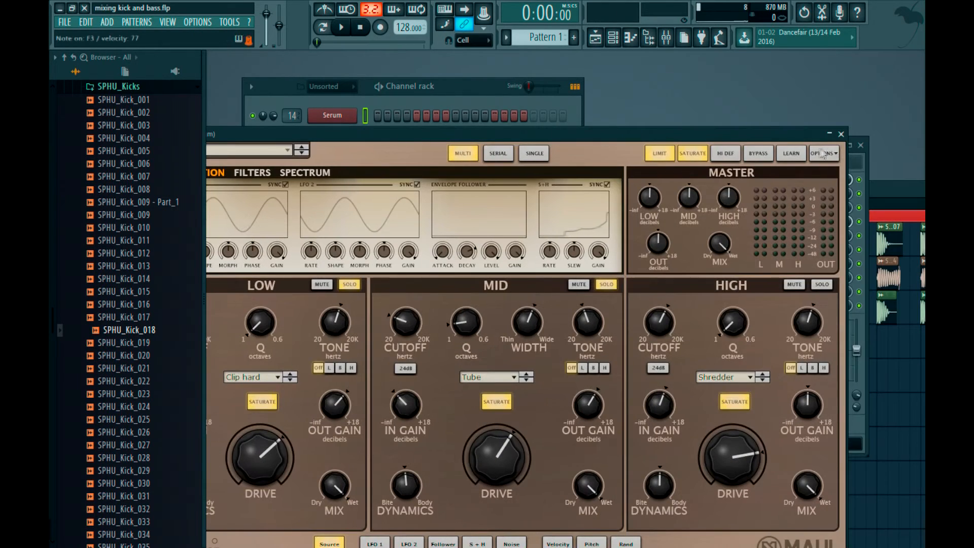
pyautogui.click(842, 135)
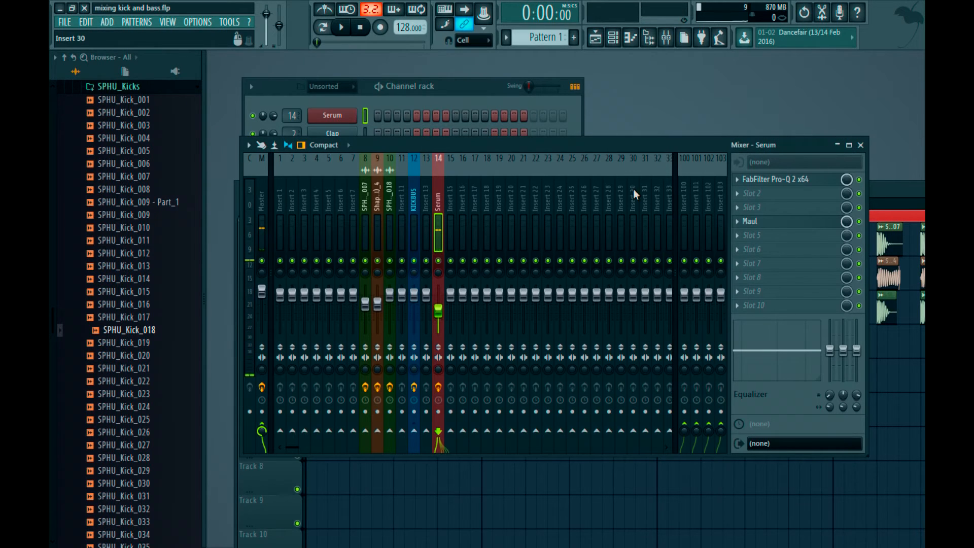
# - Load a second FabFilter Pro-Q 2 in slot 5, after Maul, with the low cut high cut preset
pyautogui.click(764, 236)
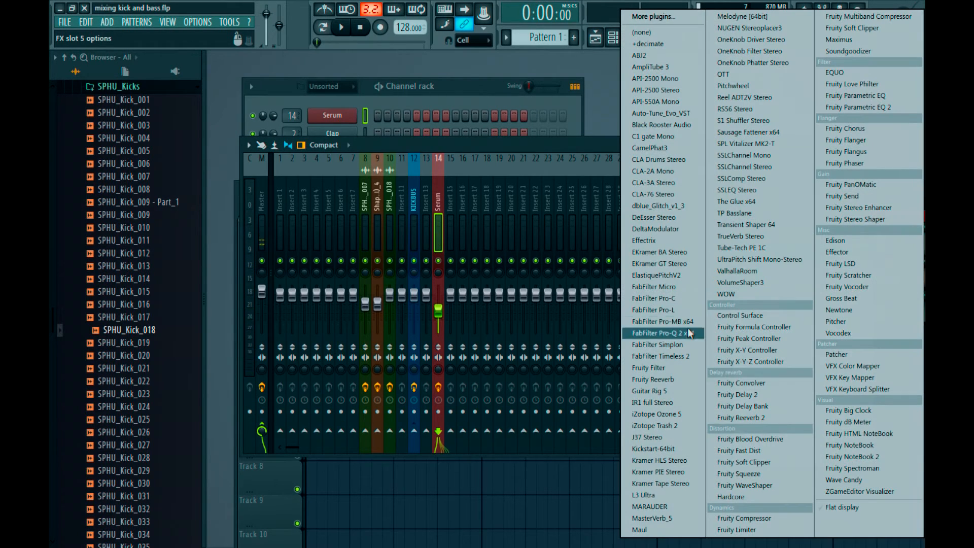
pyautogui.click(667, 329)
pyautogui.click(569, 165)
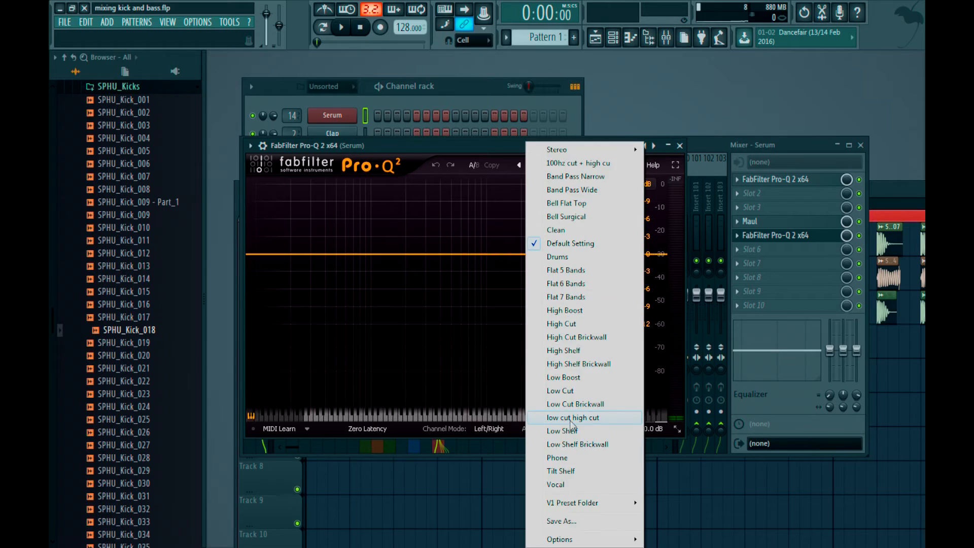
pyautogui.click(571, 419)
# - Set the second equalizer's low cut to 10 Hz and high cut to 120 Hz, and close it
pyautogui.click(409, 258)
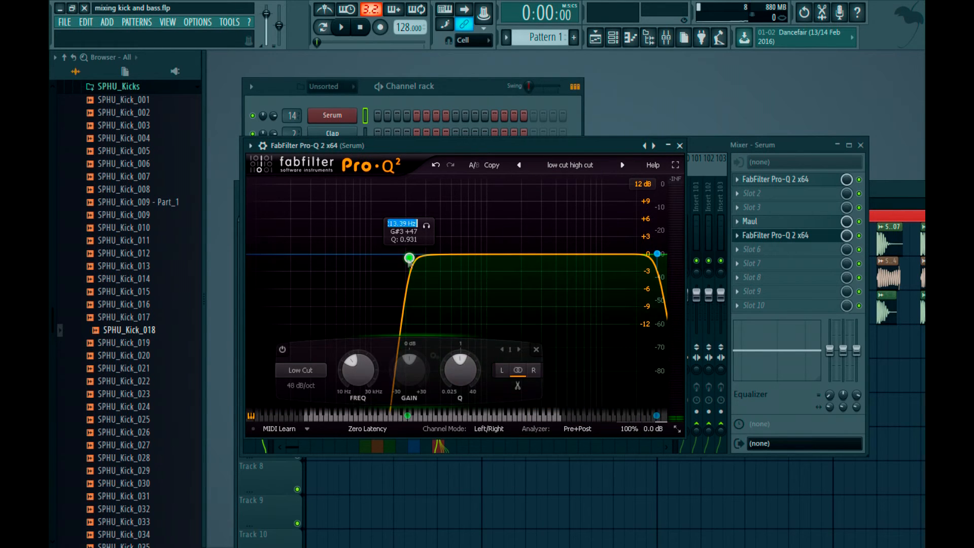
pyautogui.write('10')
pyautogui.press('Tab')
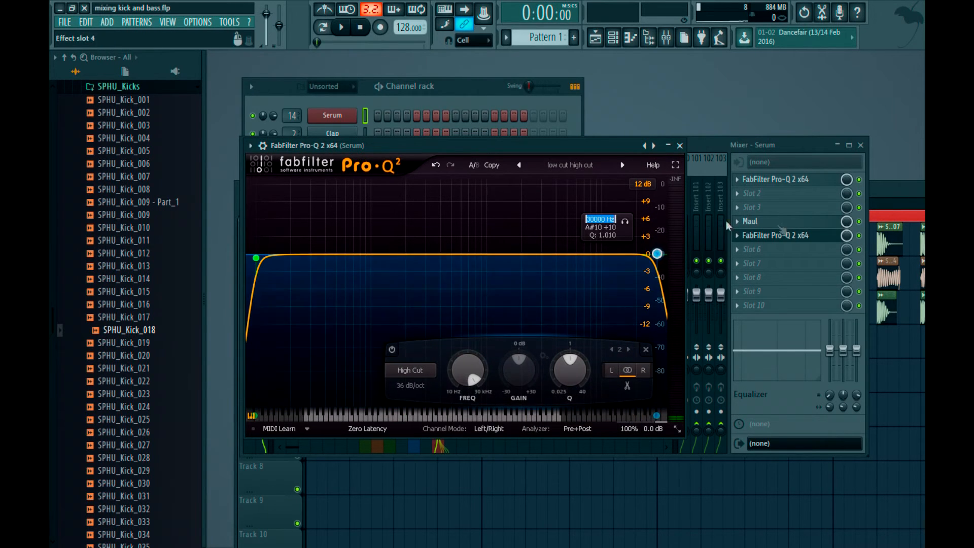
pyautogui.write('120')
pyautogui.press('Return')
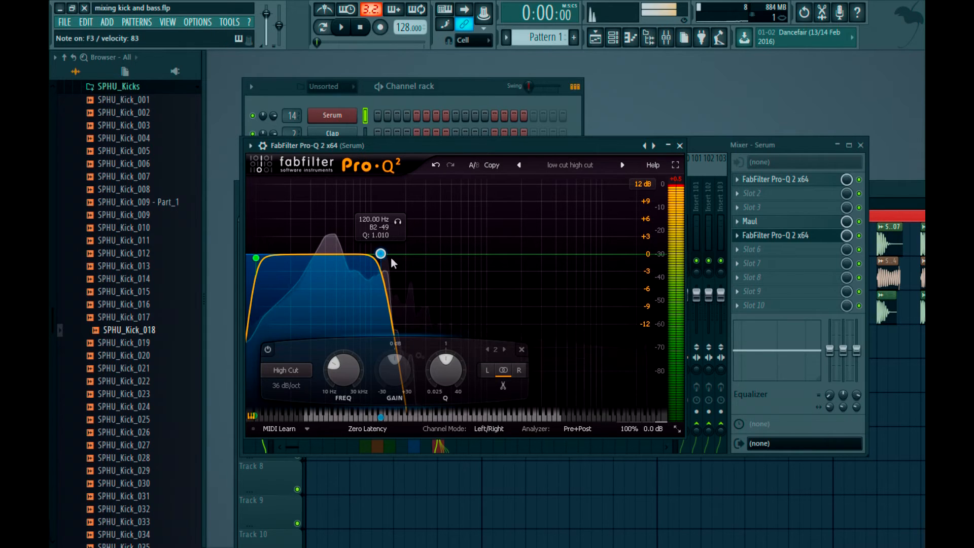
pyautogui.click(680, 146)
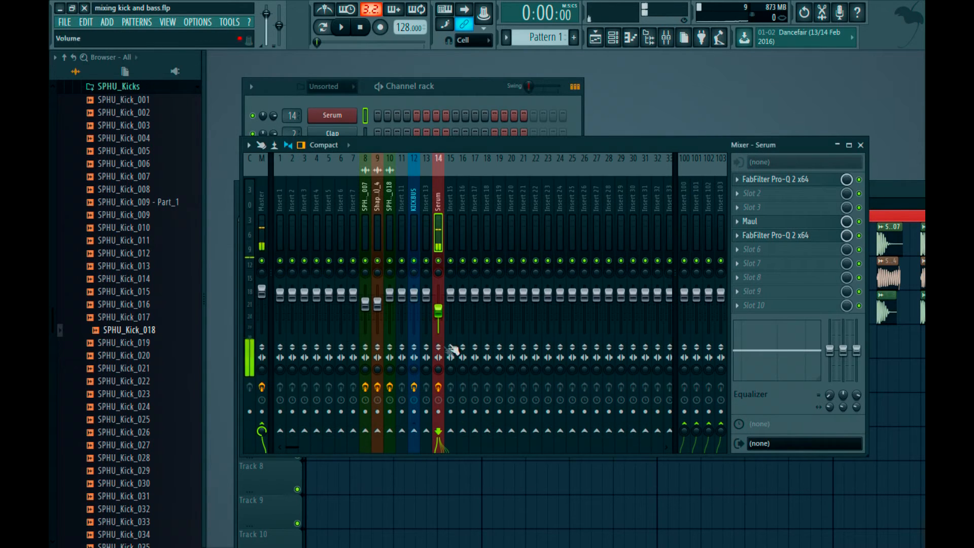
# - Route the Serum track exclusively to mixer insert 13, rename that insert SIDECHAIN BASS and color it green
pyautogui.rightClick(428, 432)
pyautogui.click(443, 452)
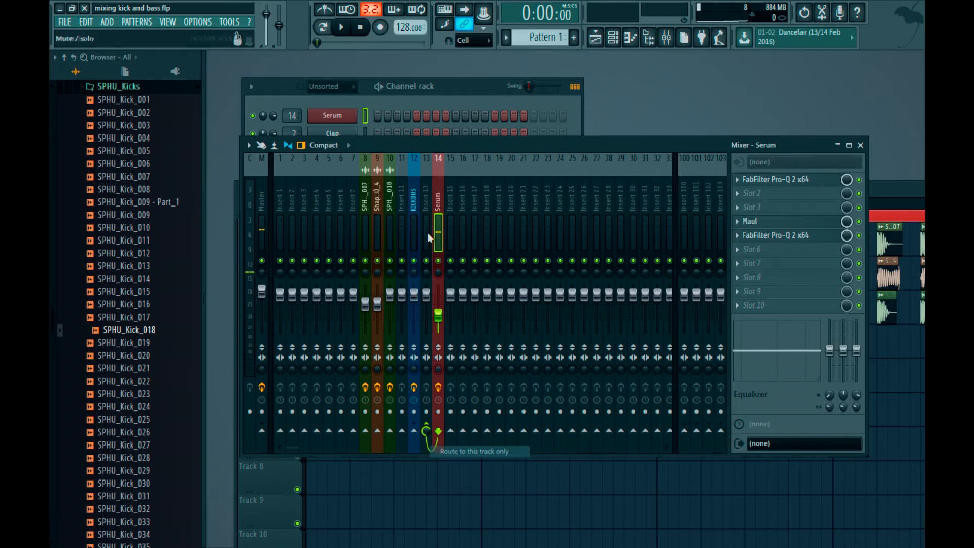
pyautogui.rightClick(431, 205)
pyautogui.click(456, 170)
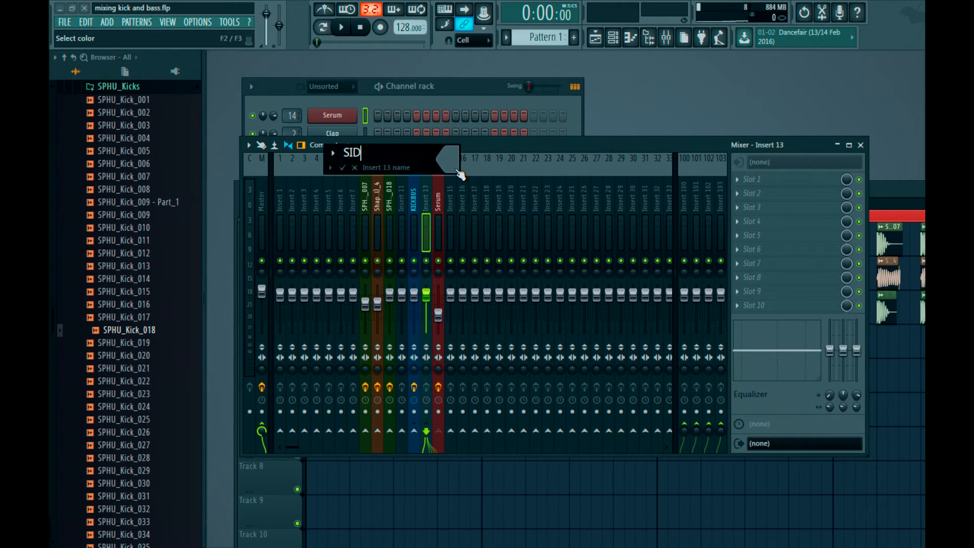
pyautogui.click(456, 169)
pyautogui.click(495, 156)
pyautogui.press('Return')
# - Load VolumeShaper3 in slot 10 of SIDECHAIN BASS, apply a preset synced to 1/4 and delay the curve's rise to full volume
pyautogui.click(738, 305)
pyautogui.click(740, 282)
pyautogui.click(298, 193)
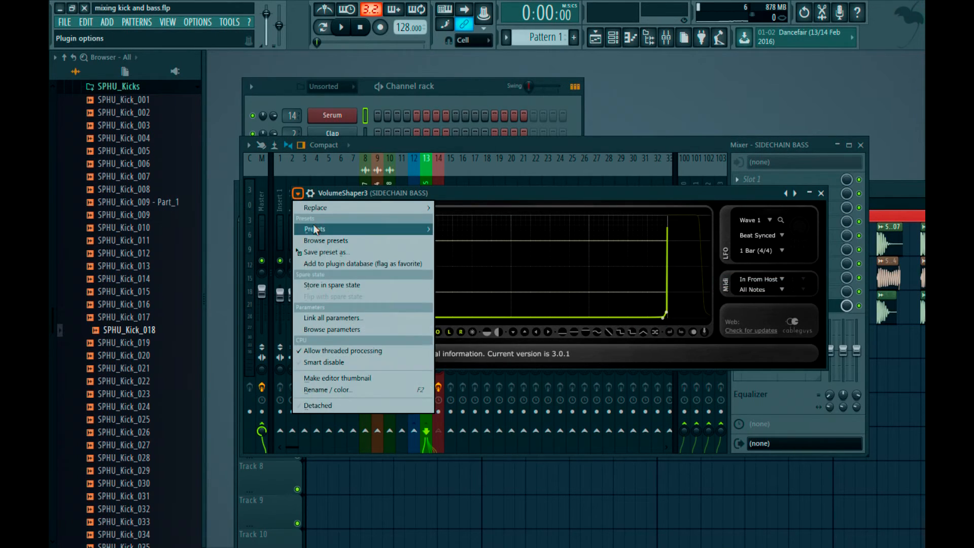
pyautogui.moveTo(315, 229)
pyautogui.click(471, 433)
pyautogui.moveTo(435, 215); pyautogui.dragTo(493, 216)
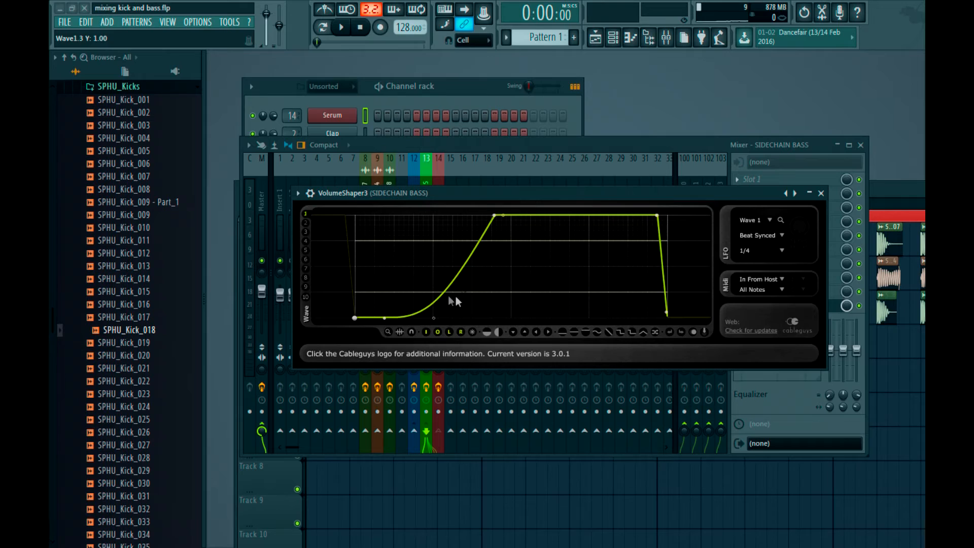
# - Examine the kick clips up close in the playlist and reopen VolumeShaper3 on the SIDECHAIN BASS track
pyautogui.rightClick(791, 485)
pyautogui.scroll(8, 325, 332)
pyautogui.moveTo(429, 279); pyautogui.dragTo(283, 279)
pyautogui.click(540, 143)
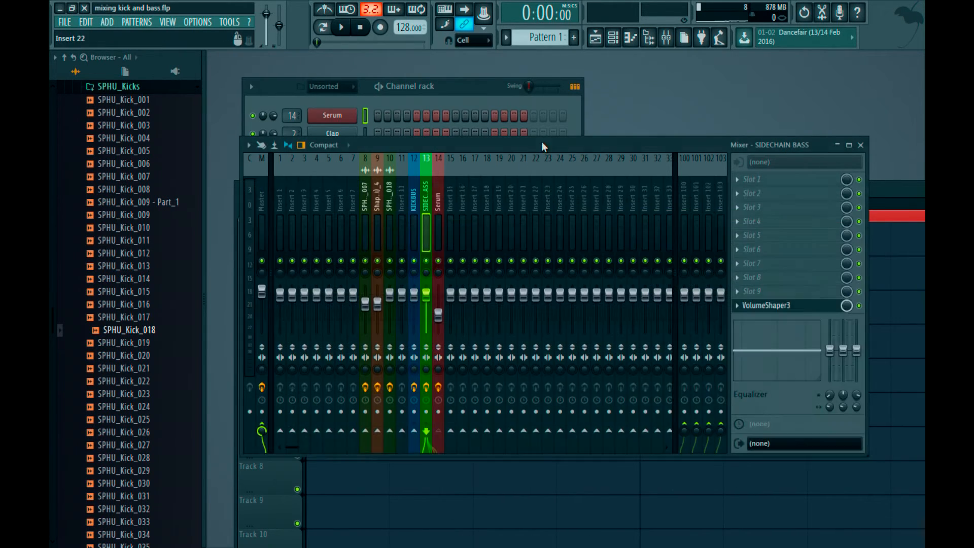
pyautogui.click(801, 296)
pyautogui.press('Escape')
pyautogui.click(765, 296)
pyautogui.click(768, 307)
pyautogui.click(768, 308)
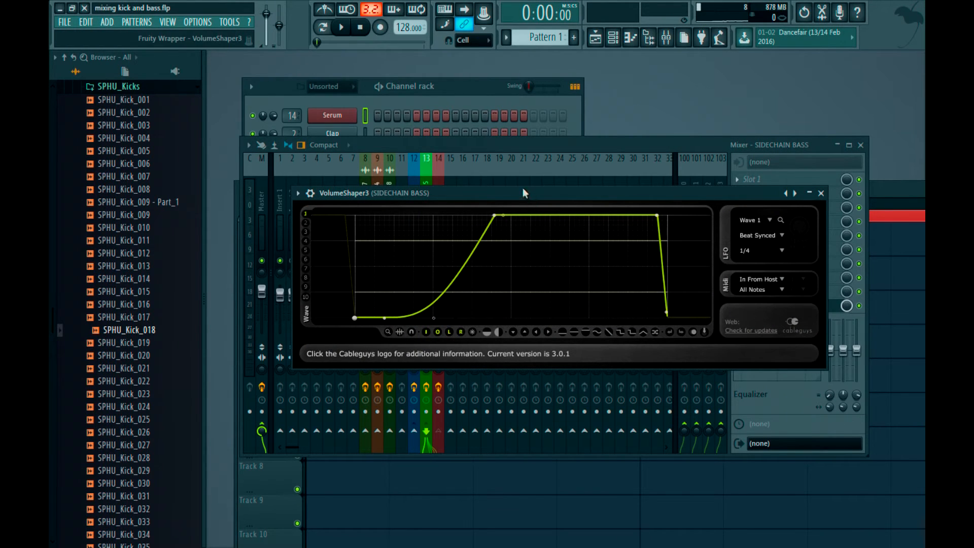
# - Load VolumeShaper3 in effect slot 8 of the KICKBUS mixer track
pyautogui.press('Escape')
pyautogui.click(414, 203)
pyautogui.click(755, 276)
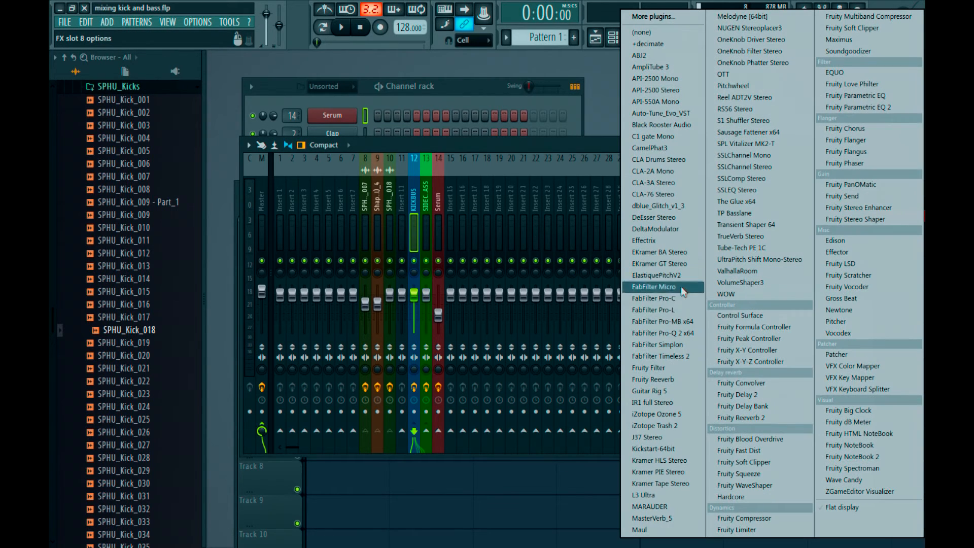
pyautogui.click(765, 282)
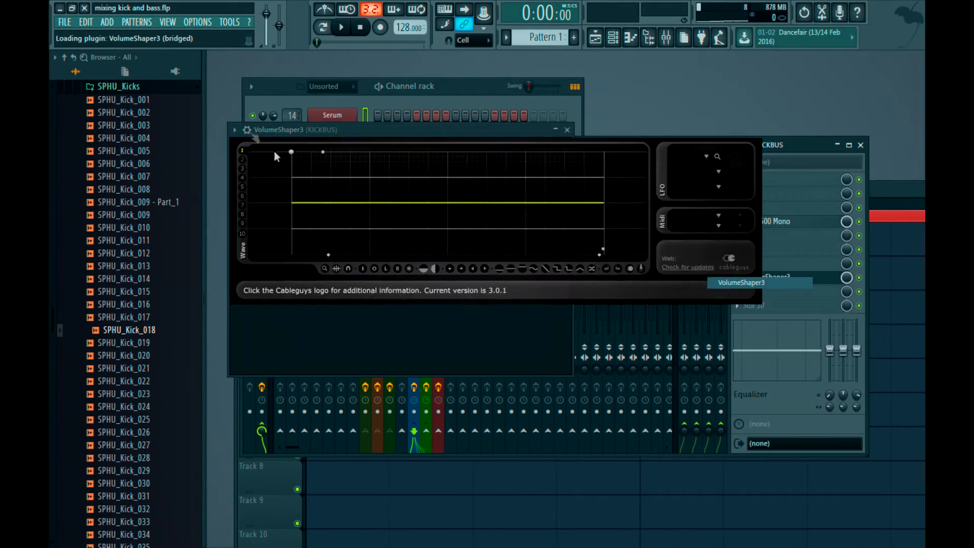
pyautogui.press('Escape')
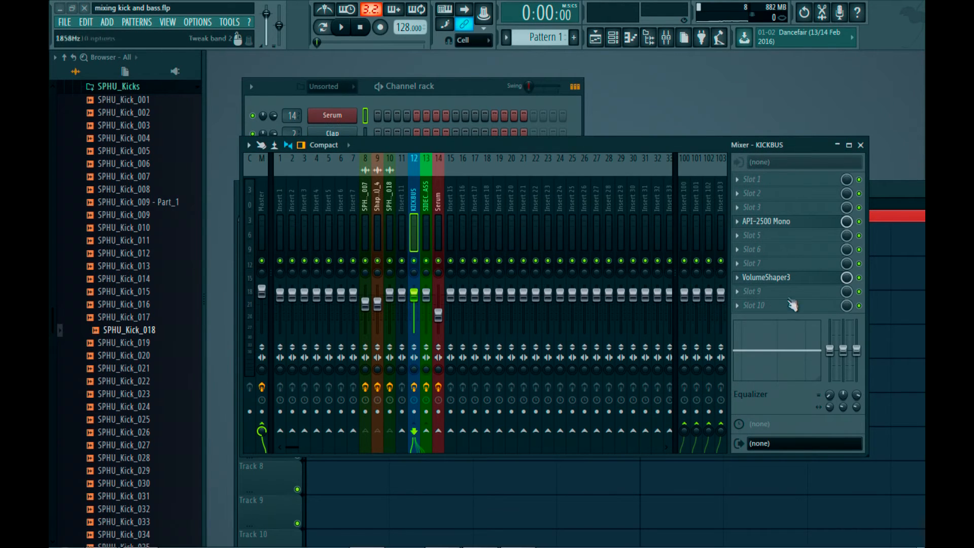
# - Sync the KICKBUS VolumeShaper3 to 1/4 and reshape its curve to hold full volume for nearly half the cycle before falling steeply to zero
pyautogui.click(777, 278)
pyautogui.click(695, 187)
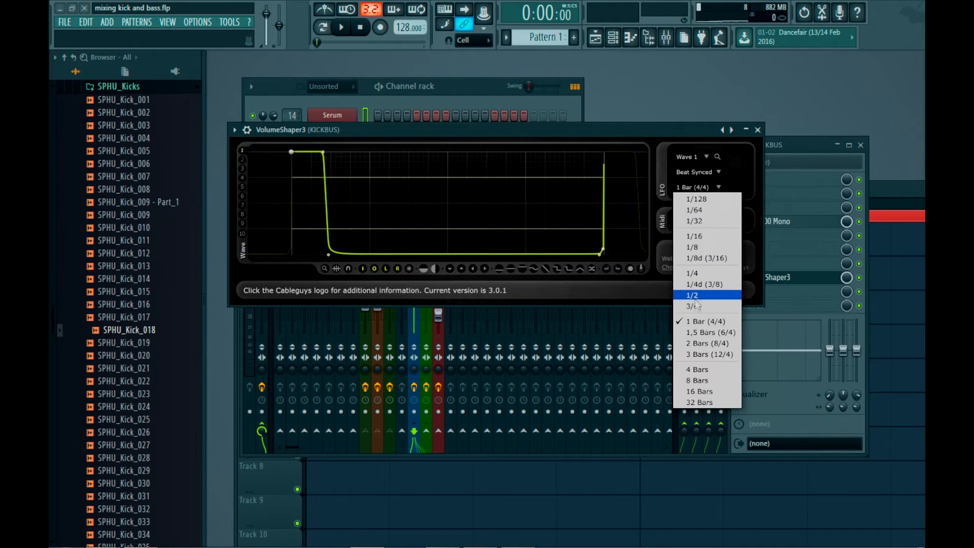
pyautogui.click(692, 273)
pyautogui.moveTo(329, 254); pyautogui.dragTo(450, 254)
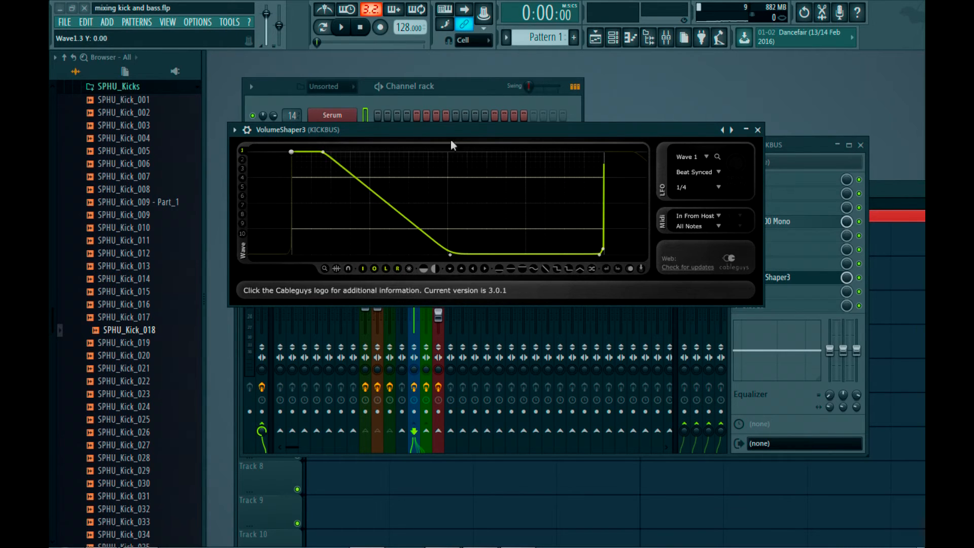
pyautogui.moveTo(323, 152); pyautogui.dragTo(435, 152)
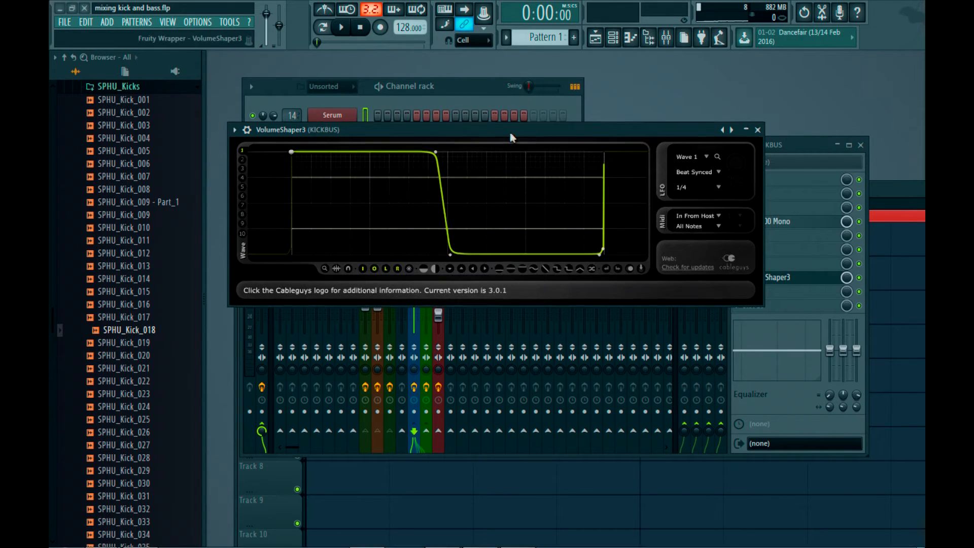
pyautogui.click(757, 130)
# - Play the layered kick clips in the playlist to hear the shaped kick tails
pyautogui.click(894, 190)
pyautogui.press('space')
pyautogui.scroll(-5, 538, 299)
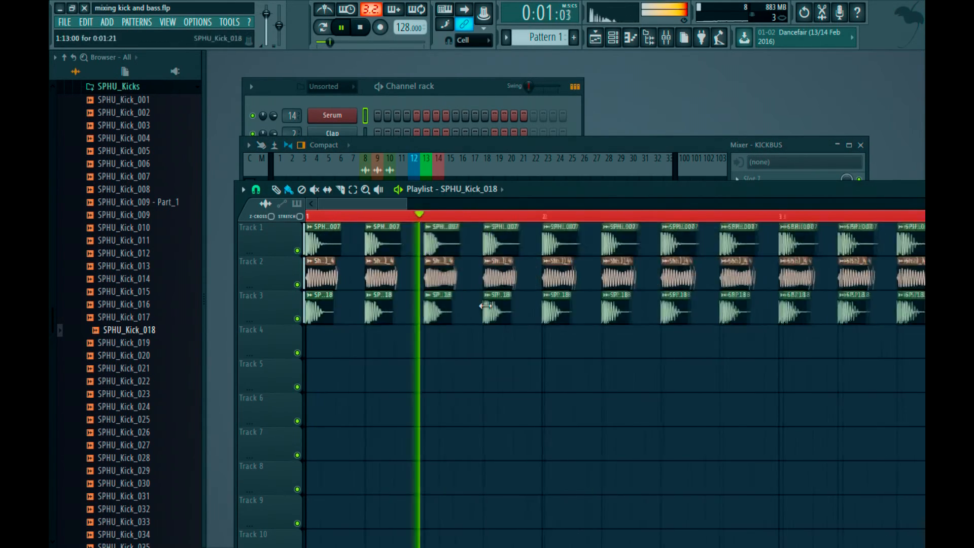
pyautogui.scroll(-5, 484, 304)
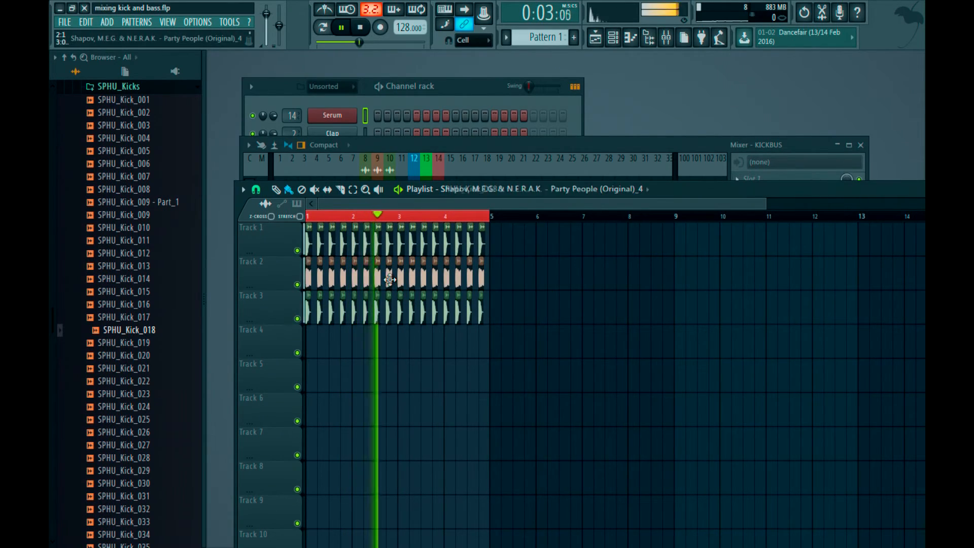
# - Raise a low-frequency point in the Pro-Q 2 equalizer of the Track 2 kick, save the project and stop playback
pyautogui.doubleClick(390, 279)
pyautogui.doubleClick(554, 149)
pyautogui.click(789, 180)
pyautogui.moveTo(320, 255); pyautogui.dragTo(328, 229)
pyautogui.press('Escape')
pyautogui.click(469, 465)
pyautogui.hotkey('ctrl', 's')
pyautogui.press('space')
# - Switch the channel rack to the Unsorted channels and open the Serum channel's piano roll
pyautogui.click(459, 96)
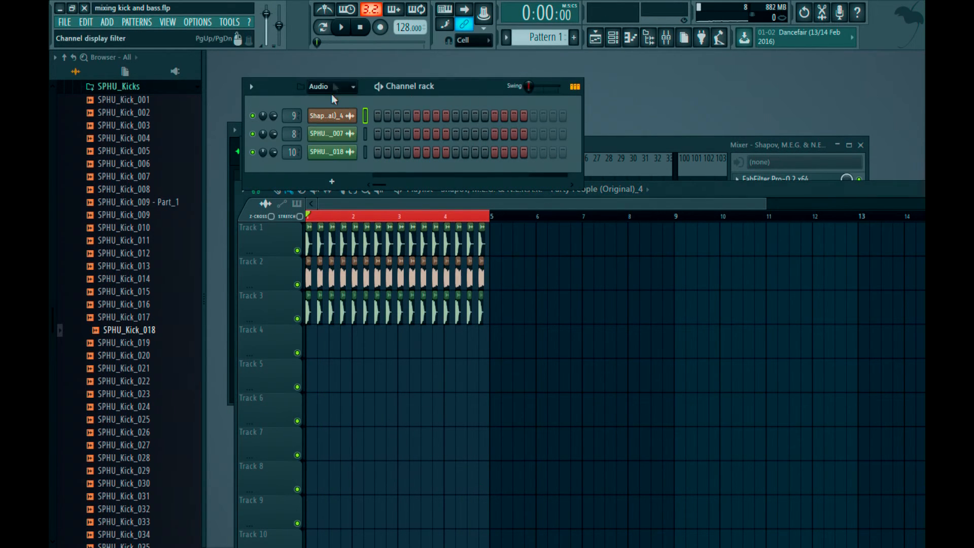
pyautogui.click(331, 92)
pyautogui.click(332, 131)
pyautogui.rightClick(350, 115)
pyautogui.click(373, 116)
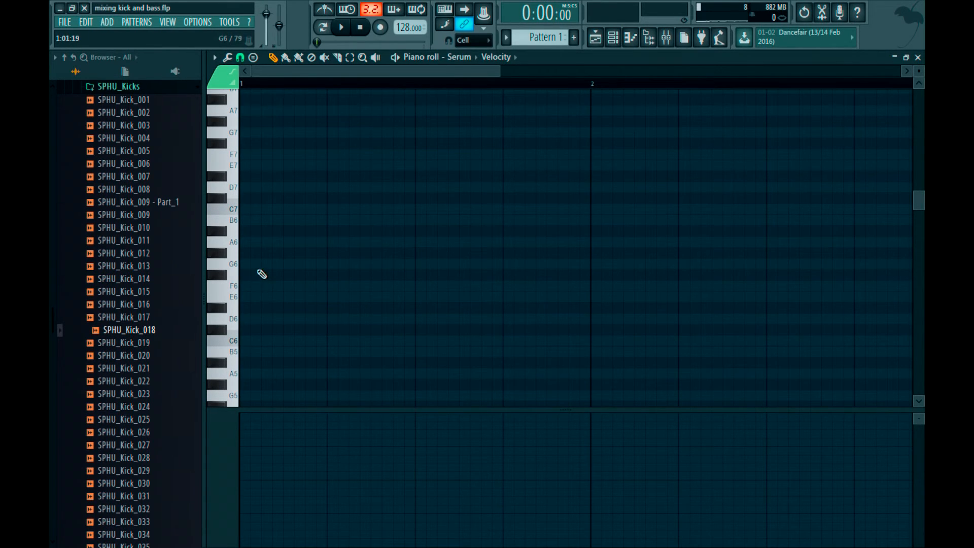
# - Add a note at the start of bar 1 and transpose it down three octaves to F3
pyautogui.scroll(2, 251, 284)
pyautogui.click(252, 286)
pyautogui.scroll(-2, 280, 287)
pyautogui.hotkey('ctrl', 'a')
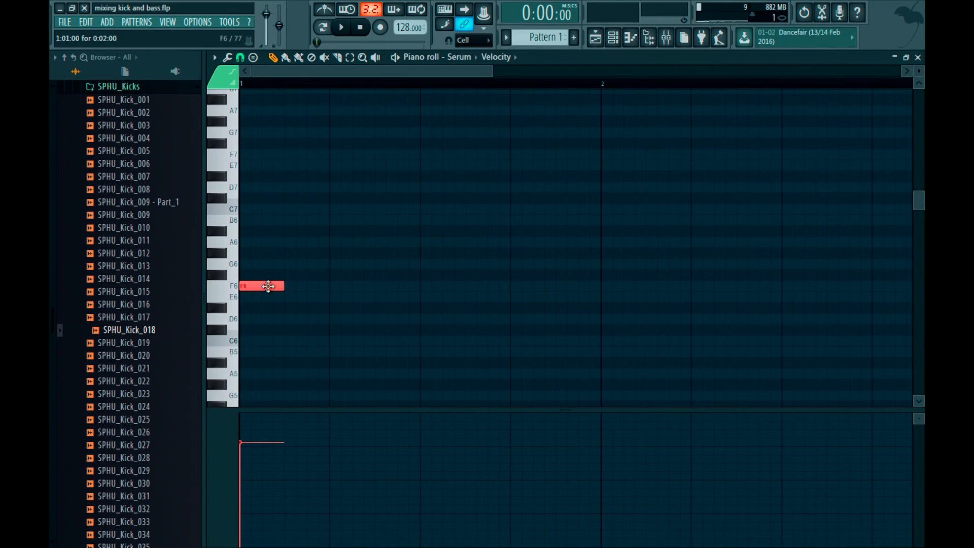
pyautogui.scroll(-4, 273, 291)
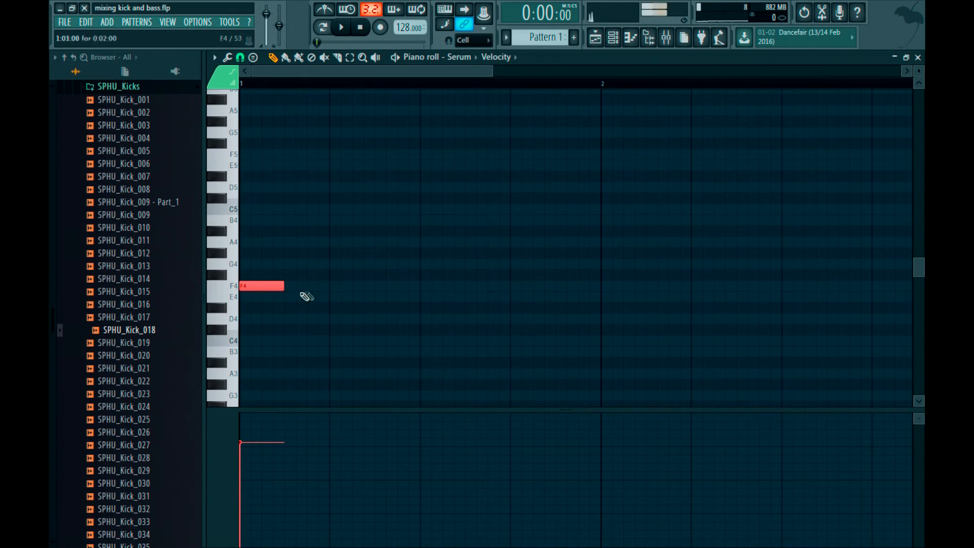
pyautogui.hotkey('ctrl', 'Down')
pyautogui.scroll(-4, 311, 276)
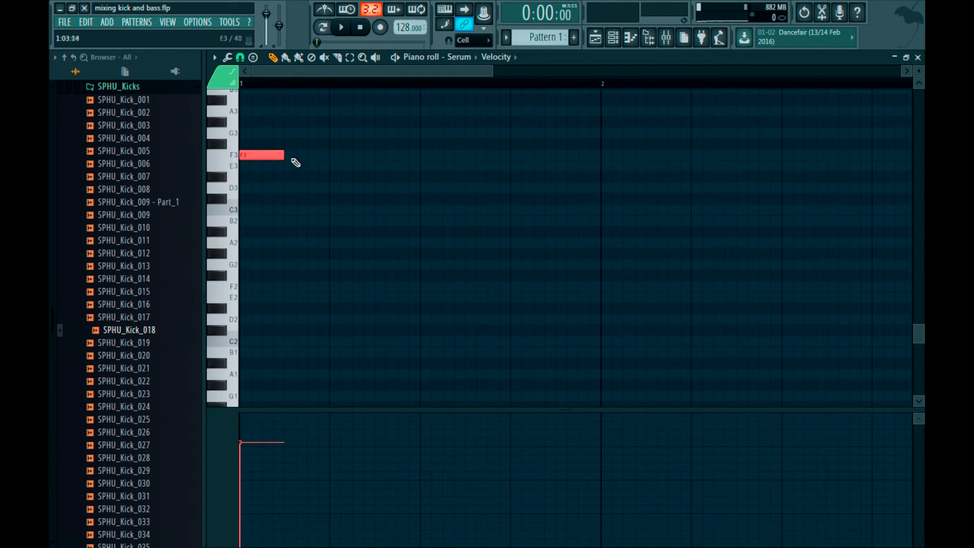
# - Extend the bass line across bar 1 with more F3 notes, one F#3 mid-bar, two shorter F#3 notes near the end and a closing F3
pyautogui.click(301, 154)
pyautogui.click(335, 156)
pyautogui.click(378, 144)
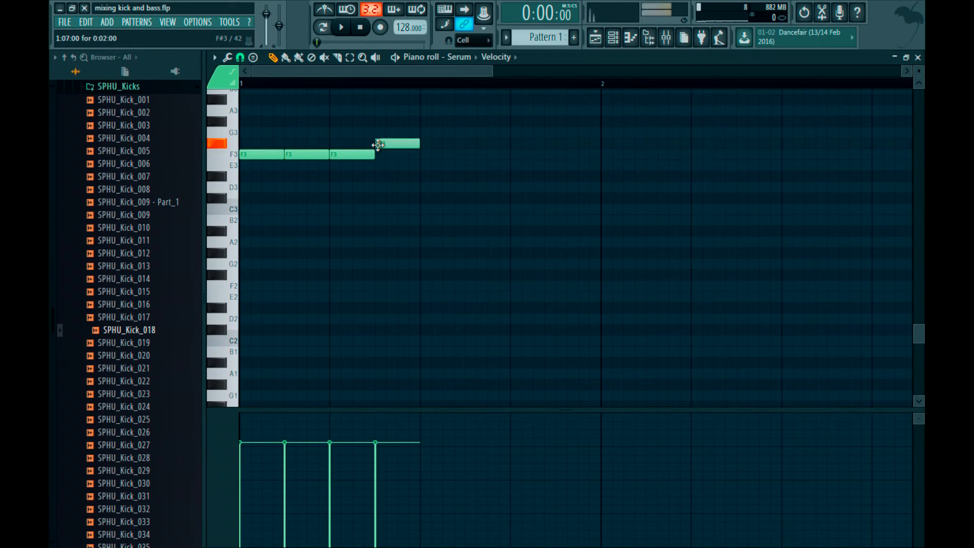
pyautogui.click(454, 154)
pyautogui.click(495, 155)
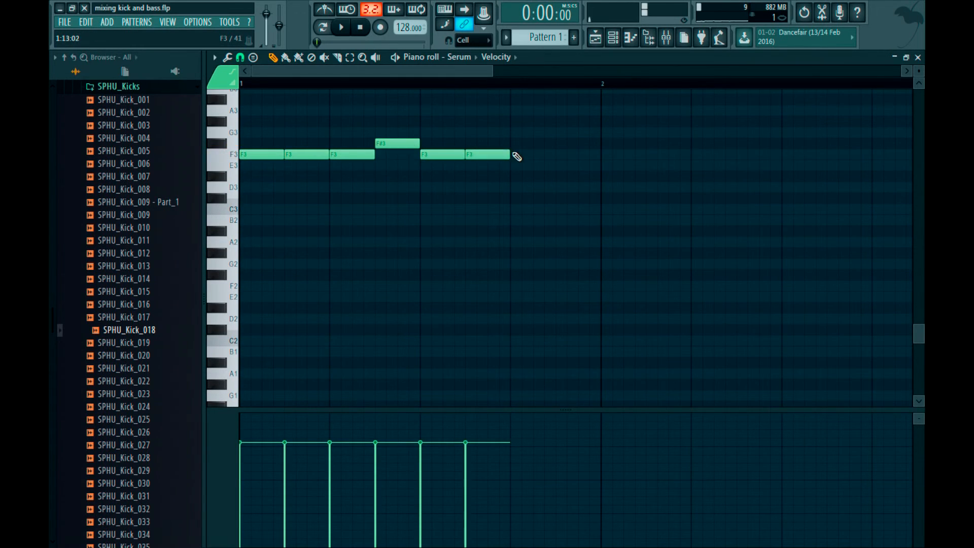
pyautogui.moveTo(491, 144); pyautogui.dragTo(506, 144)
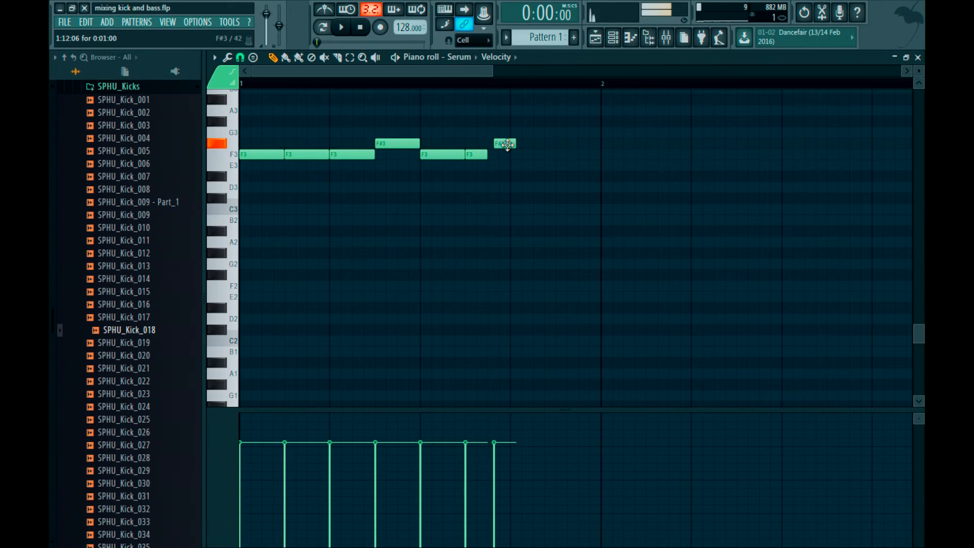
pyautogui.click(536, 143)
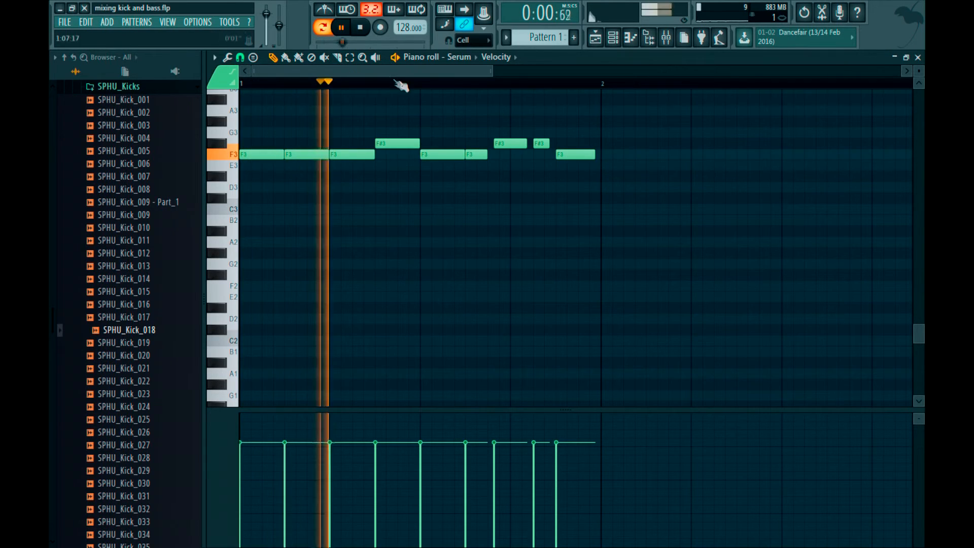
# - During looped playback, raise the second F#3 note to G#3, delete the short F#3 following it and lengthen the G#3
pyautogui.moveTo(548, 132); pyautogui.dragTo(511, 122)
pyautogui.rightClick(497, 143)
pyautogui.moveTo(504, 154); pyautogui.dragTo(488, 154)
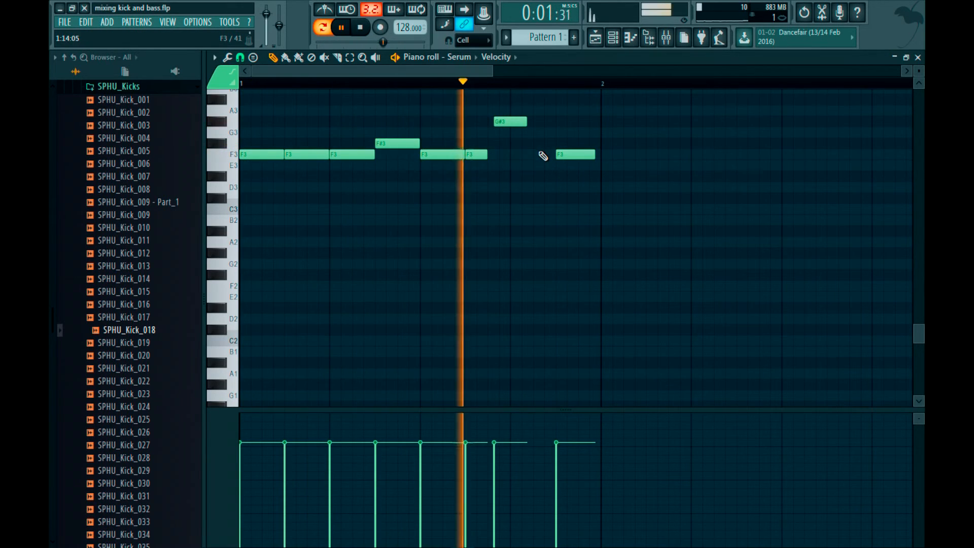
pyautogui.moveTo(528, 120); pyautogui.dragTo(544, 122)
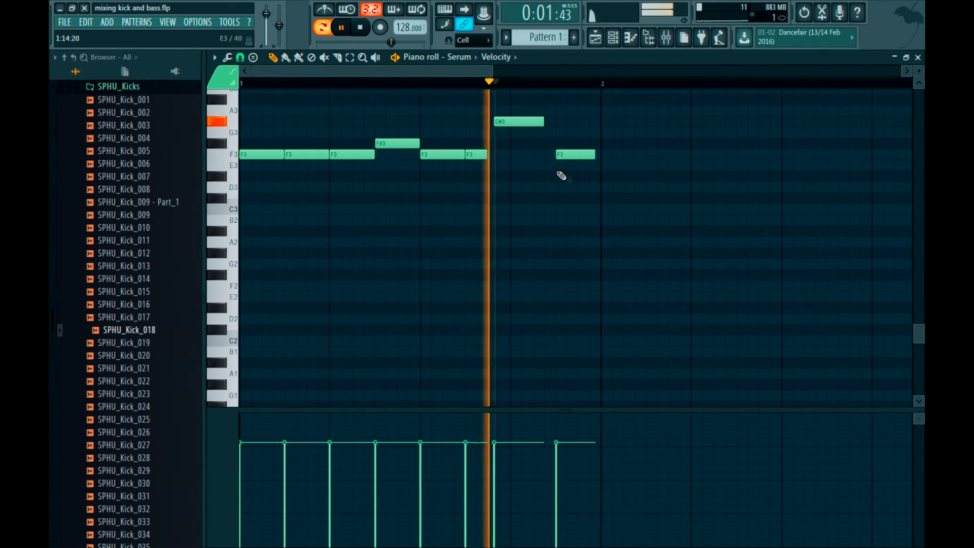
# - Duplicate the one-bar bass line into bar 2 and raise the last note of that bar to B3
pyautogui.hotkey('ctrl', 'a')
pyautogui.hotkey('ctrl', 'b')
pyautogui.hotkey('ctrl', 'd')
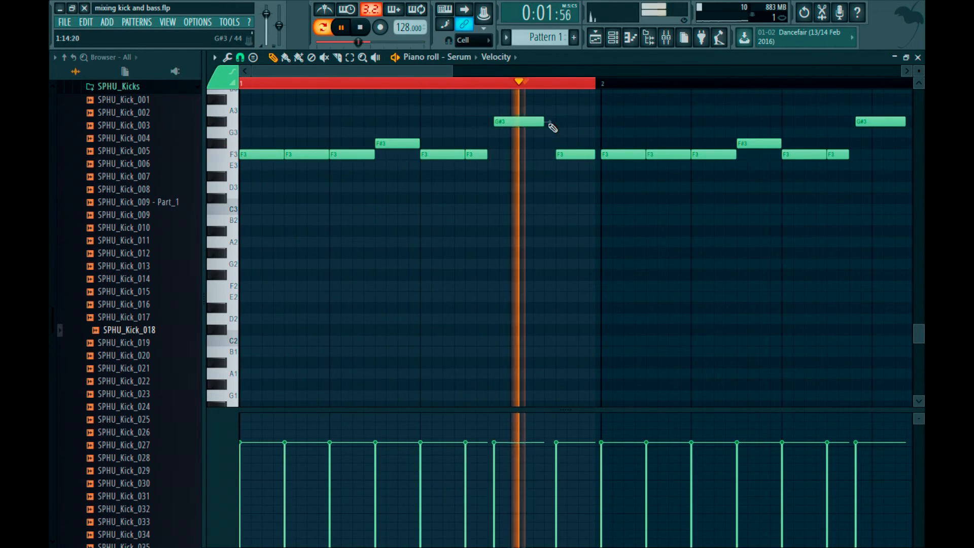
pyautogui.scroll(-3, 542, 121)
pyautogui.hotkey('ctrl', 'a')
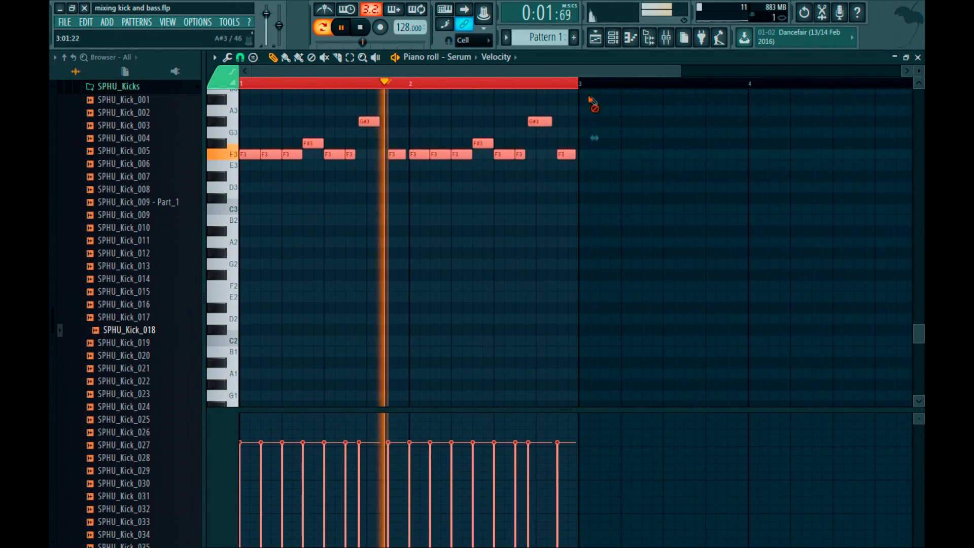
pyautogui.hotkey('ctrl', 'd')
pyautogui.scroll(3, 539, 134)
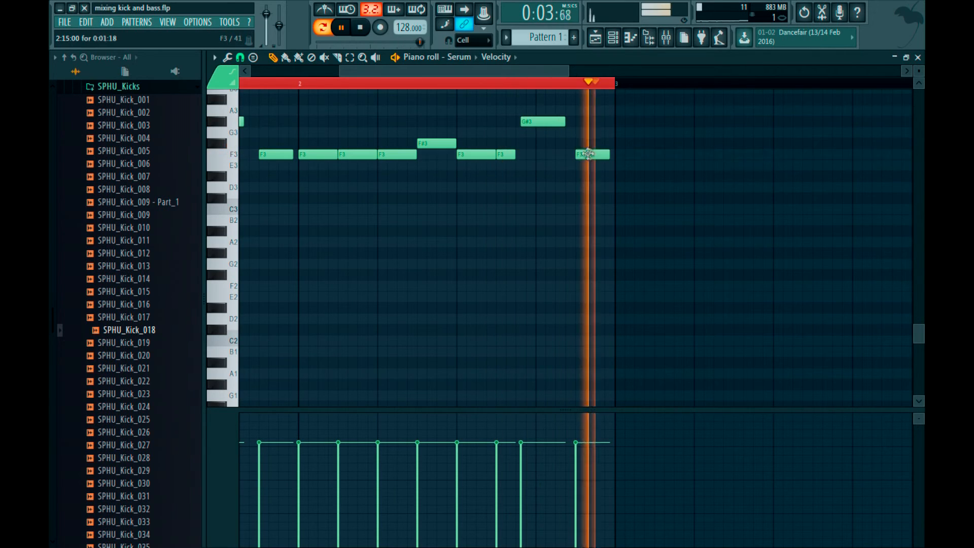
pyautogui.scroll(3, 496, 212)
pyautogui.moveTo(596, 222); pyautogui.dragTo(596, 153)
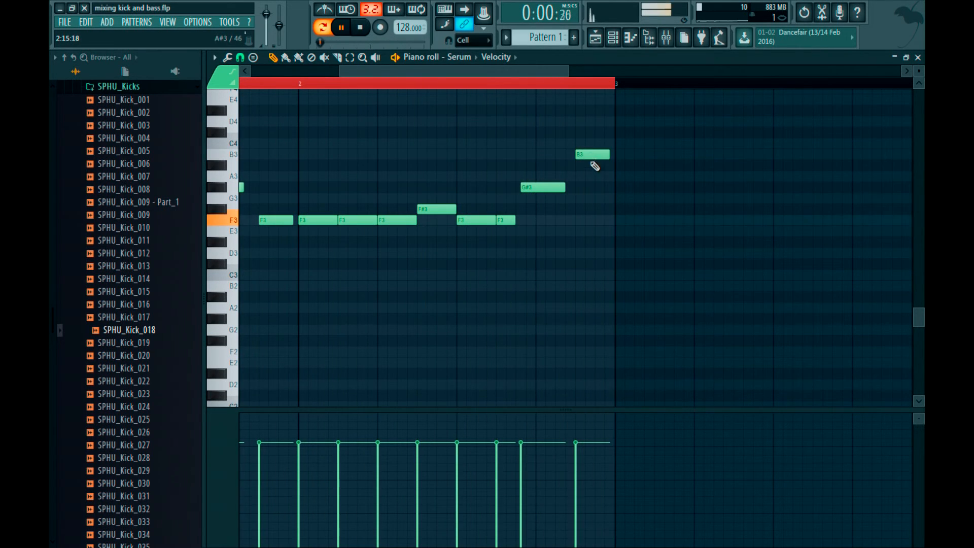
# - Place Pattern 1 twice in a row on playlist Track 4, filling bars 1 to 4 beneath the kicks
pyautogui.press('F7')
pyautogui.click(368, 353)
pyautogui.press('space')
pyautogui.click(531, 39)
pyautogui.moveTo(363, 336)
pyautogui.mouseDown()
pyautogui.moveTo(466, 343)
pyautogui.moveTo(420, 342)
pyautogui.mouseUp()
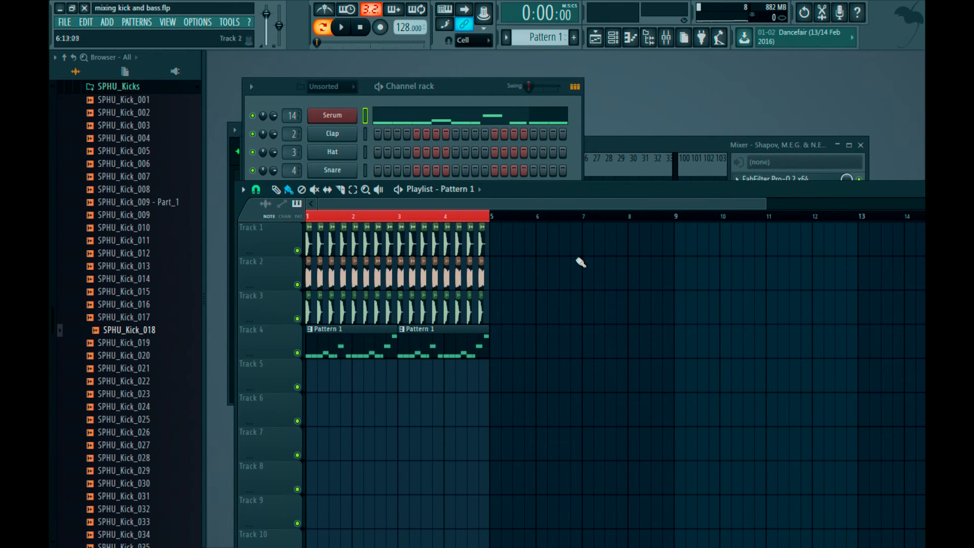
pyautogui.moveTo(543, 189); pyautogui.dragTo(548, 178)
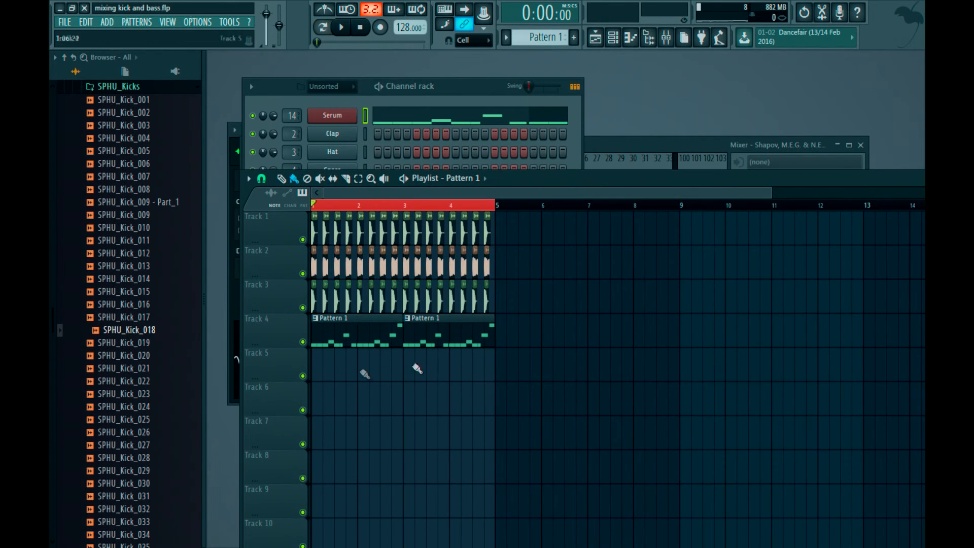
# - Play the kick and bass arrangement, stop it and close the leftover plugin window behind the playlist
pyautogui.press('space')
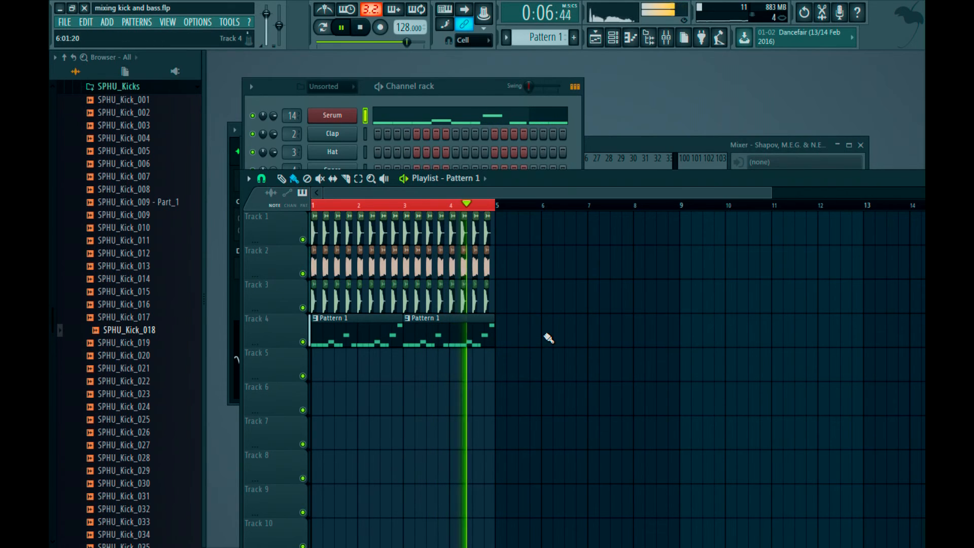
pyautogui.press('space')
pyautogui.click(231, 290)
pyautogui.click(566, 131)
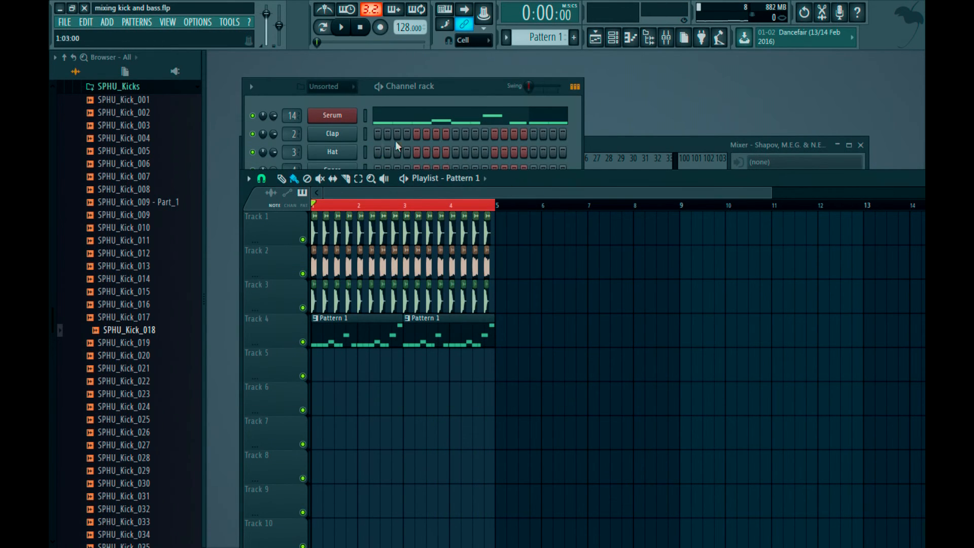
# - Replace the Clap channel with Massive, load a mid bass preset into it and close the synth window
pyautogui.rightClick(338, 137)
pyautogui.moveTo(385, 205)
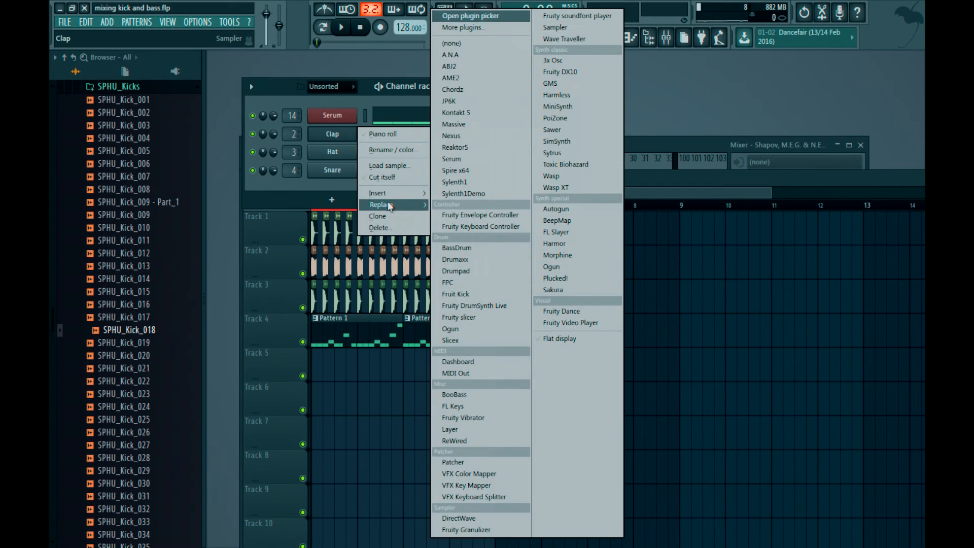
pyautogui.click(461, 125)
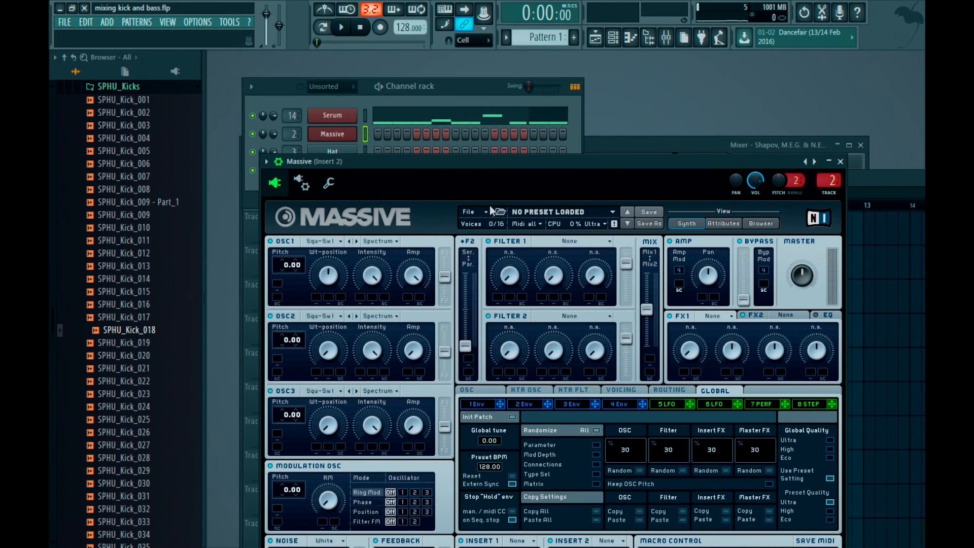
pyautogui.click(489, 210)
pyautogui.click(484, 224)
pyautogui.write('MID')
pyautogui.press('Down')
pyautogui.press('Return')
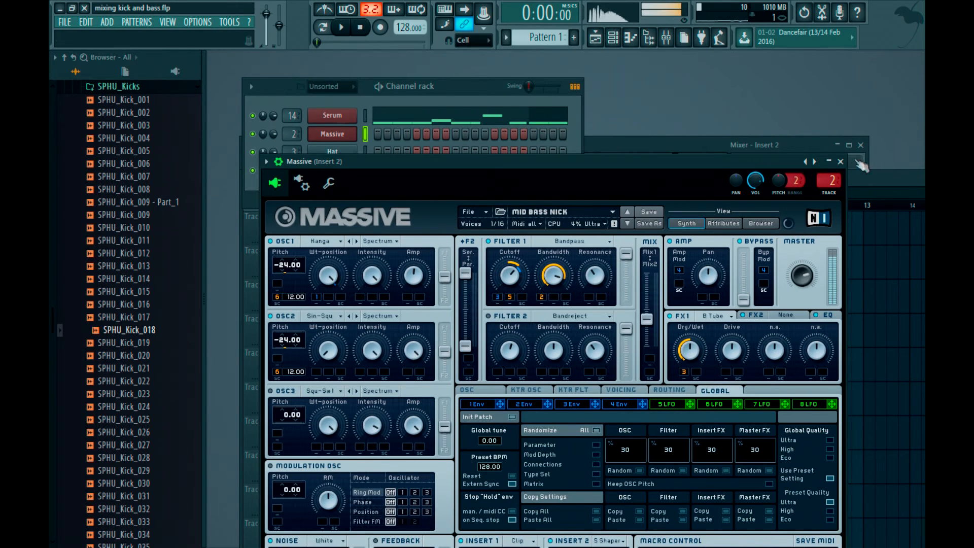
pyautogui.click(840, 161)
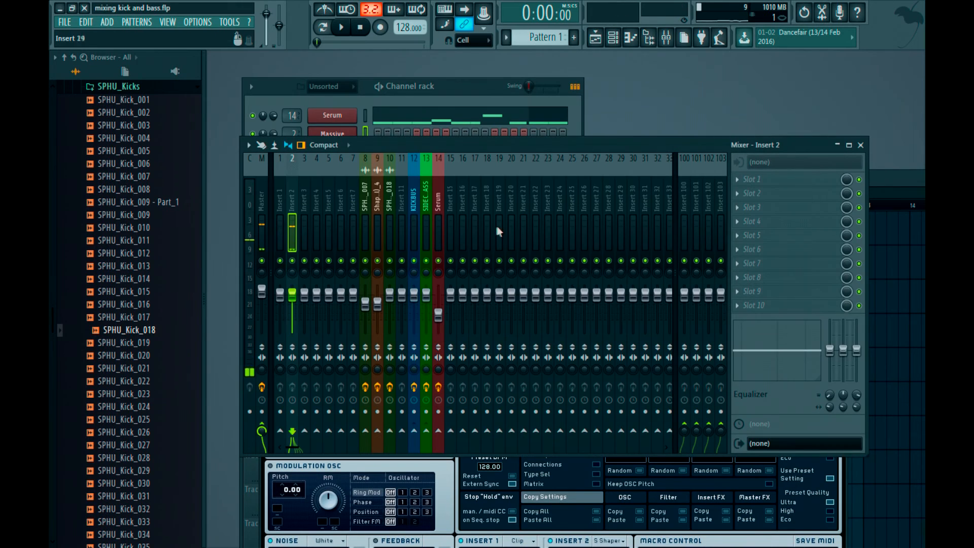
# - Link Massive to mixer insert 15 with its fader lowered to about Serum's level, and route it only to SIDECHAIN BASS
pyautogui.rightClick(451, 208)
pyautogui.click(637, 224)
pyautogui.moveTo(461, 299); pyautogui.dragTo(455, 342)
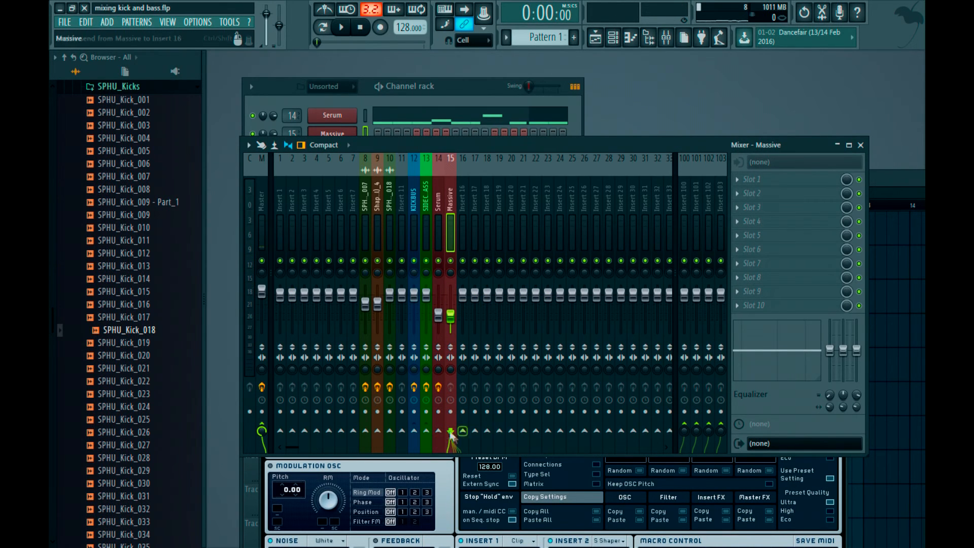
pyautogui.rightClick(428, 434)
pyautogui.click(447, 451)
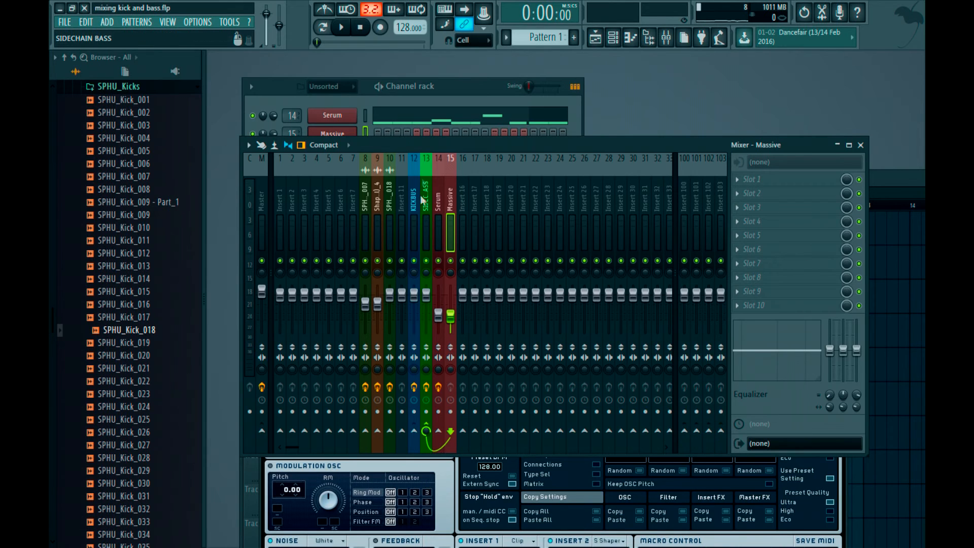
# - Load FabFilter Pro-Q 2 x64 in slot 1 of the Massive track and apply the low cut high cut preset
pyautogui.click(747, 180)
pyautogui.click(659, 332)
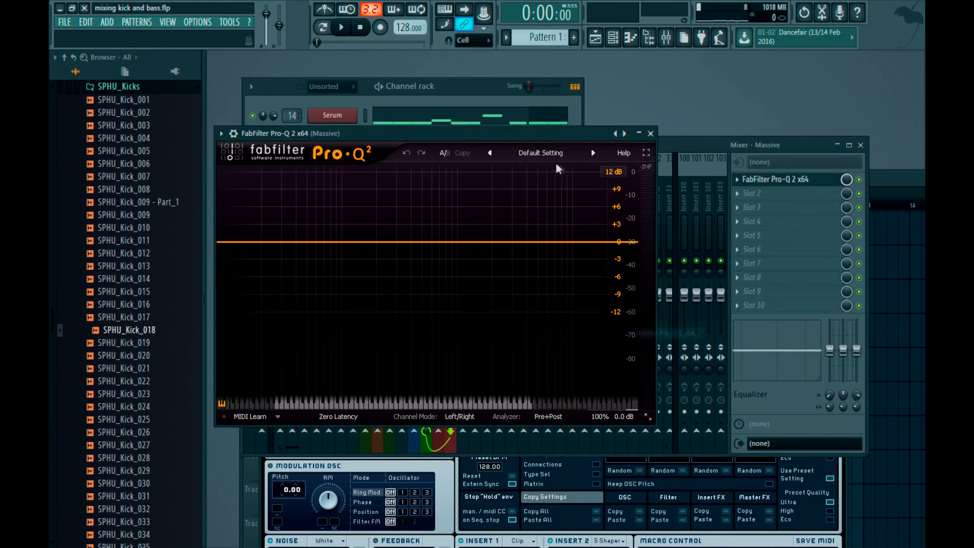
pyautogui.click(538, 153)
pyautogui.click(554, 417)
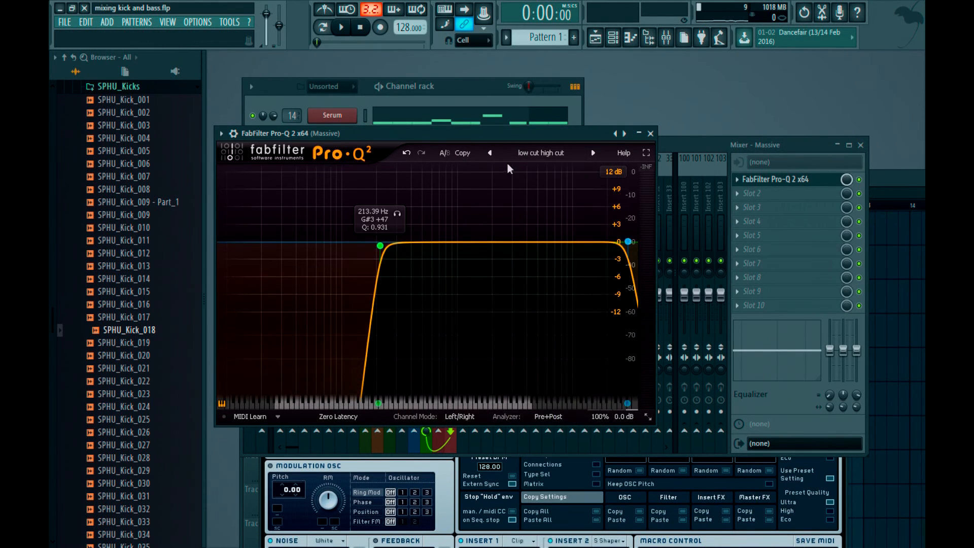
# - Set the Massive EQ's low cut frequency to 120 Hz and lower its high cut to about 430 Hz
pyautogui.write('120')
pyautogui.press('Return')
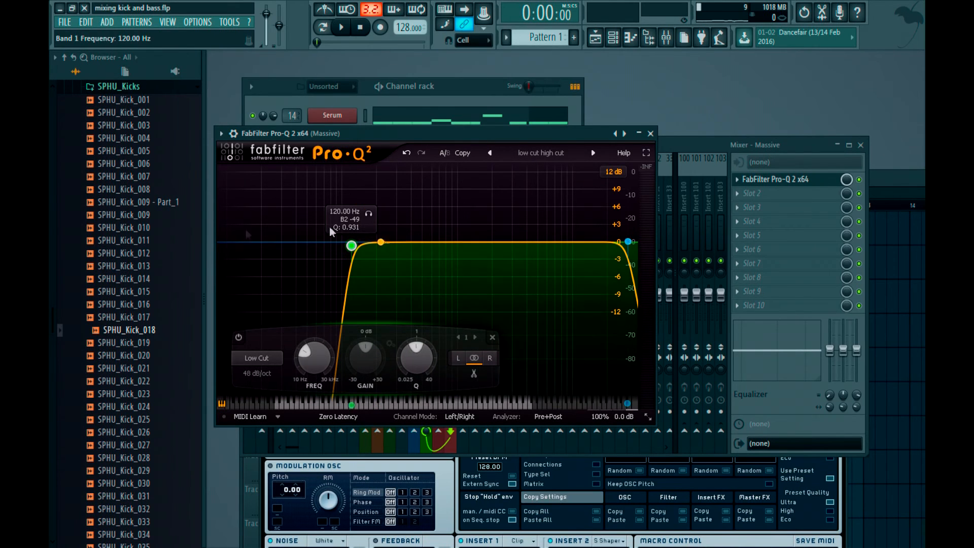
pyautogui.click(628, 241)
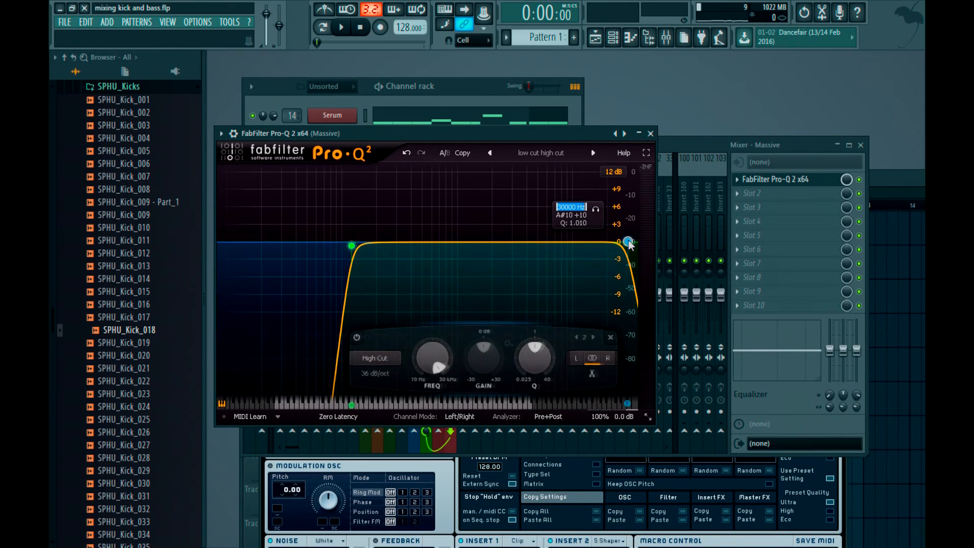
pyautogui.moveTo(629, 241); pyautogui.dragTo(421, 245)
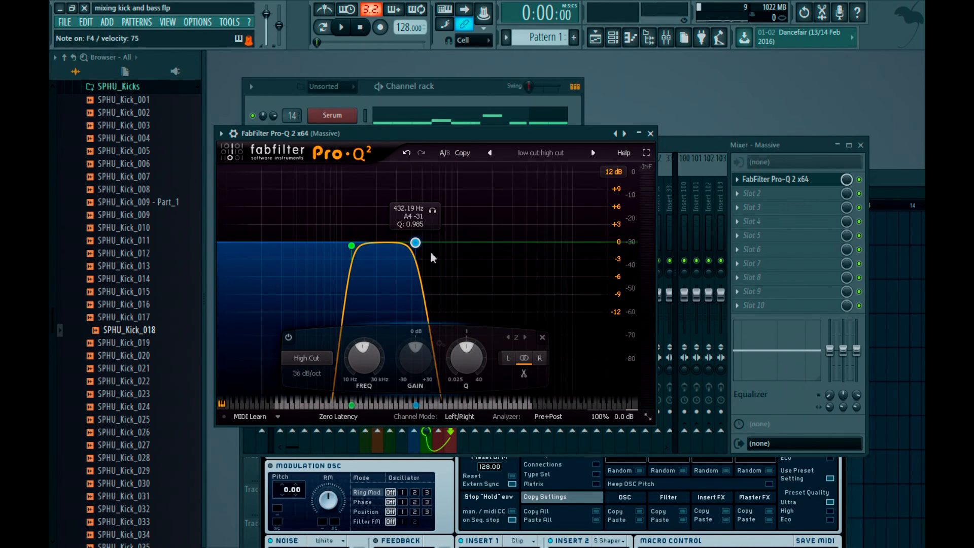
pyautogui.moveTo(386, 243); pyautogui.dragTo(414, 246)
# - Load iZotope Trash 2 in slot 4 of the Massive mixer track and close both effect windows
pyautogui.click(751, 217)
pyautogui.click(752, 219)
pyautogui.click(655, 426)
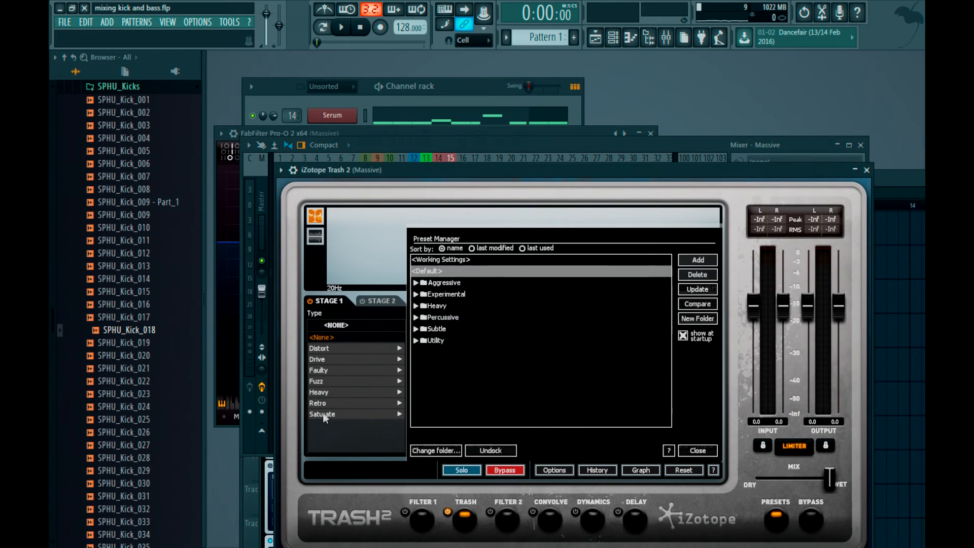
pyautogui.click(867, 170)
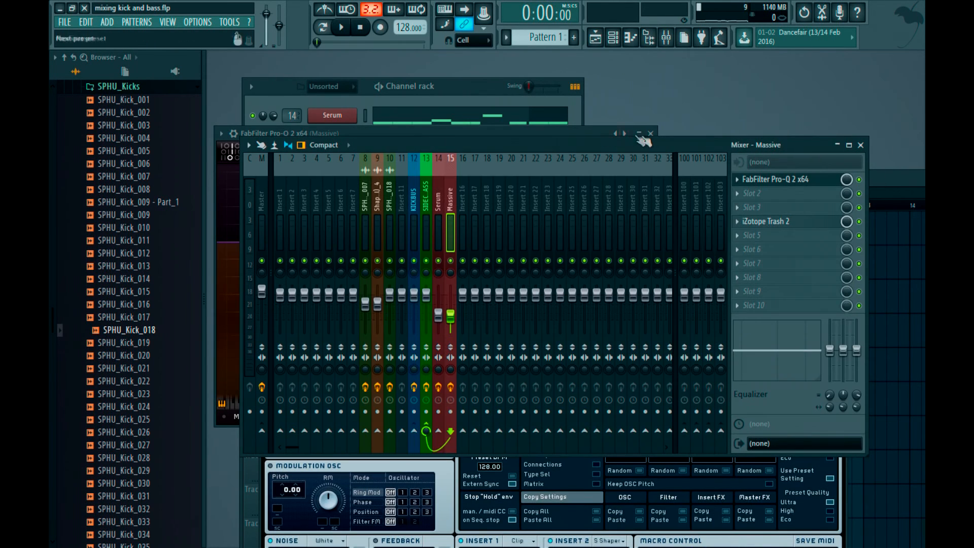
pyautogui.click(649, 134)
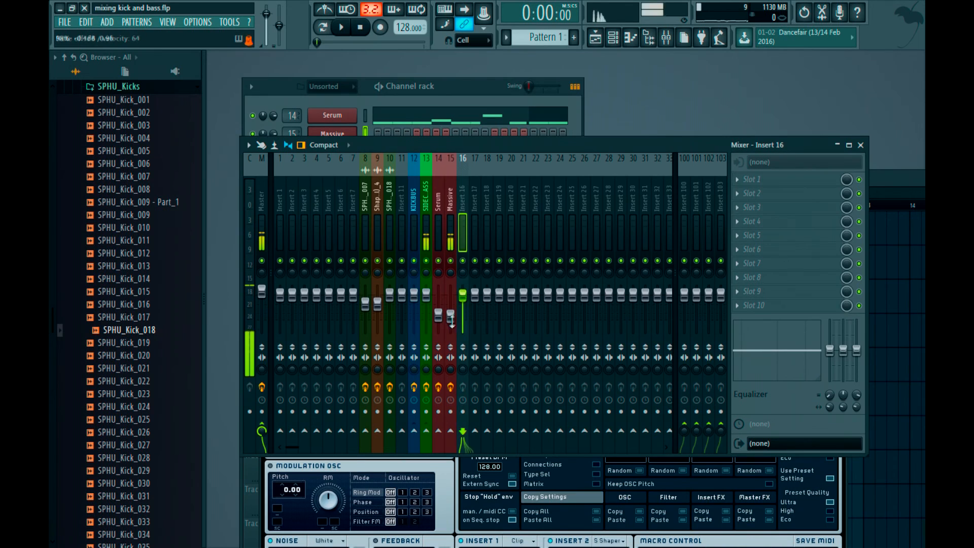
# - Set stereo separation to 100% merged on the Serum, Massive and three kick layer mixer tracks
pyautogui.click(437, 368)
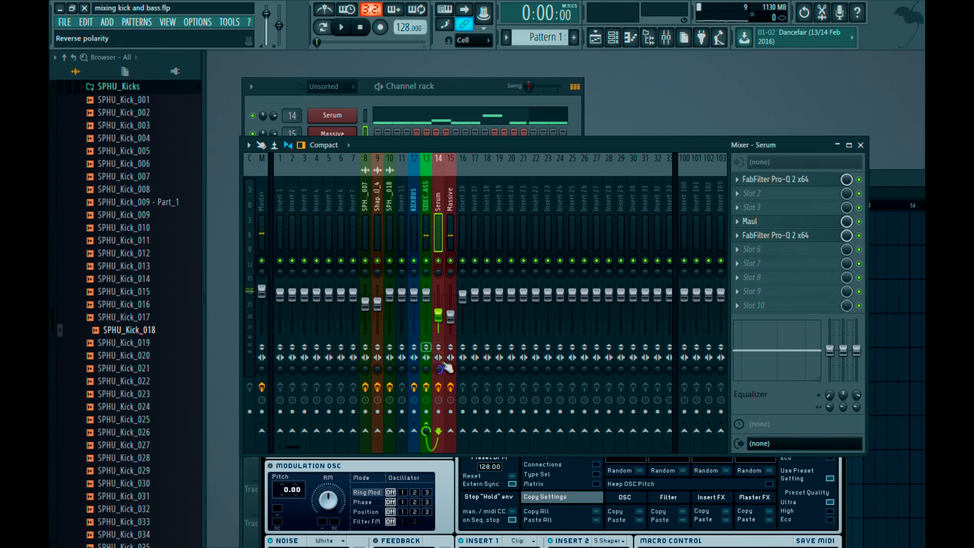
pyautogui.click(451, 363)
pyautogui.moveTo(364, 370); pyautogui.dragTo(373, 332)
pyautogui.moveTo(389, 369); pyautogui.dragTo(391, 373)
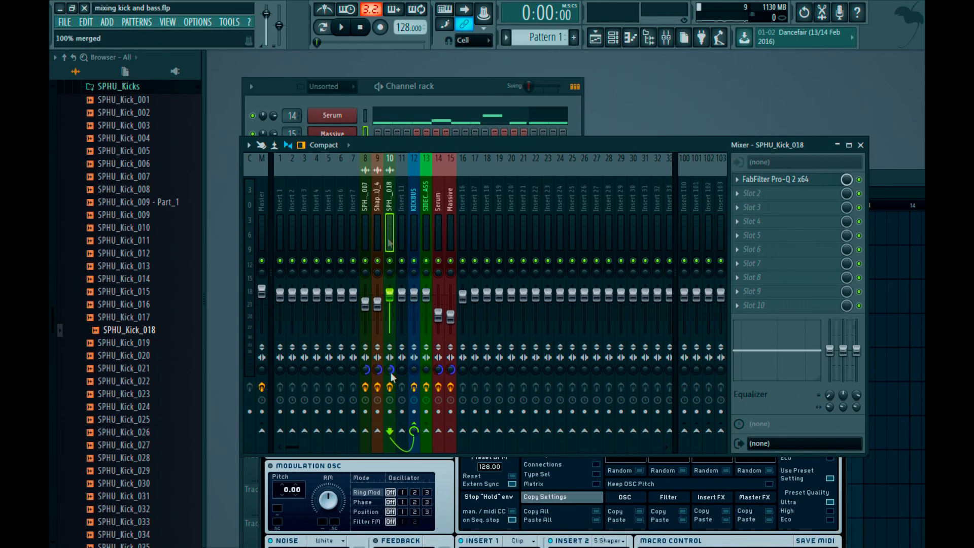
# - Close the Massive synth window and copy the Serum bass notes into Massive's piano roll
pyautogui.click(841, 474)
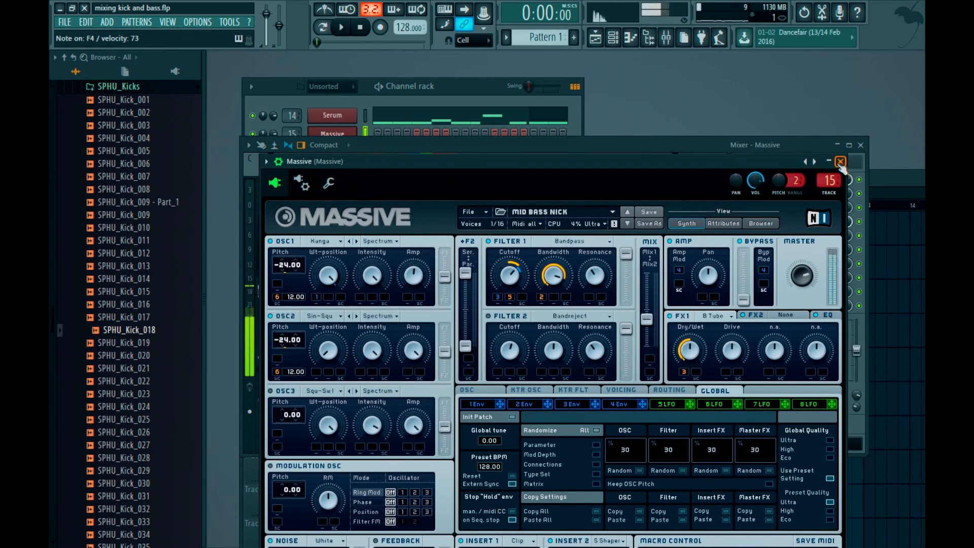
pyautogui.click(841, 162)
pyautogui.click(461, 90)
pyautogui.click(456, 117)
pyautogui.hotkey('ctrl', 'a')
pyautogui.press('Escape')
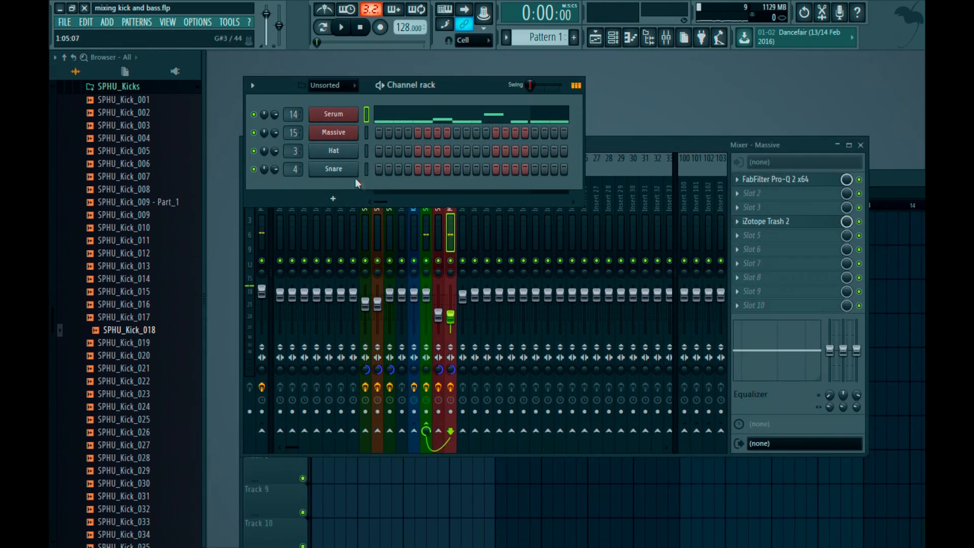
pyautogui.rightClick(342, 135)
pyautogui.click(391, 133)
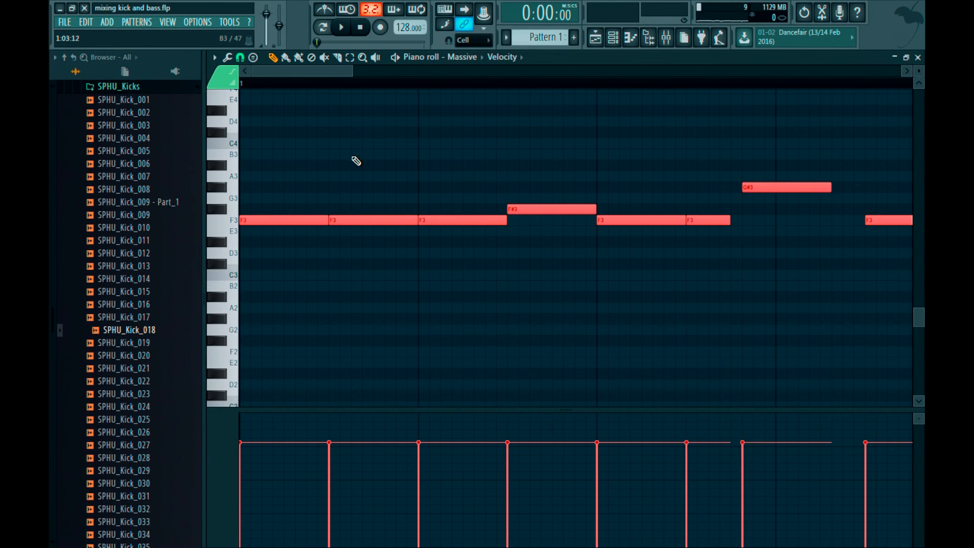
# - Transpose all Massive notes up one octave, play the pattern and close the piano roll
pyautogui.hotkey('ctrl', 'Up')
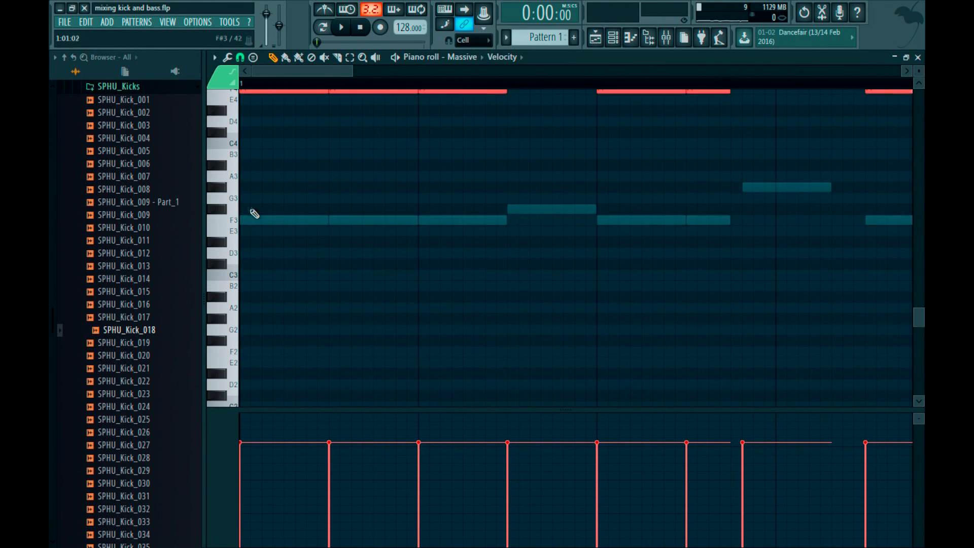
pyautogui.scroll(3, 250, 211)
pyautogui.click(231, 190)
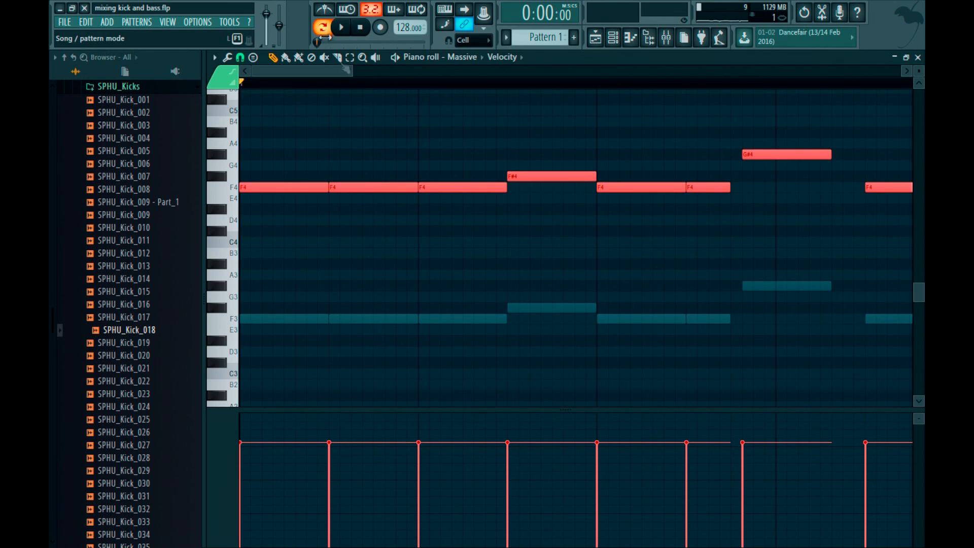
pyautogui.scroll(-5, 406, 145)
pyautogui.press('space')
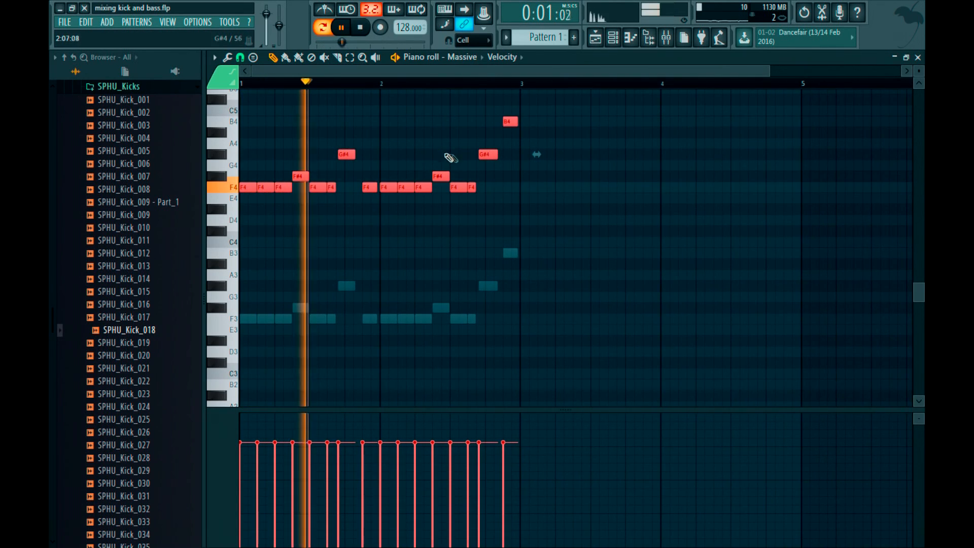
pyautogui.rightClick(436, 143)
pyautogui.rightClick(457, 134)
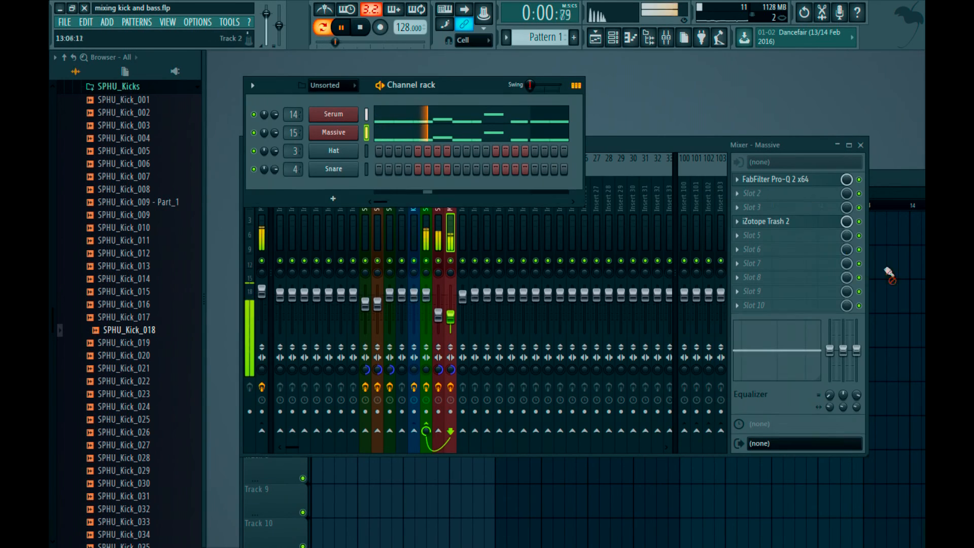
# - Play the full kick and bass arrangement in song mode, check the mixer levels and stop playback
pyautogui.press('F5')
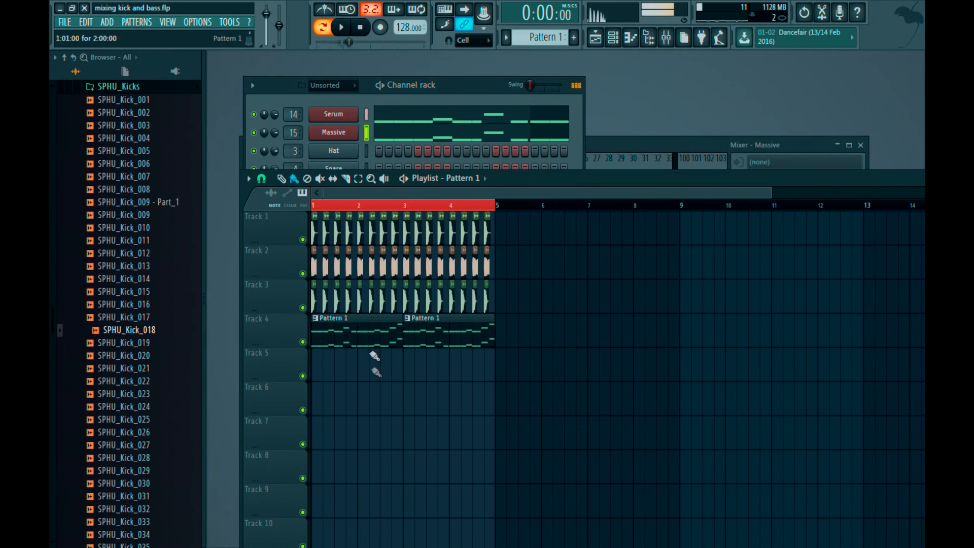
pyautogui.press('space')
pyautogui.press('space')
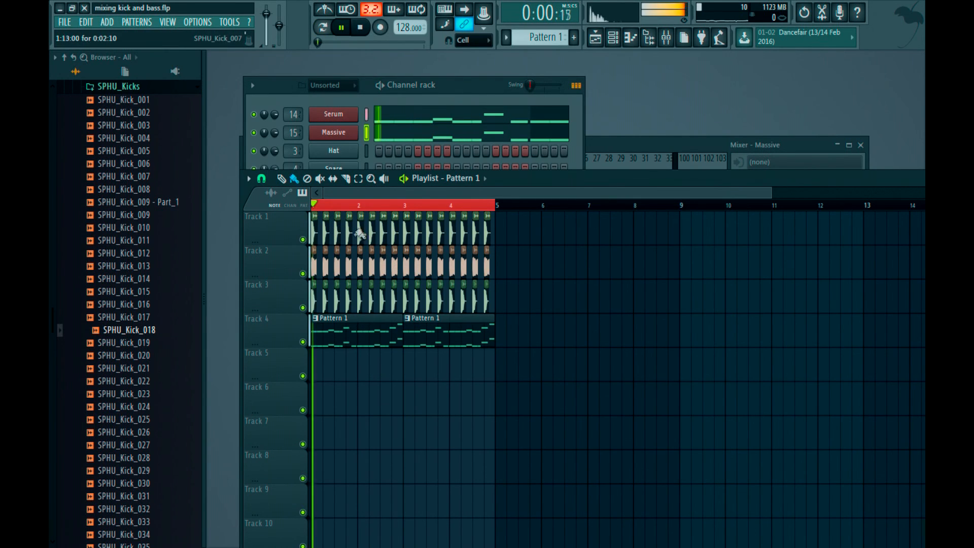
pyautogui.click(649, 146)
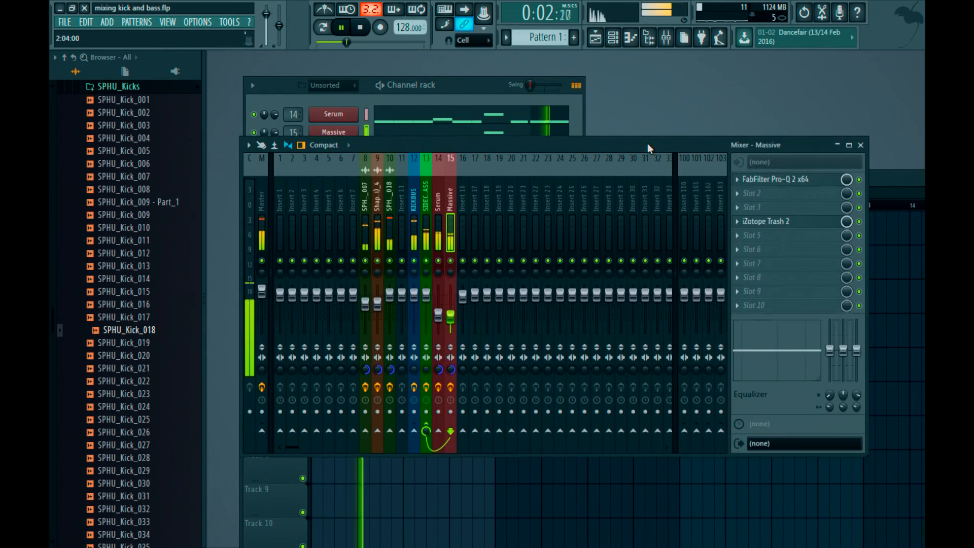
pyautogui.rightClick(501, 488)
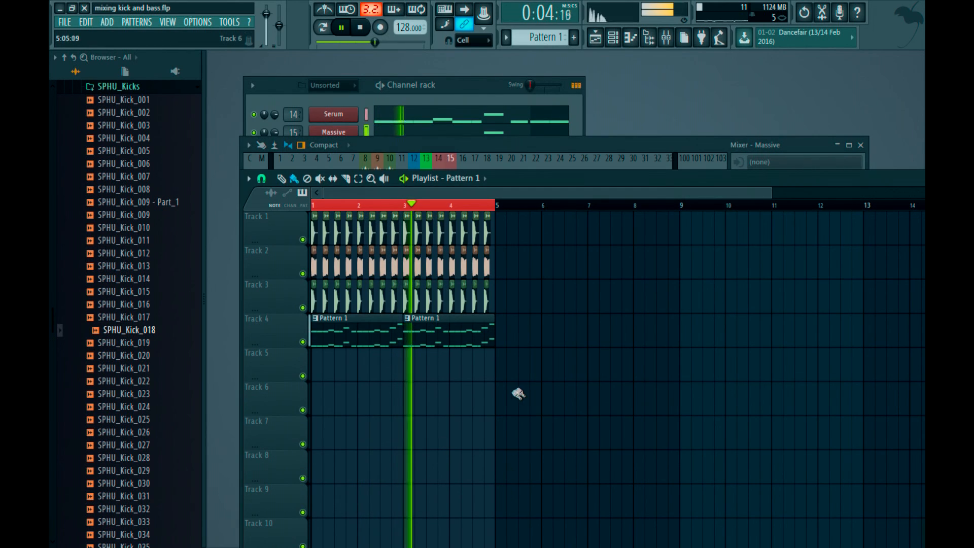
pyautogui.hotkey('ctrl', 's')
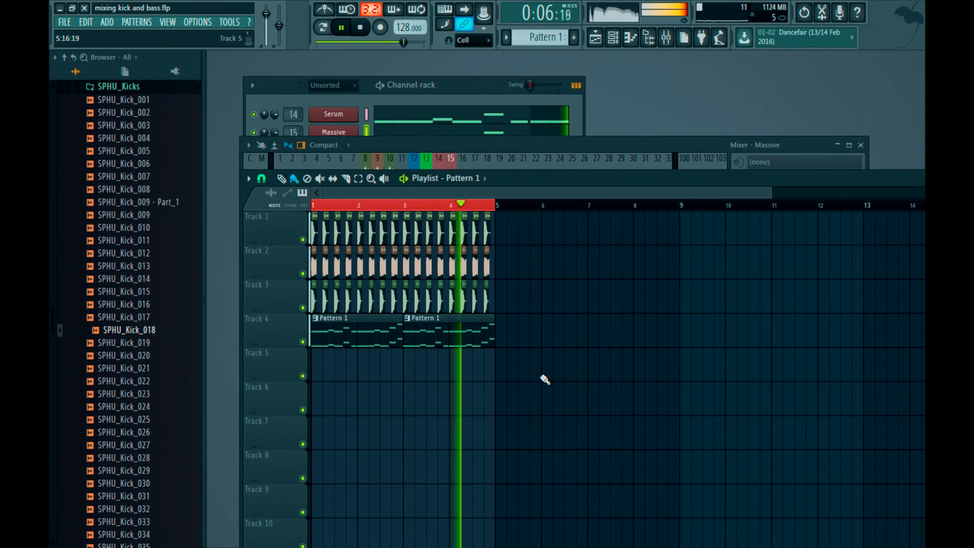
pyautogui.press('space')
pyautogui.moveTo(539, 354); pyautogui.dragTo(279, 232)
pyautogui.keyDown('ctrl'); pyautogui.click(535, 360); pyautogui.keyUp('ctrl')
pyautogui.moveTo(526, 359); pyautogui.dragTo(241, 177)
pyautogui.keyDown('ctrl'); pyautogui.click(419, 356); pyautogui.keyUp('ctrl')
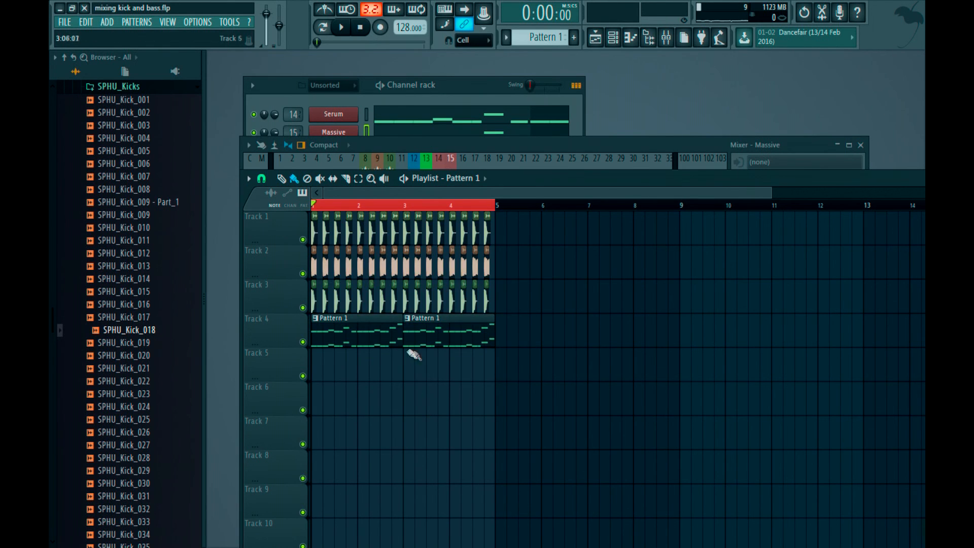
pyautogui.scroll(3, 522, 203)
pyautogui.scroll(1, 439, 192)
pyautogui.scroll(5, 322, 333)
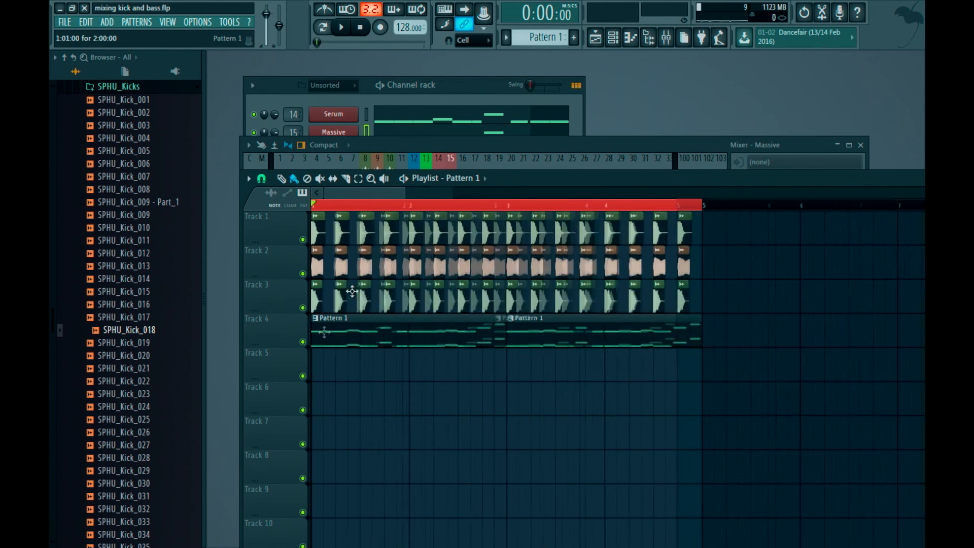
pyautogui.hotkey('ctrl', 's')
pyautogui.scroll(-1, 346, 254)
pyautogui.scroll(-8, 346, 254)
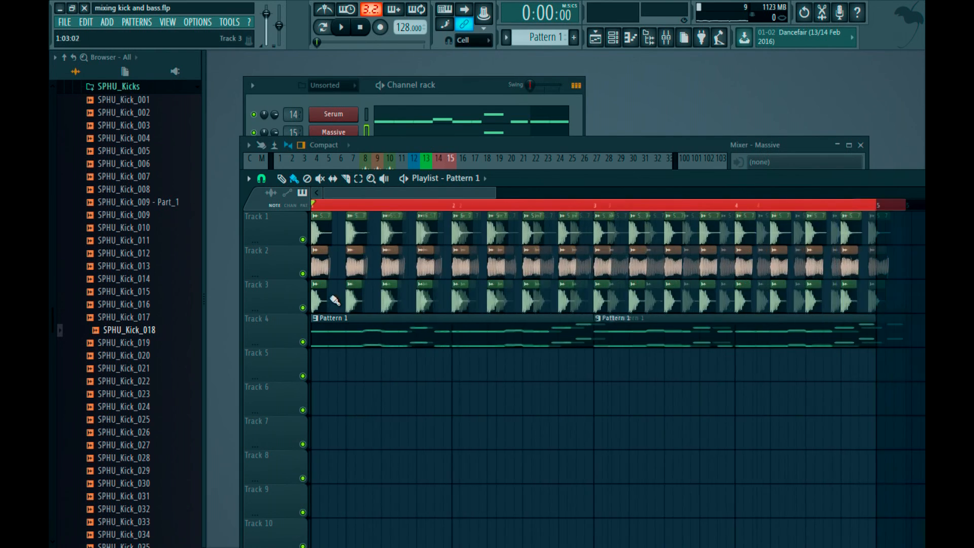
pyautogui.moveTo(553, 274); pyautogui.dragTo(527, 274)
pyautogui.rightClick(526, 276)
pyautogui.click(524, 273)
pyautogui.rightClick(523, 272)
pyautogui.click(522, 272)
pyautogui.rightClick(524, 274)
pyautogui.click(523, 273)
pyautogui.rightClick(523, 272)
pyautogui.click(522, 272)
pyautogui.rightClick(522, 271)
pyautogui.click(514, 263)
pyautogui.rightClick(514, 262)
pyautogui.click(515, 260)
pyautogui.rightClick(516, 260)
pyautogui.rightClick(513, 262)
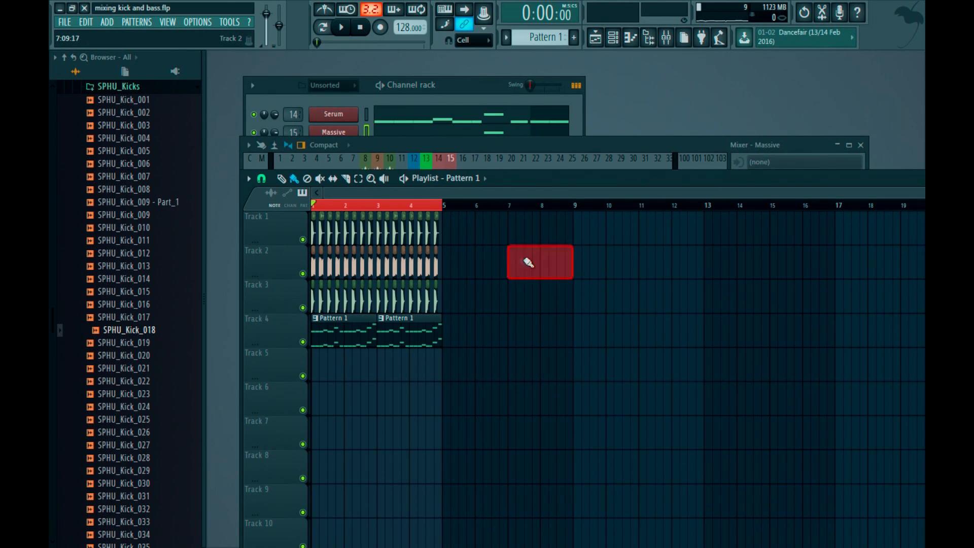